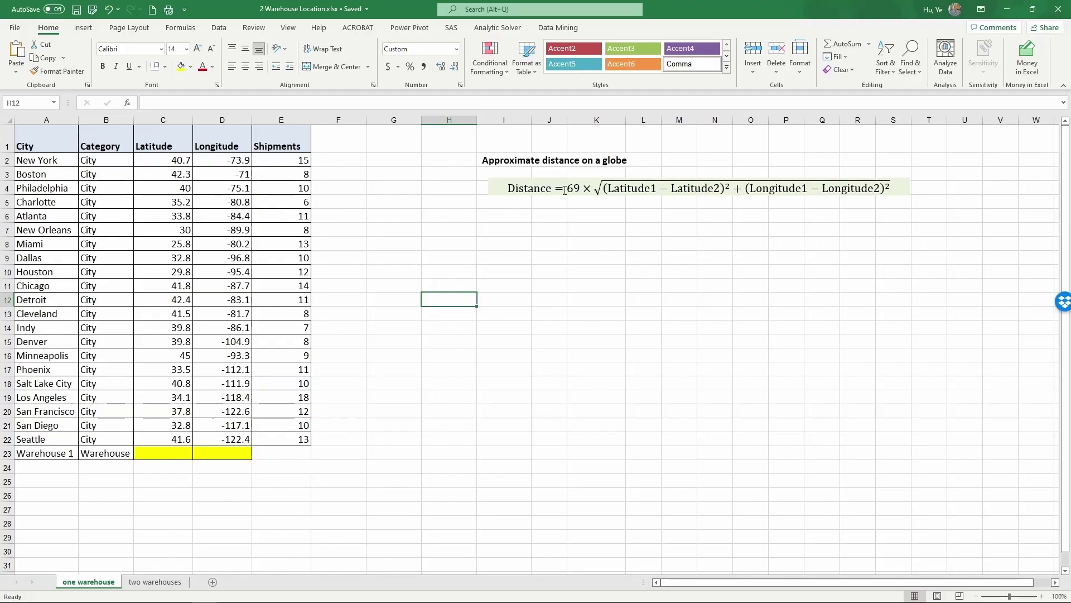
Step: Review the distance-on-a-globe equation, highlighting its factor of 69
{"action": "left_click", "coordinate": [509, 184]}
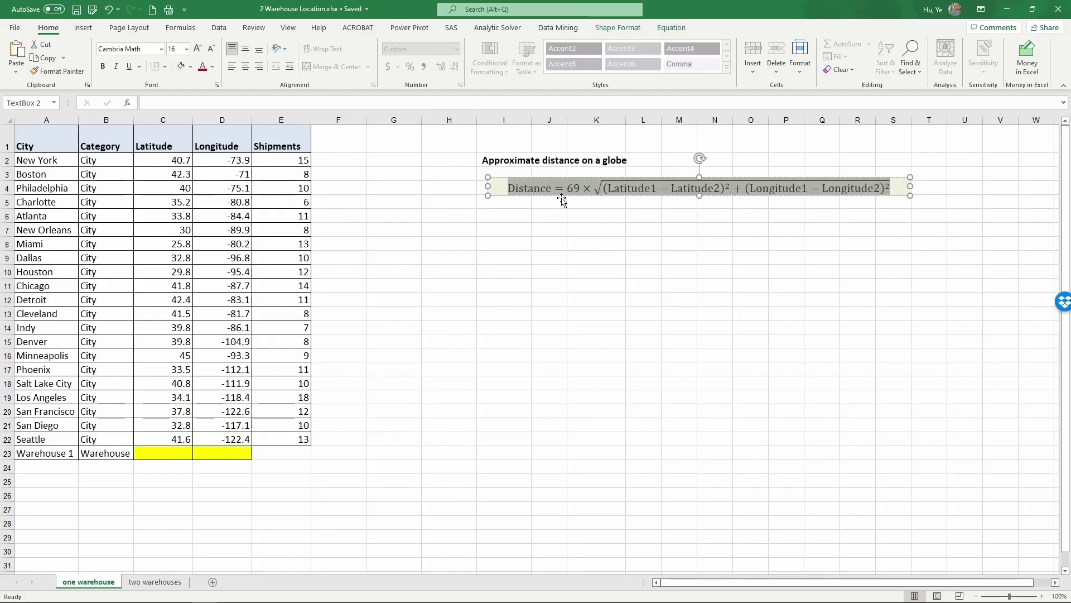
{"action": "left_click_drag", "start_coordinate": [568, 190], "coordinate": [582, 190]}
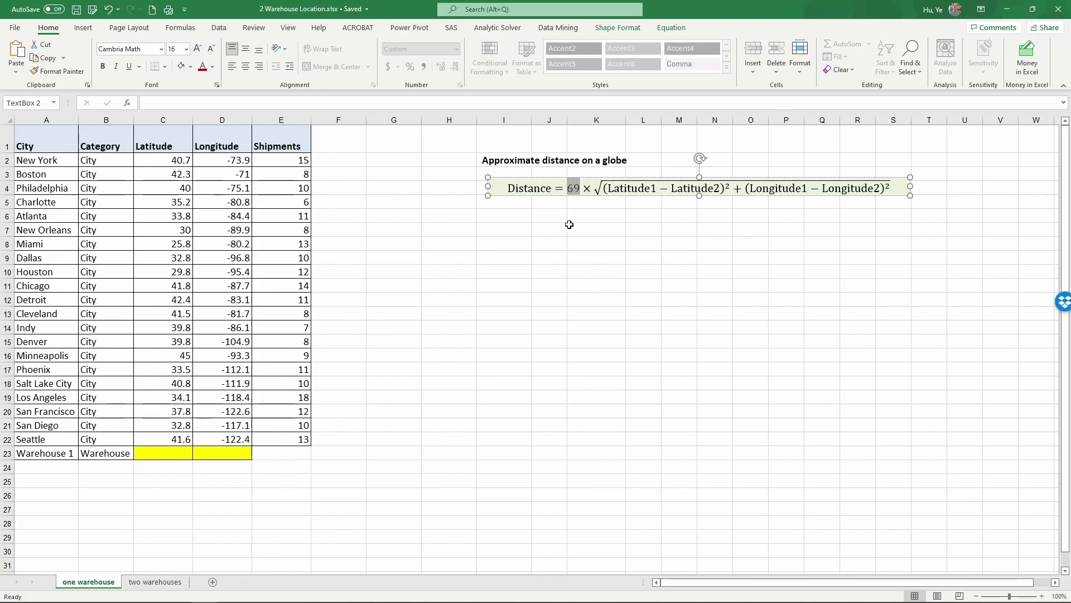
{"action": "left_click", "coordinate": [540, 187]}
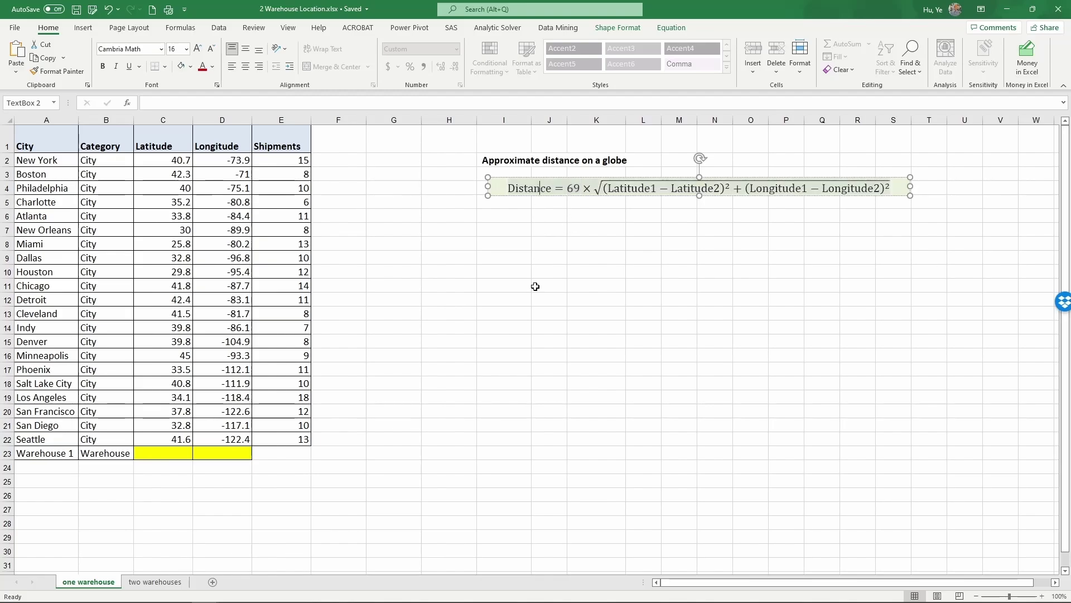
{"action": "left_click", "coordinate": [449, 272]}
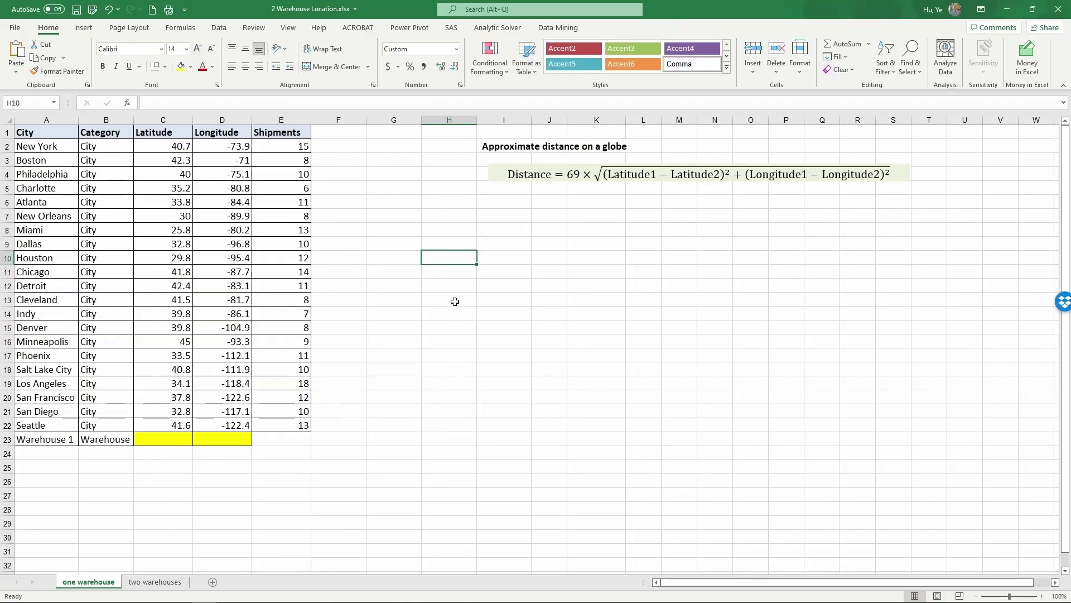
Step: Review the city, category, Latitude, Longitude and Shipments columns and the Warehouse row 23
{"action": "left_click_drag", "start_coordinate": [37, 148], "coordinate": [52, 420]}
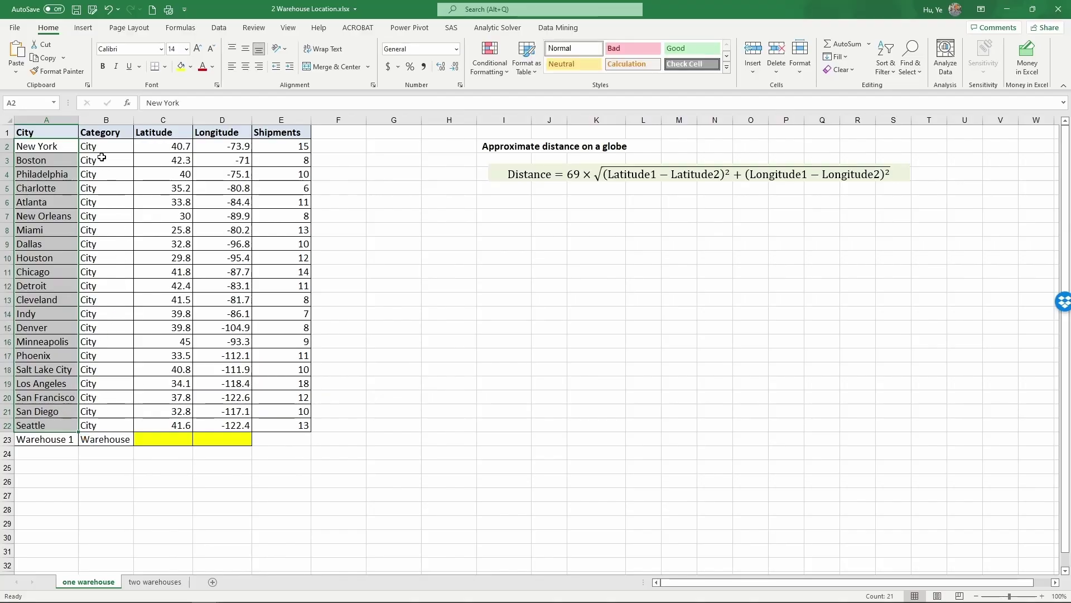
{"action": "left_click_drag", "start_coordinate": [101, 149], "coordinate": [96, 425]}
{"action": "left_click", "coordinate": [92, 440]}
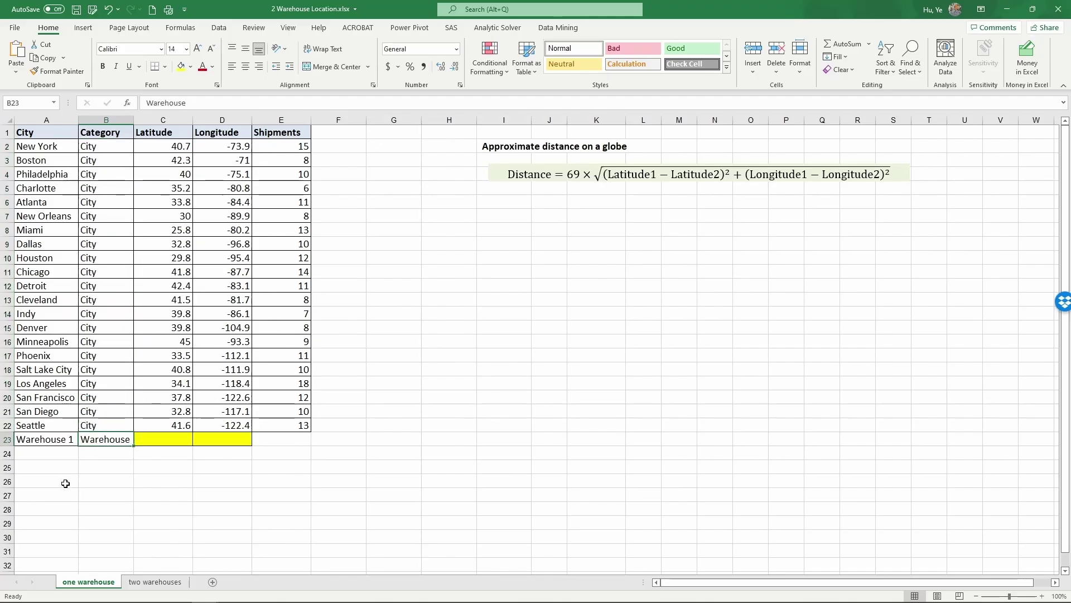
{"action": "left_click", "coordinate": [163, 135]}
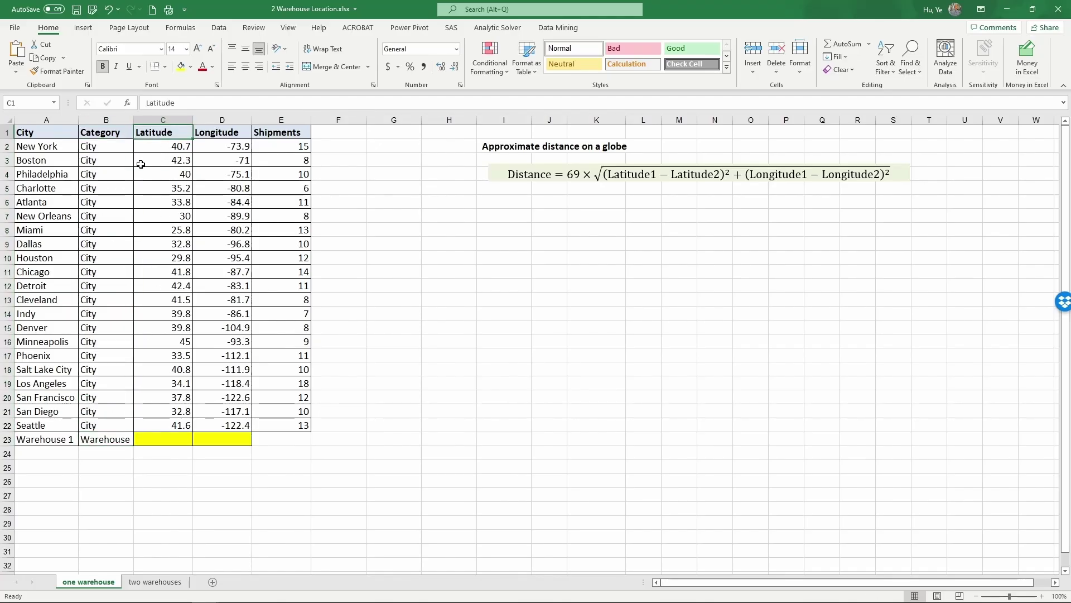
{"action": "left_click", "coordinate": [218, 132]}
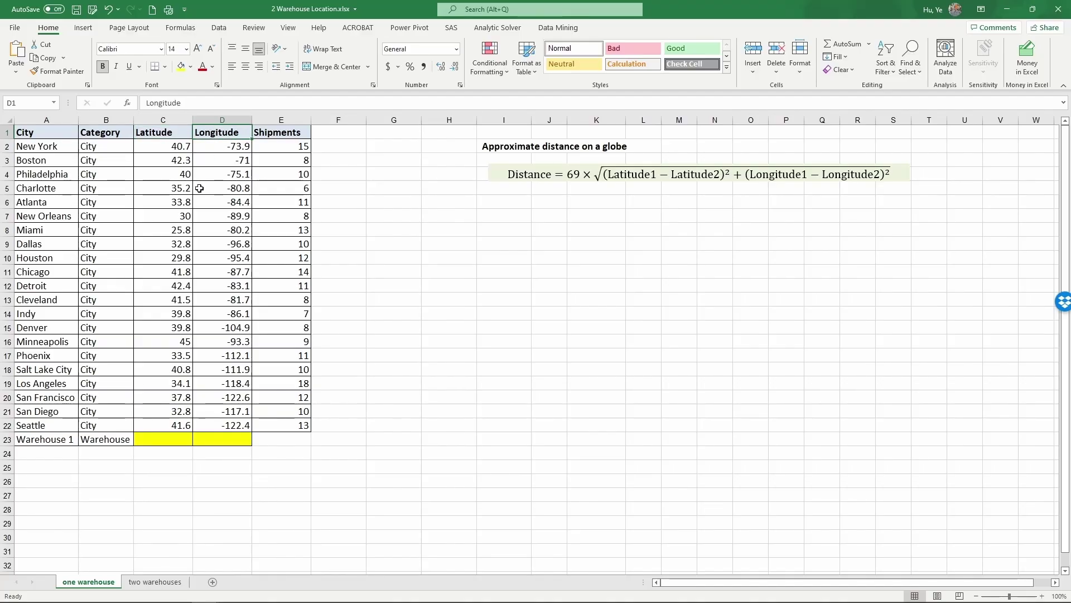
{"action": "left_click", "coordinate": [284, 132]}
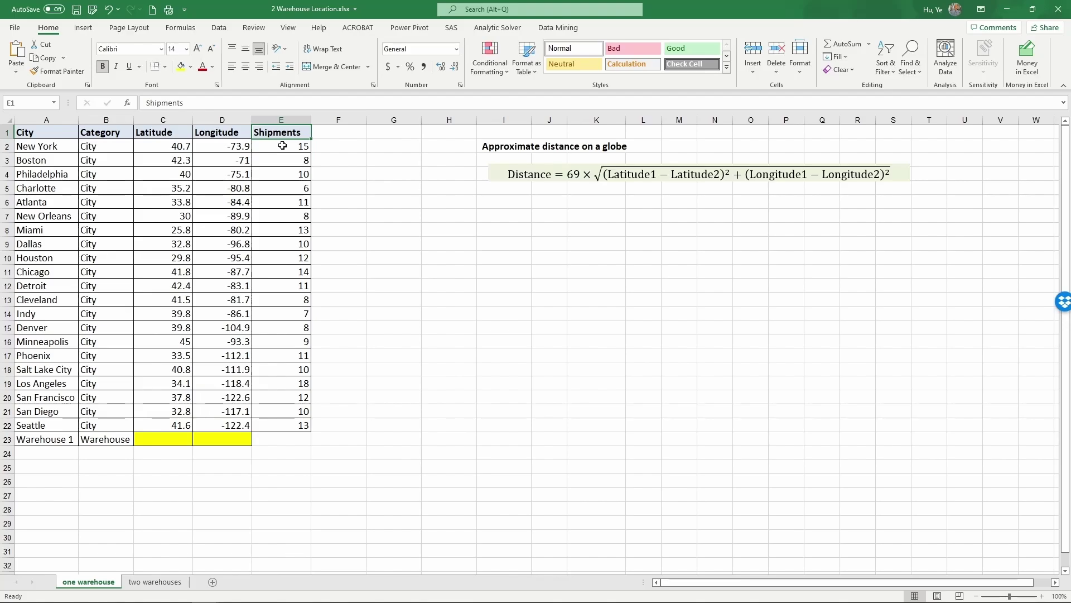
{"action": "left_click_drag", "start_coordinate": [283, 146], "coordinate": [288, 422]}
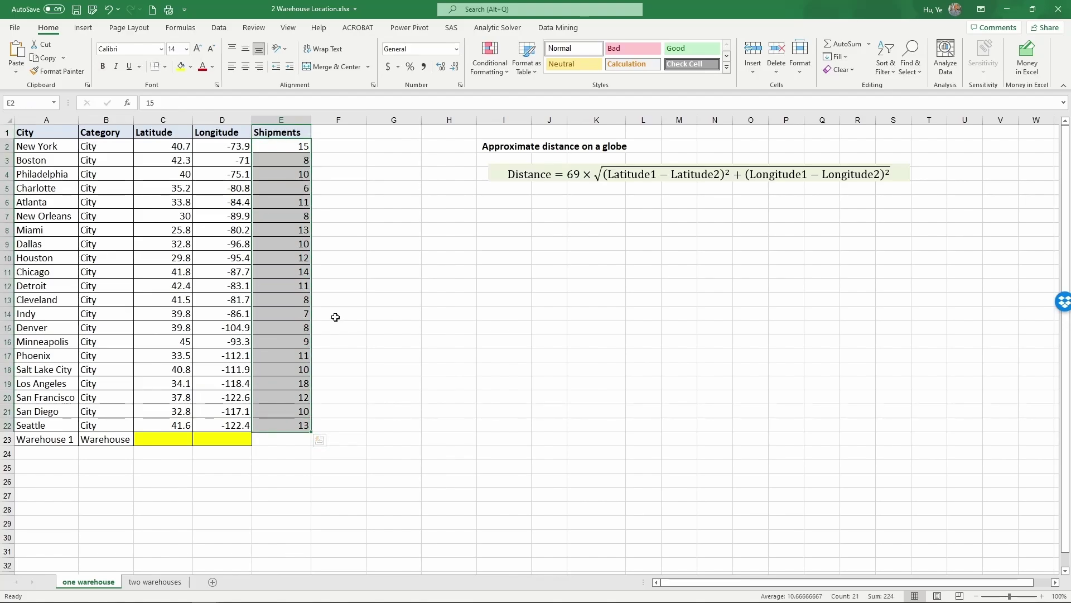
{"action": "left_click", "coordinate": [287, 149]}
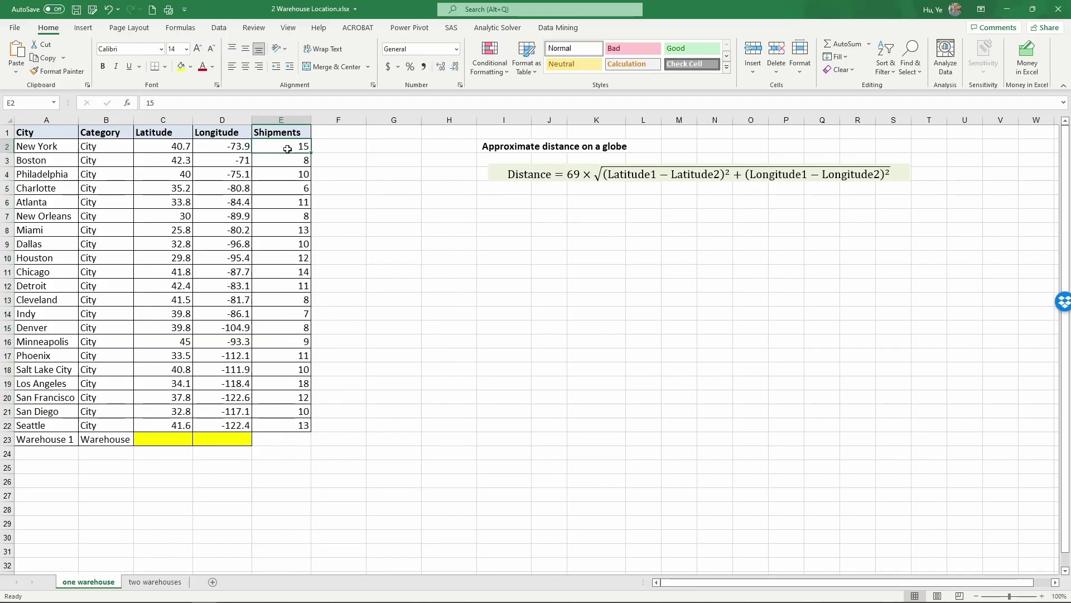
{"action": "left_click", "coordinate": [291, 159]}
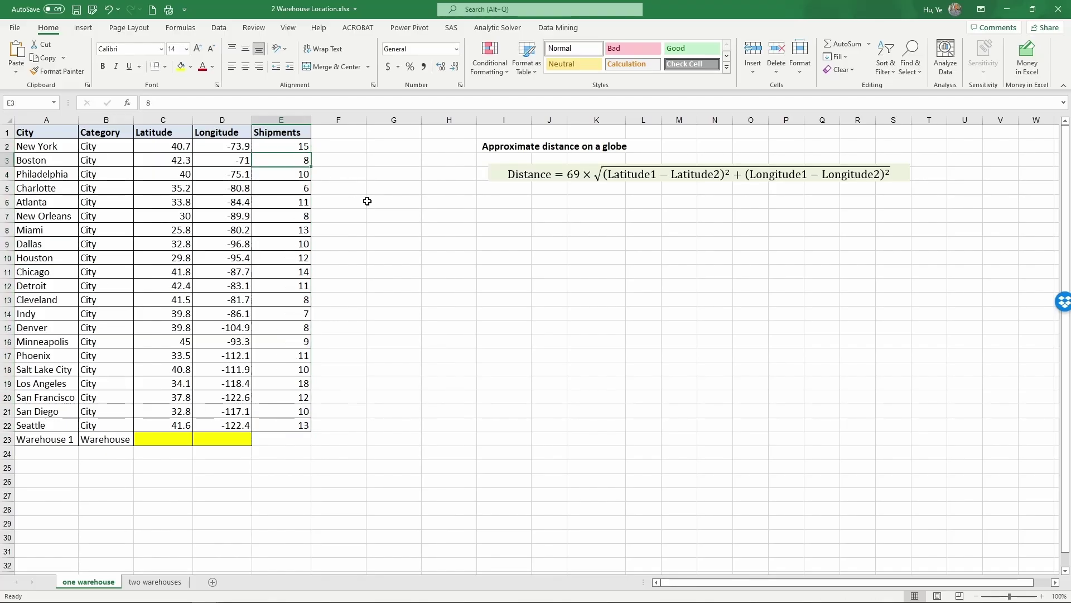
Step: Label F1 with the column header 'Distance'
{"action": "left_click", "coordinate": [343, 134]}
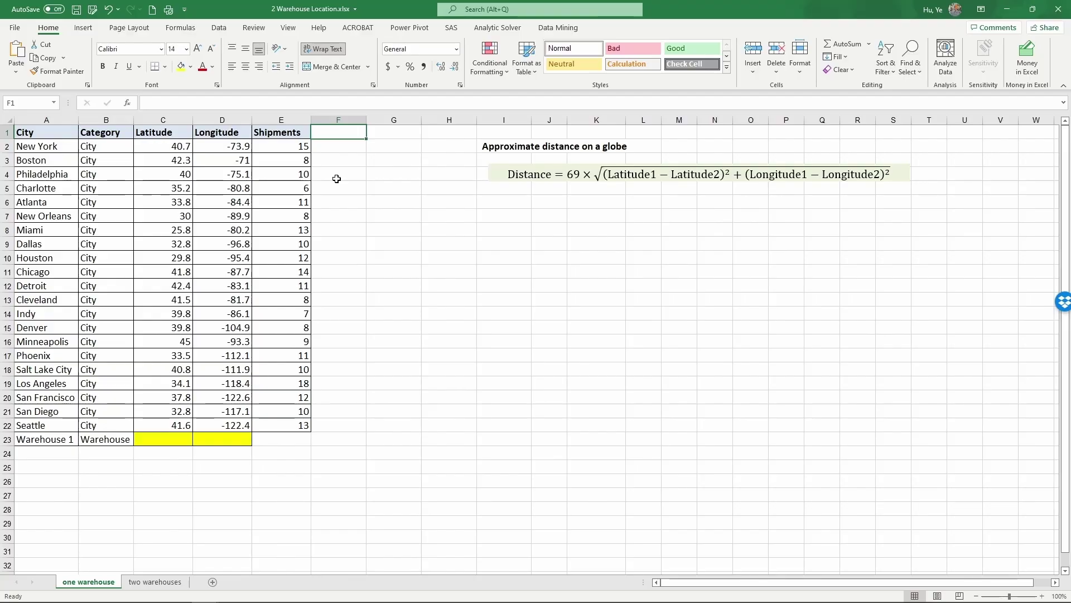
{"action": "type", "text": "Distance"}
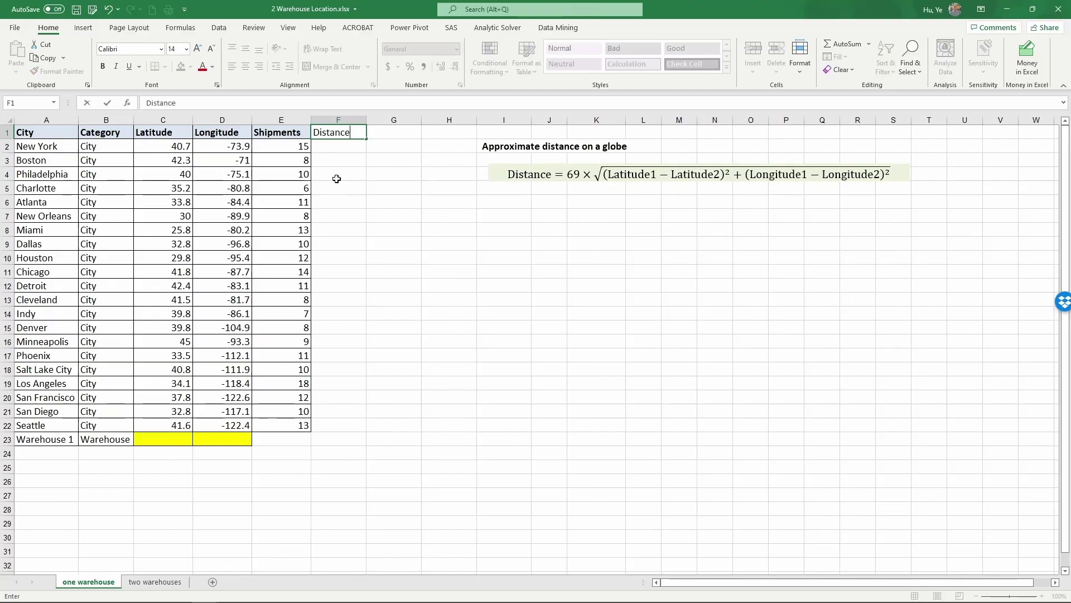
{"action": "key", "text": "Return"}
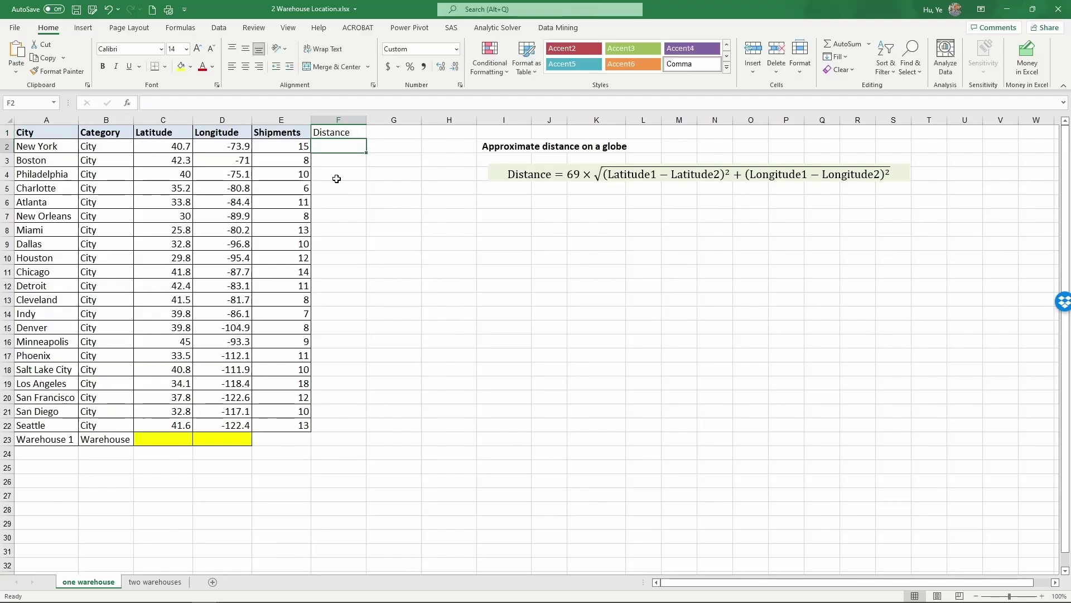
Step: Enter =69*sqrt((C2-$C$23)^2+(D2-$D$23)^2) in F2, returning 5,821 for New York
{"action": "type", "text": "="}
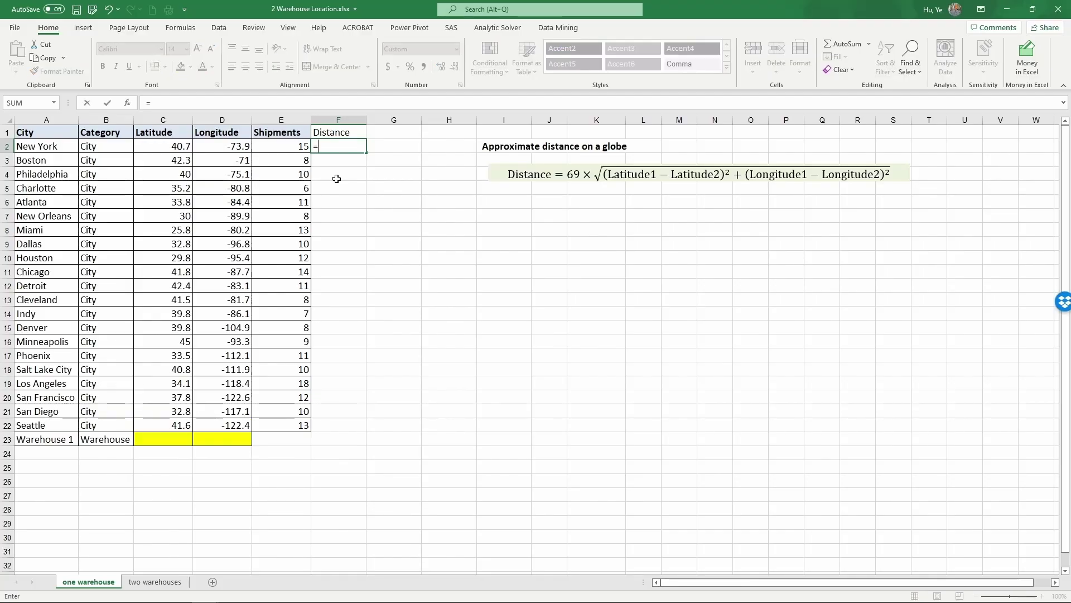
{"action": "type", "text": "69*sqrt"}
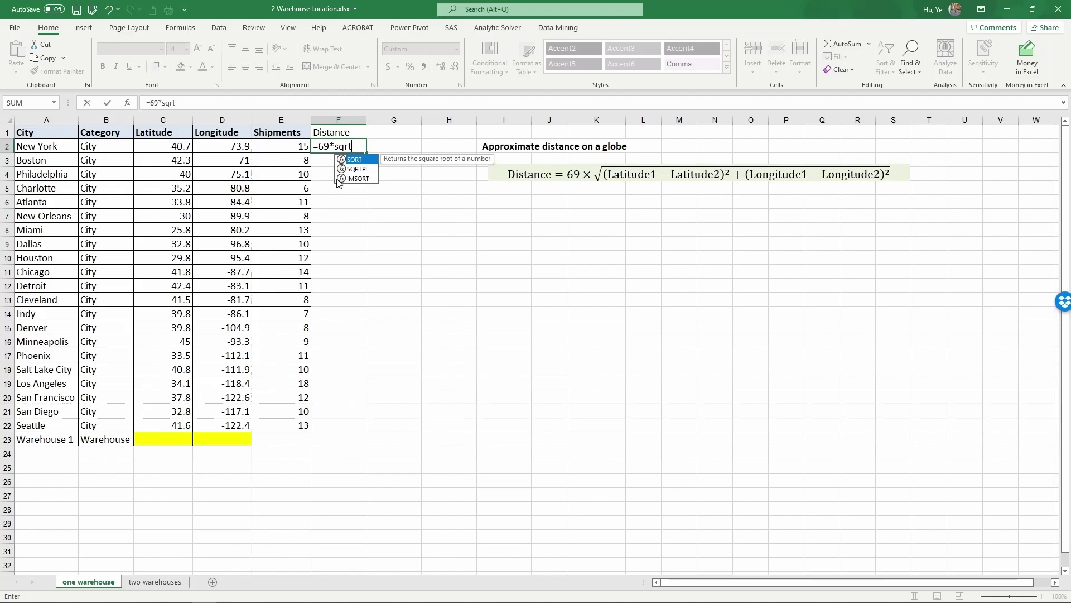
{"action": "type", "text": "("}
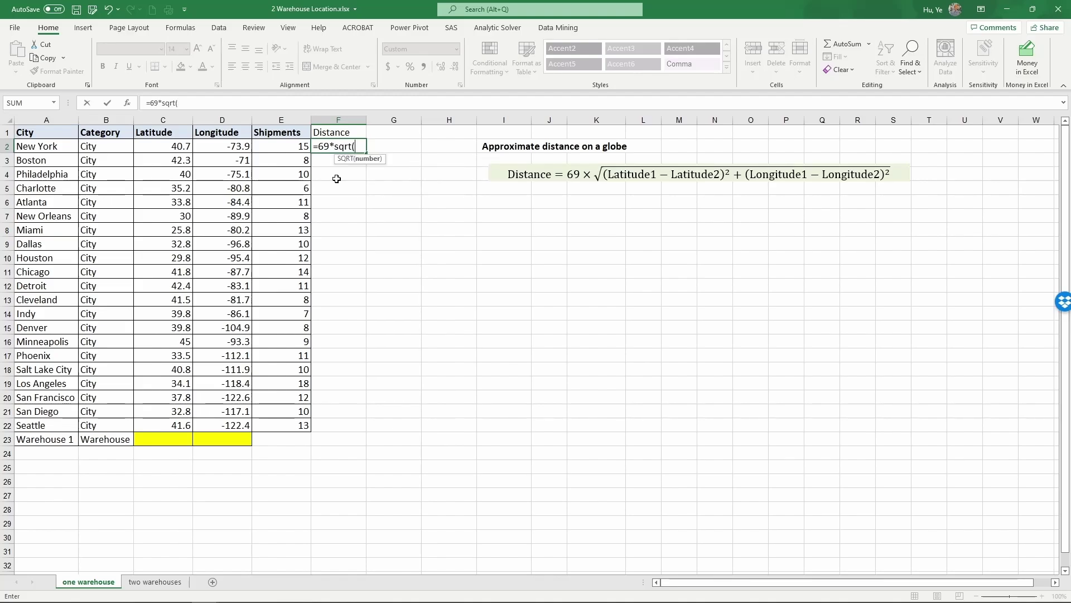
{"action": "type", "text": "("}
{"action": "left_click", "coordinate": [177, 147]}
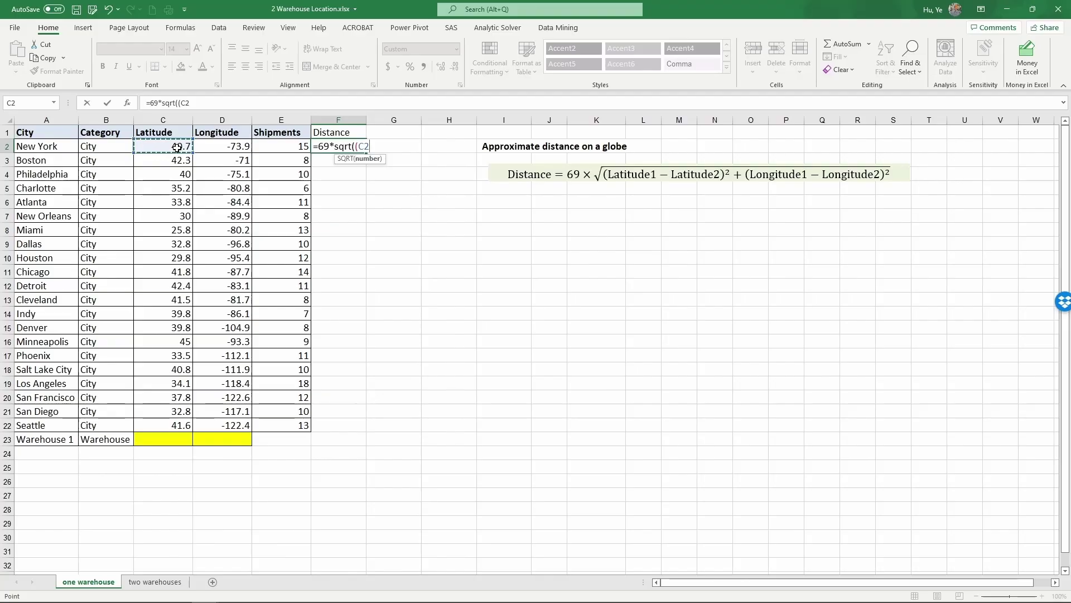
{"action": "type", "text": "-"}
{"action": "left_click", "coordinate": [158, 439]}
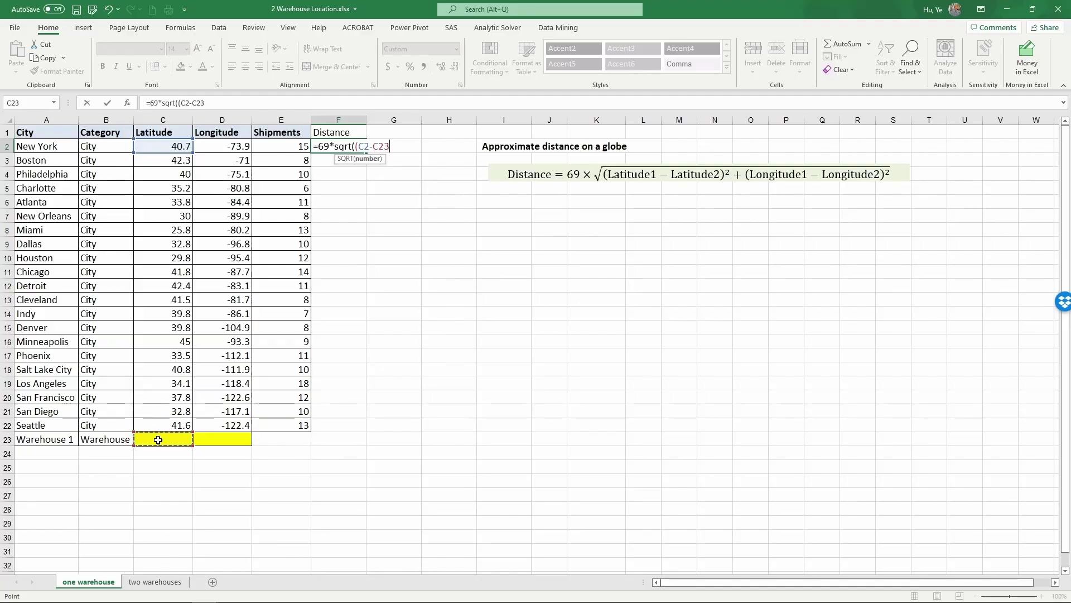
{"action": "key", "text": "F4"}
{"action": "type", "text": ")"}
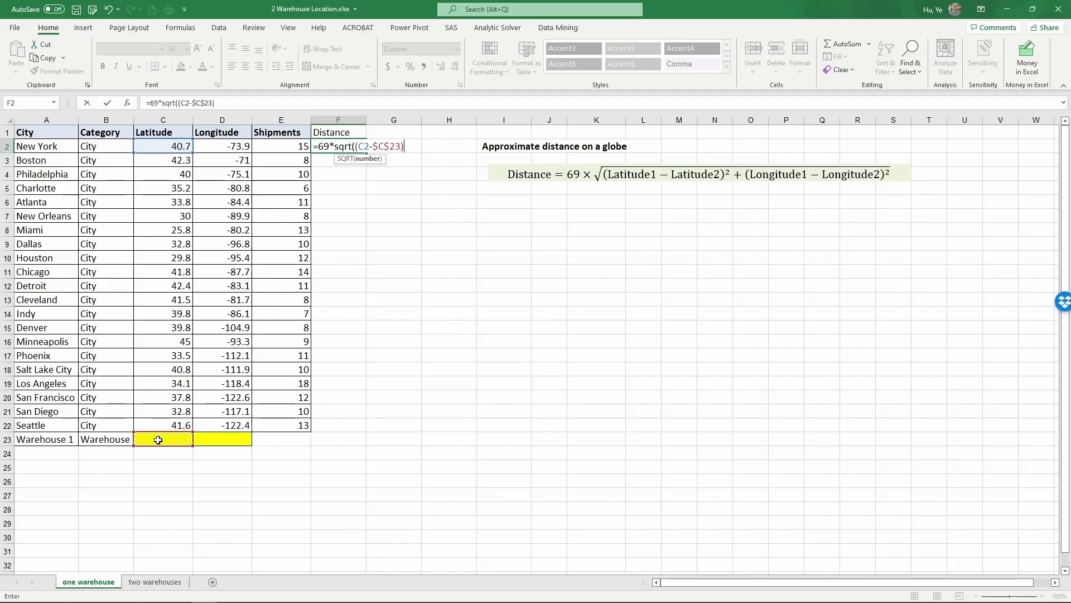
{"action": "type", "text": "^2+("}
{"action": "left_click", "coordinate": [221, 147]}
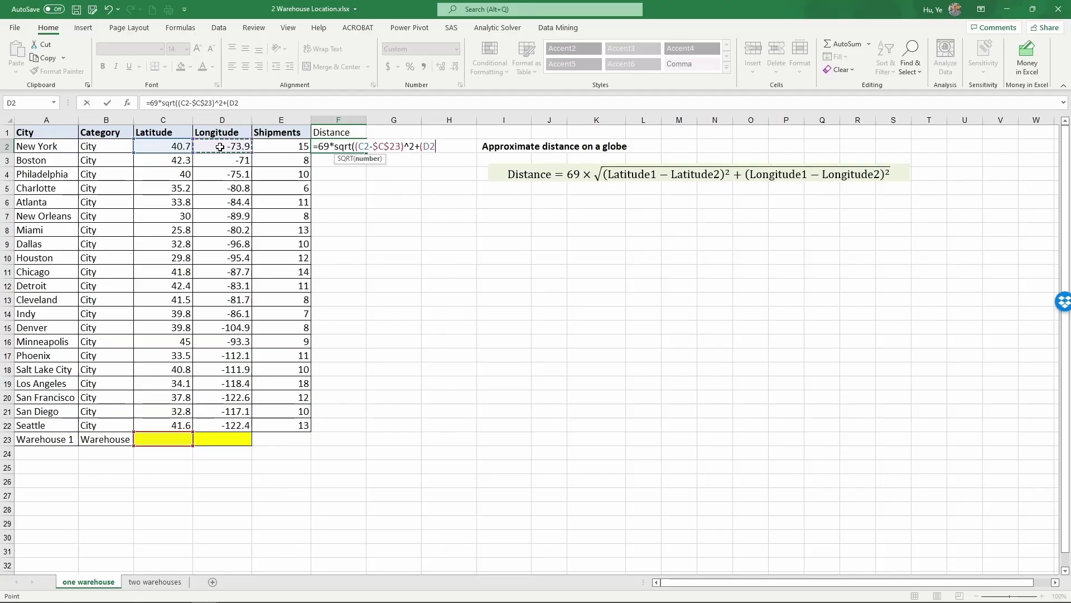
{"action": "type", "text": "-"}
{"action": "left_click", "coordinate": [225, 437]}
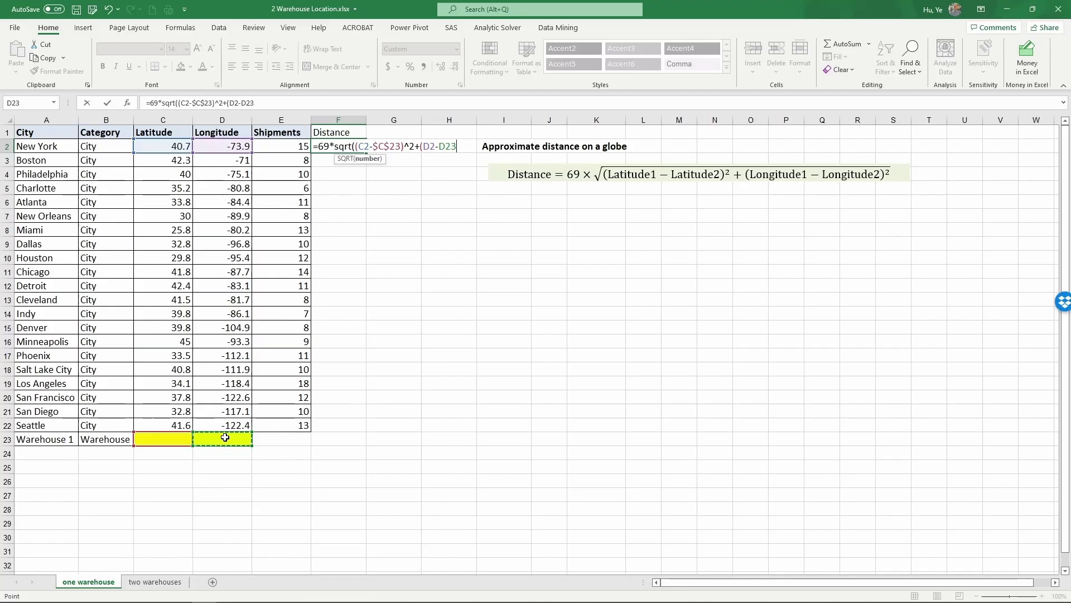
{"action": "key", "text": "F4"}
{"action": "type", "text": ")"}
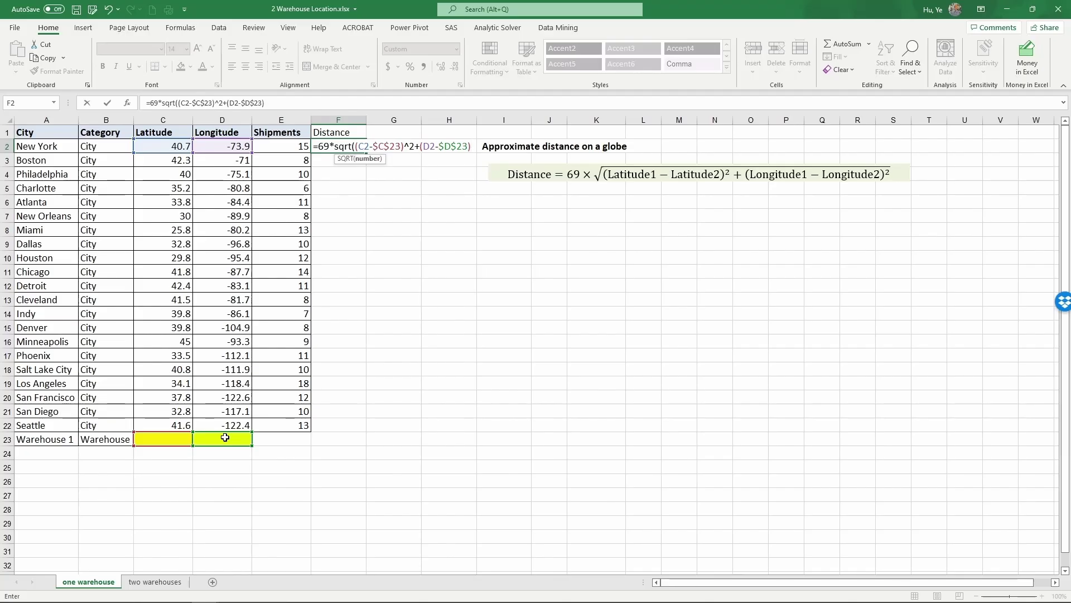
{"action": "type", "text": "^2)"}
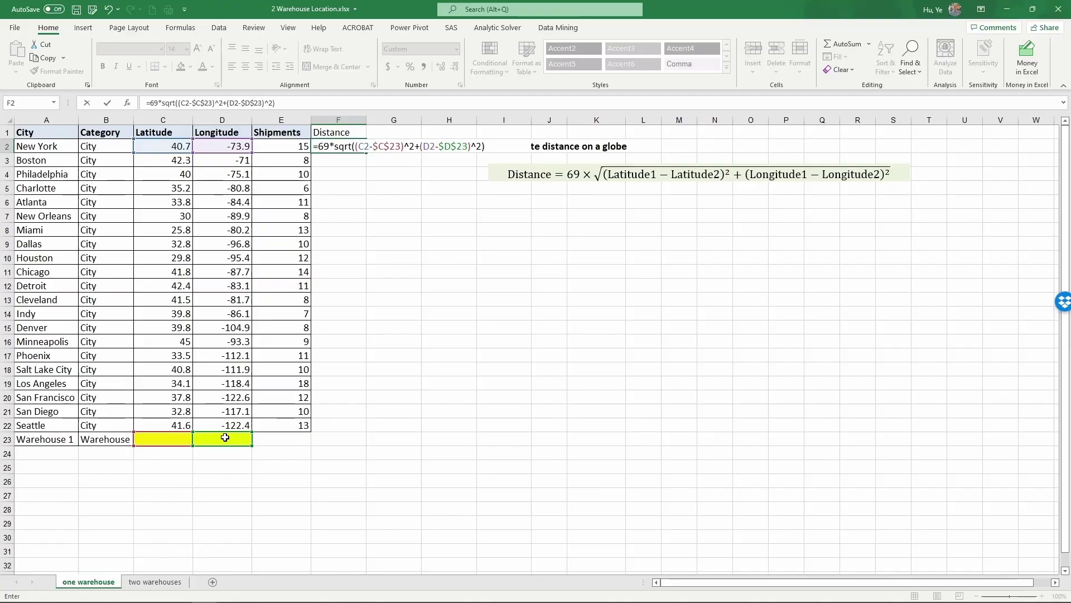
{"action": "key", "text": "Return"}
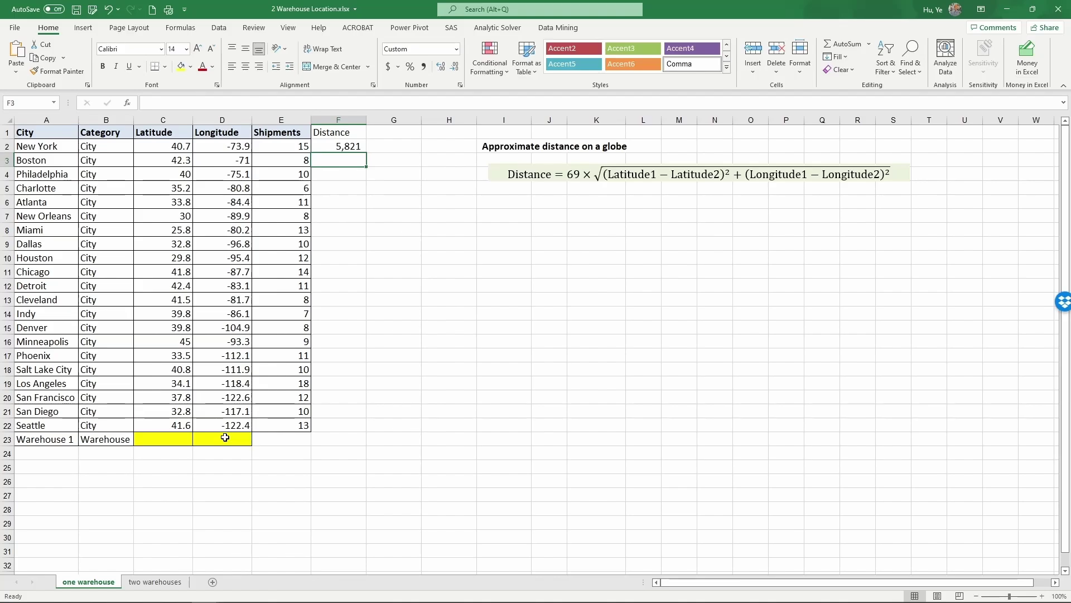
Step: Point out yellow cells C23:D23, then fill F2's formula to F22 (5,703 to 8,920)
{"action": "left_click_drag", "start_coordinate": [174, 440], "coordinate": [210, 441]}
{"action": "left_click", "coordinate": [162, 436]}
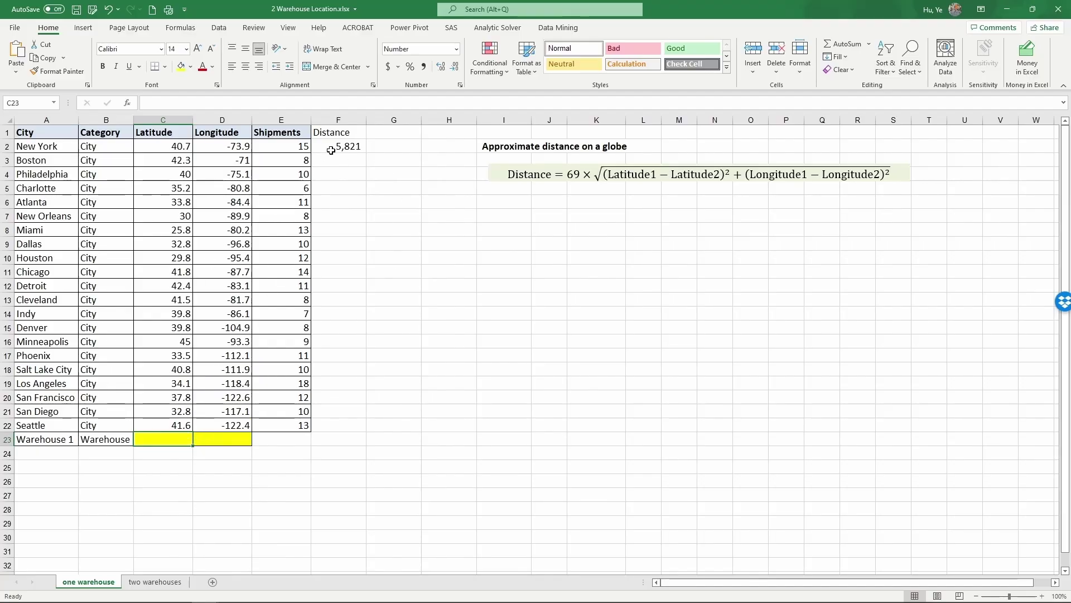
{"action": "left_click_drag", "start_coordinate": [167, 438], "coordinate": [226, 438]}
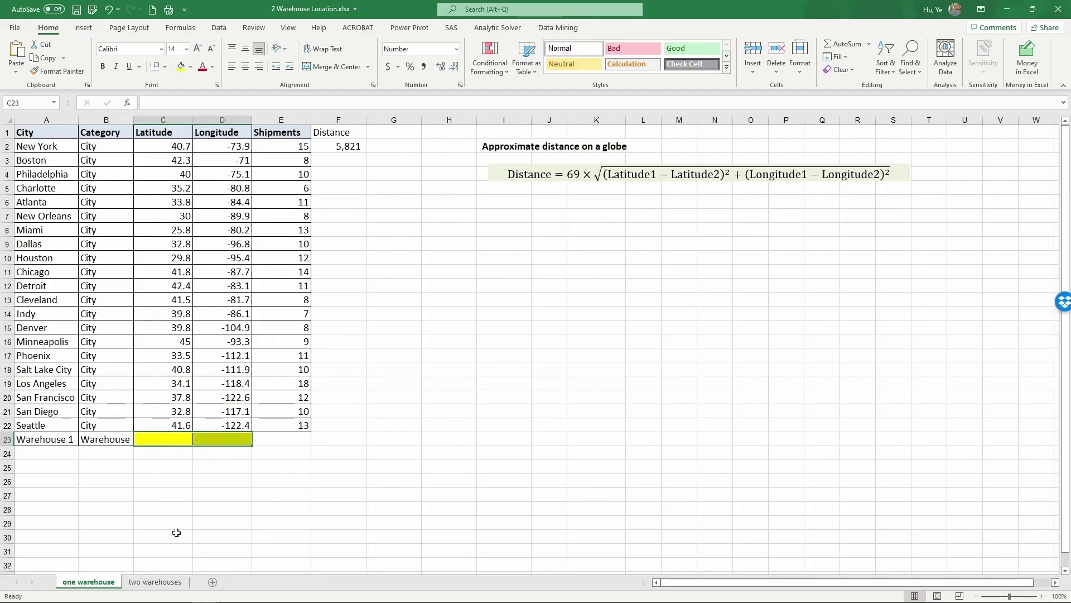
{"action": "left_click", "coordinate": [338, 147]}
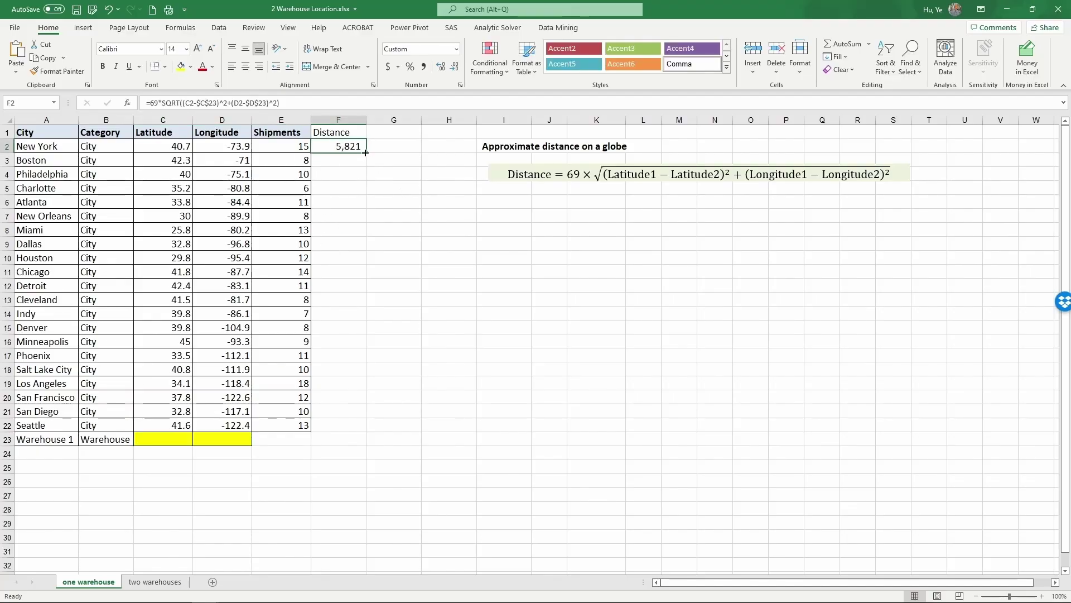
{"action": "left_click_drag", "start_coordinate": [366, 152], "coordinate": [365, 431]}
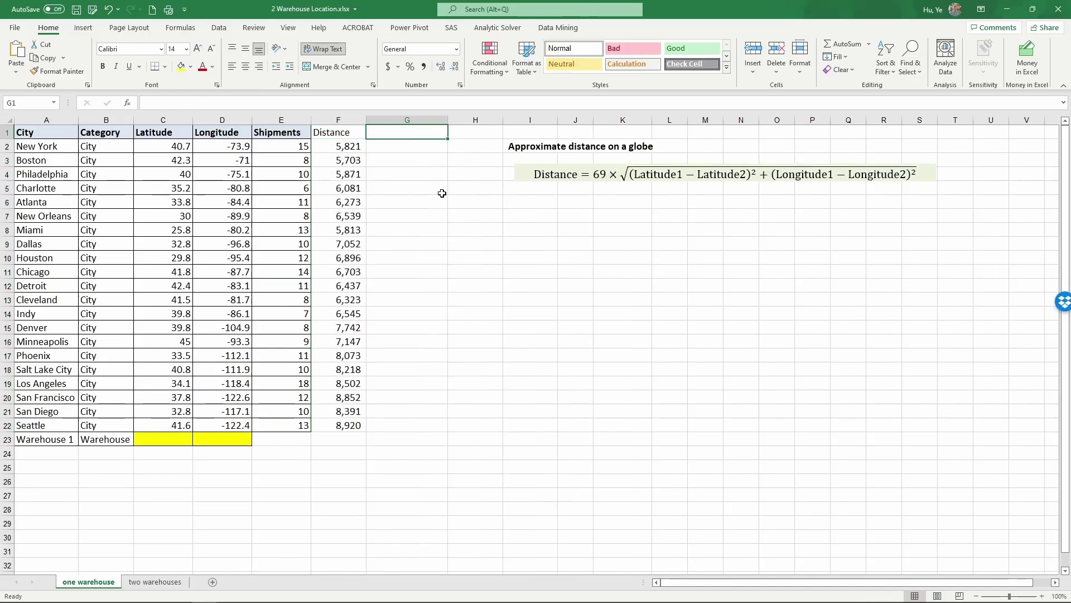
Step: Label G1 with the column header 'Shipments*Dist'
{"action": "type", "text": "Dis"}
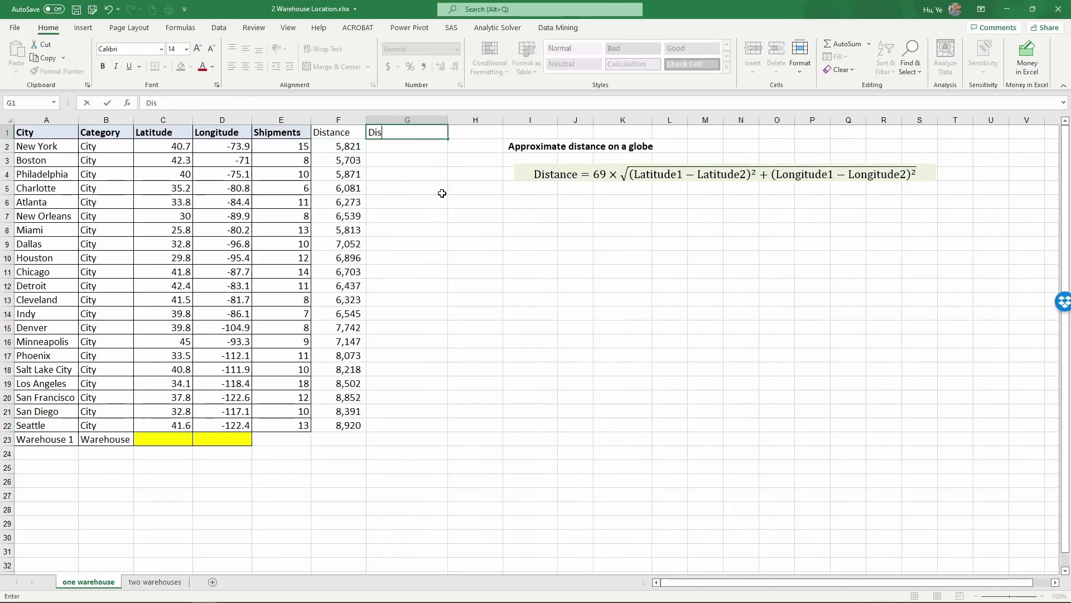
{"action": "key", "text": "BackSpace"}
{"action": "key", "text": "BackSpace"}
{"action": "key", "text": "BackSpace"}
{"action": "type", "text": "Shipments*Dist"}
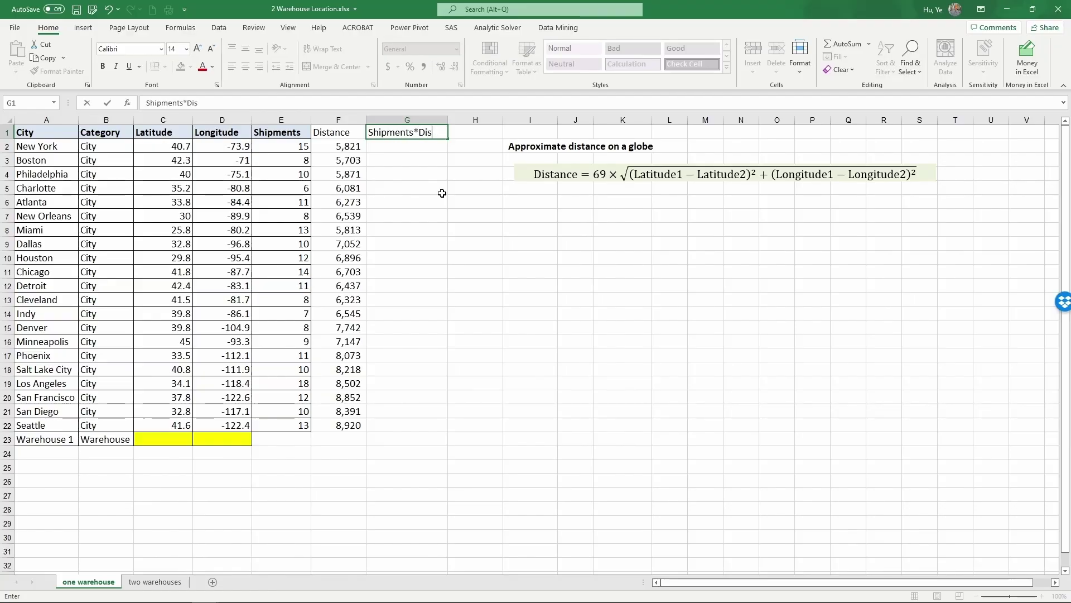
{"action": "key", "text": "Return"}
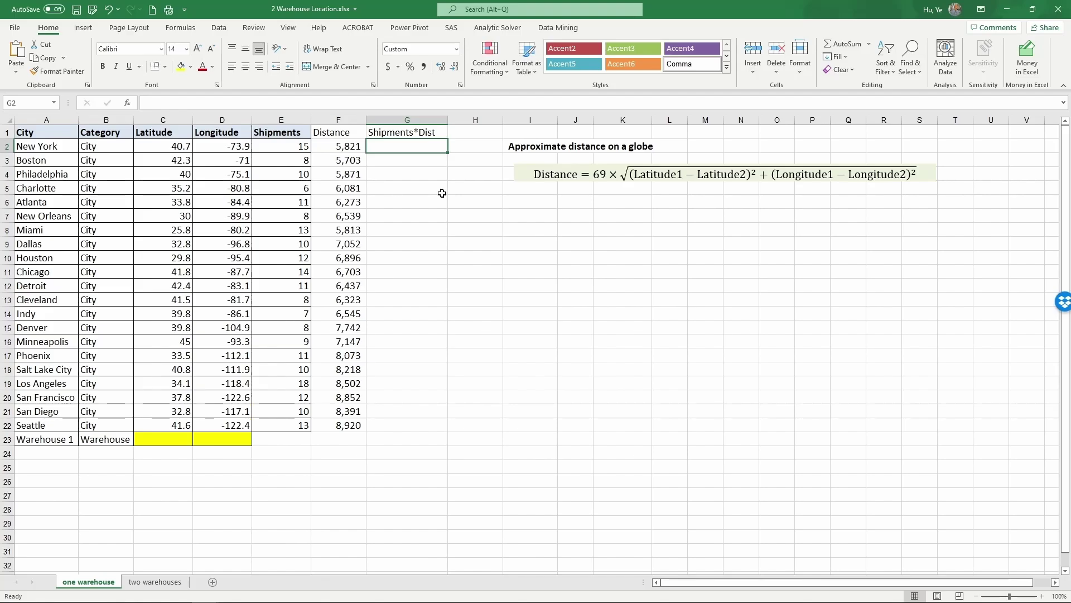
Step: Enter =E2*F2 in G2, fill it down to G22, and clear the extra G23 result
{"action": "type", "text": "="}
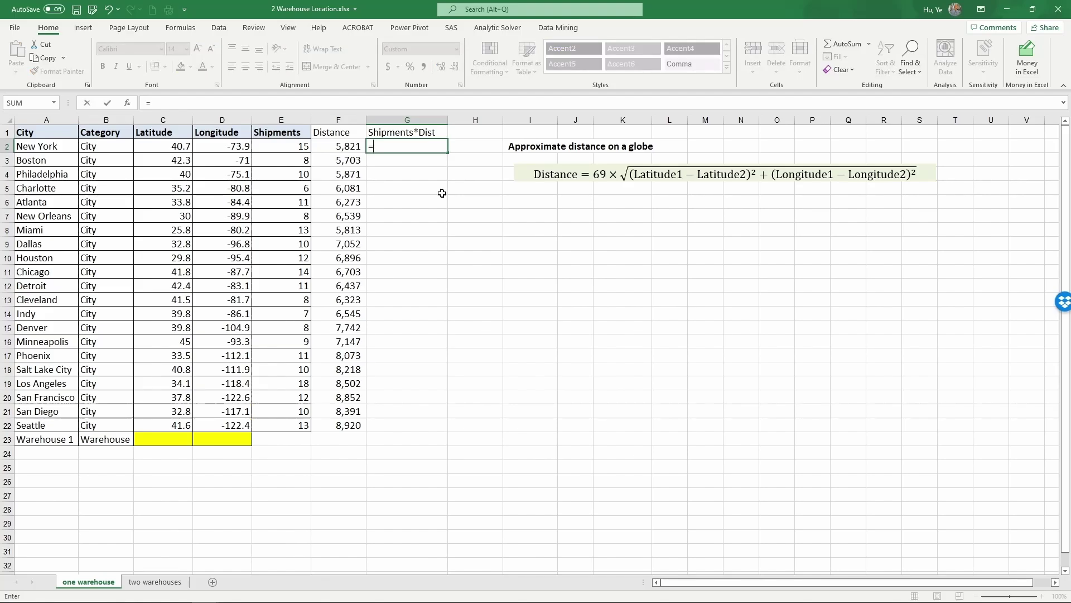
{"action": "key", "text": "Left"}
{"action": "key", "text": "Left"}
{"action": "type", "text": "*"}
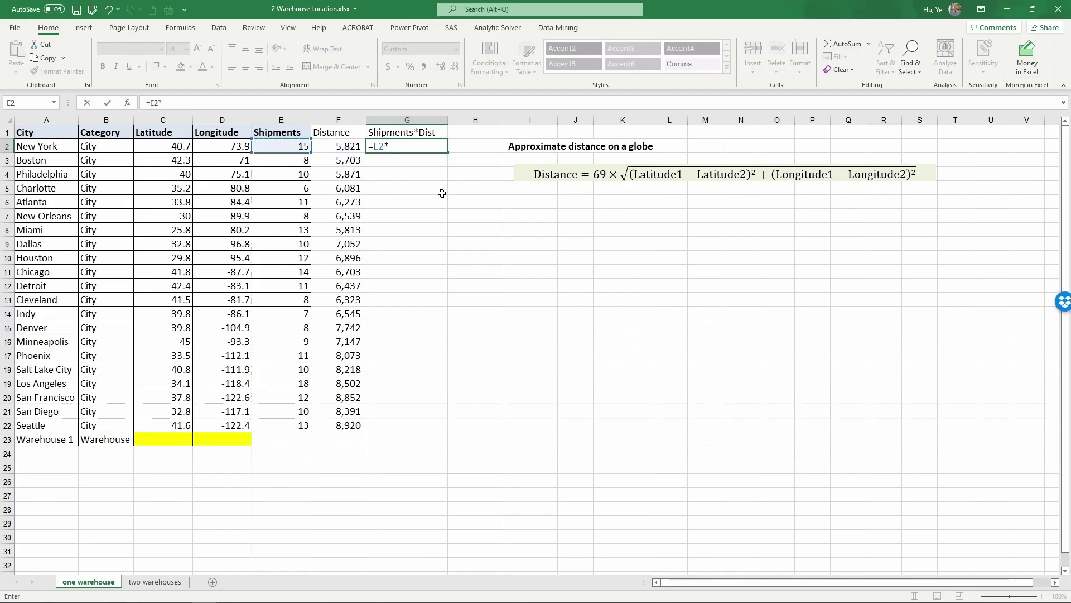
{"action": "key", "text": "Left"}
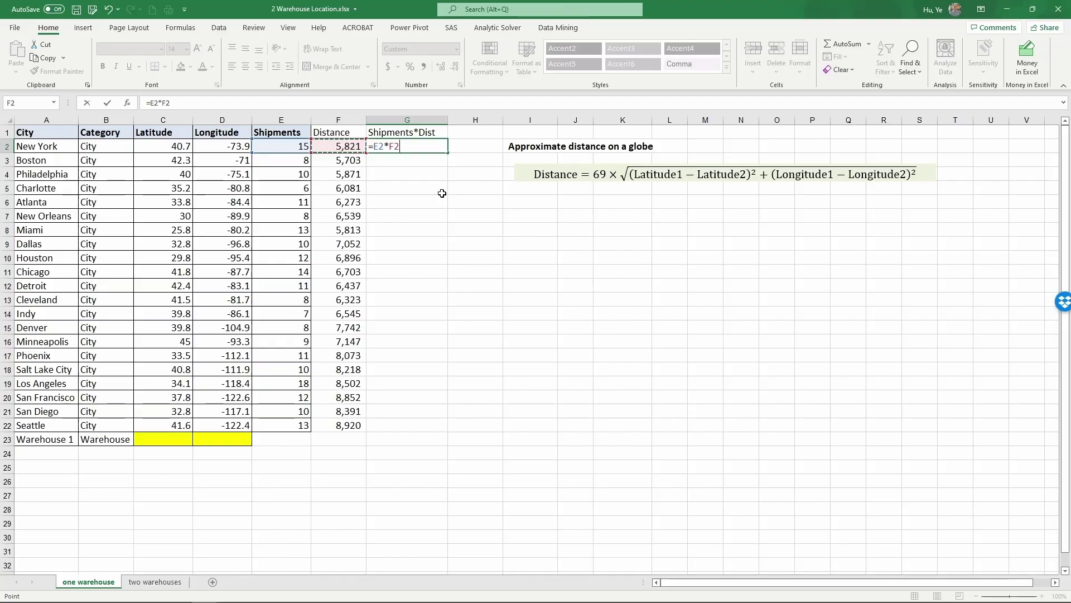
{"action": "key", "text": "Return"}
{"action": "left_click", "coordinate": [428, 146]}
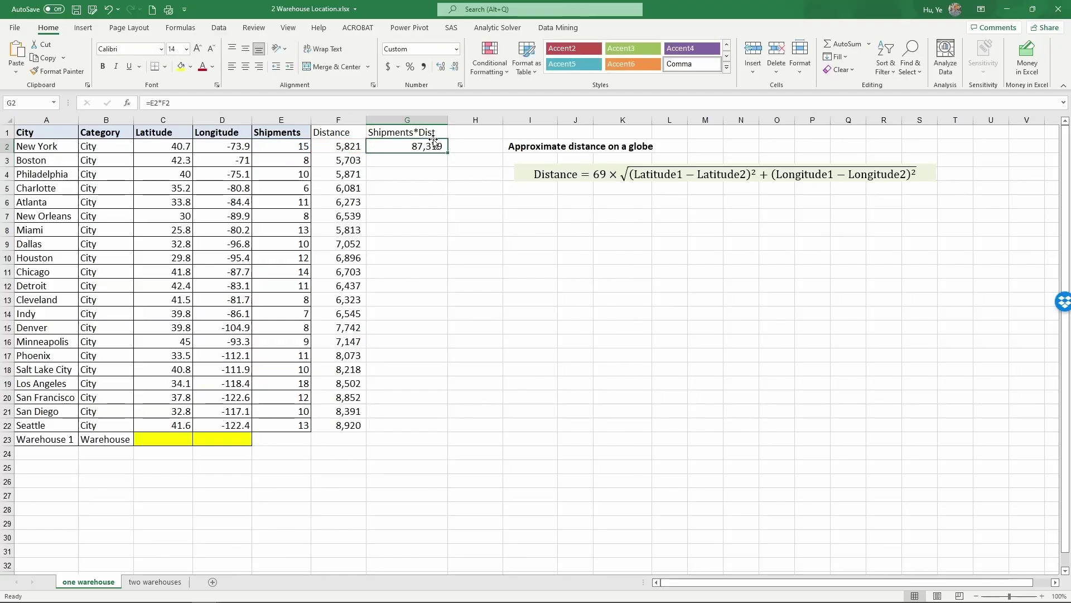
{"action": "double_click", "coordinate": [448, 154]}
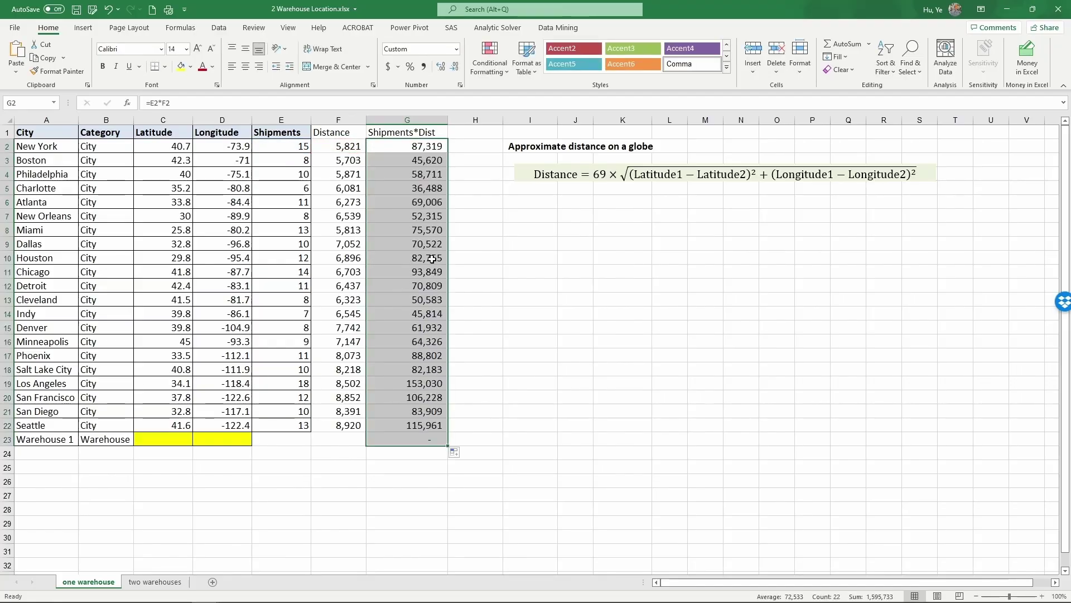
{"action": "left_click", "coordinate": [414, 438]}
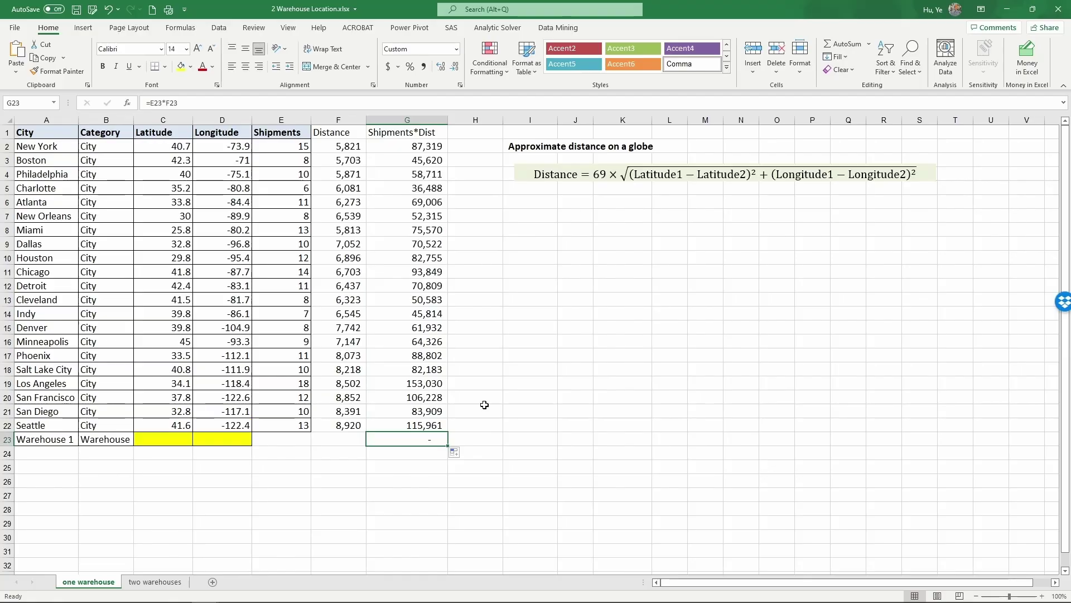
{"action": "key", "text": "Delete"}
{"action": "left_click", "coordinate": [348, 441]}
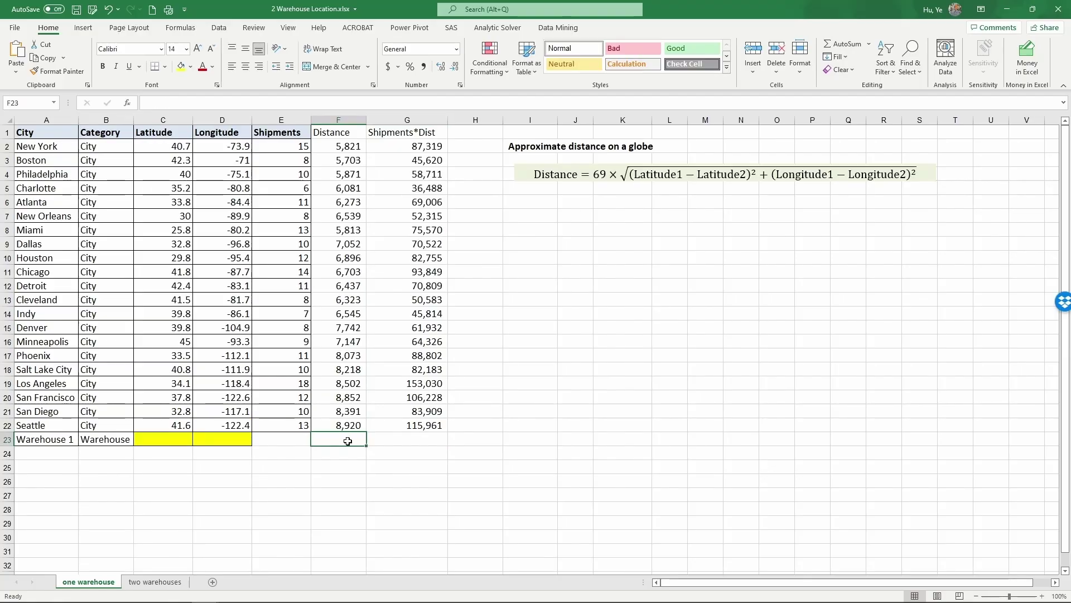
Step: Label F23 'Total' and enter =SUM(G2:G22) in G23, giving 1,595,733
{"action": "type", "text": "Total"}
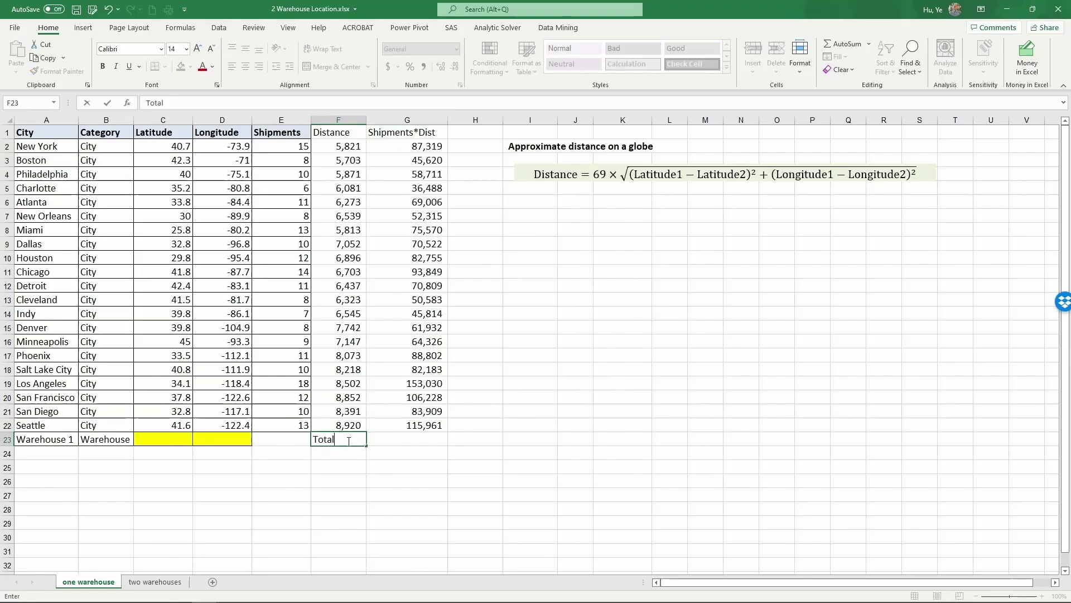
{"action": "key", "text": "Tab"}
{"action": "type", "text": "=su"}
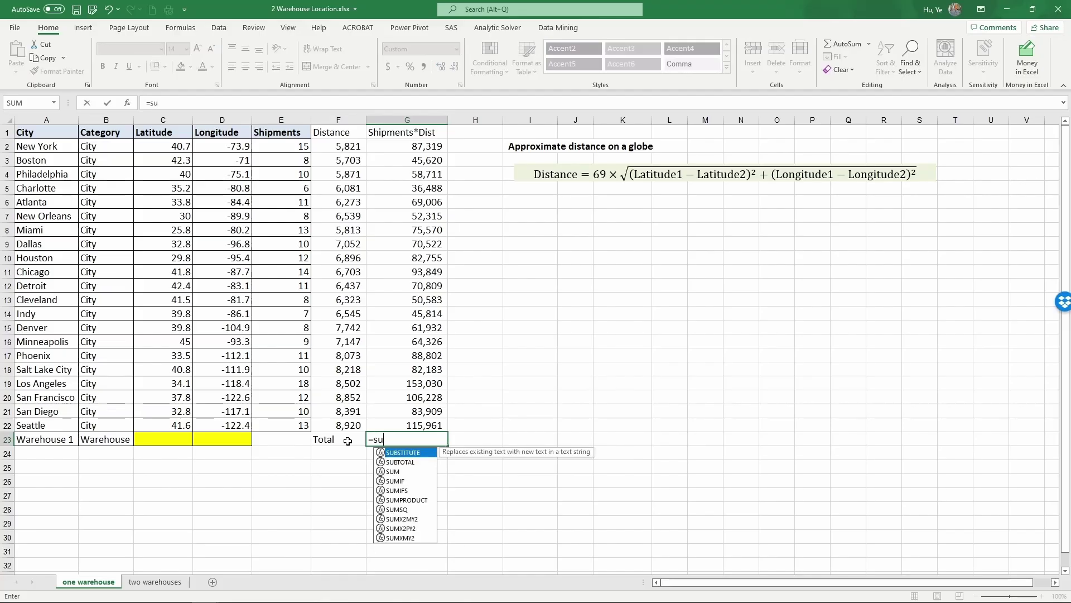
{"action": "type", "text": "m("}
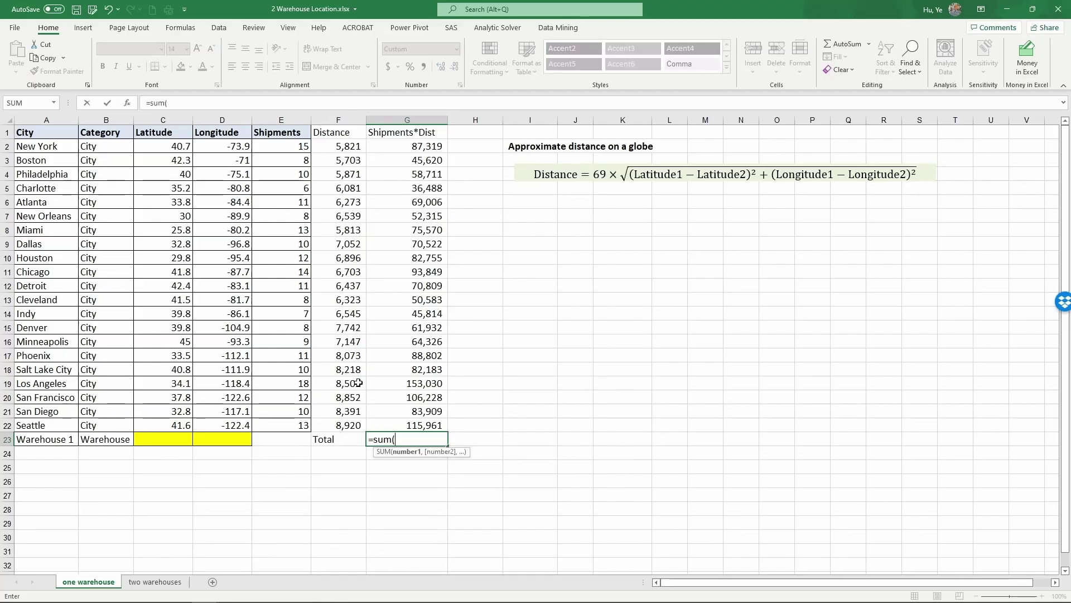
{"action": "left_click_drag", "start_coordinate": [396, 146], "coordinate": [418, 422]}
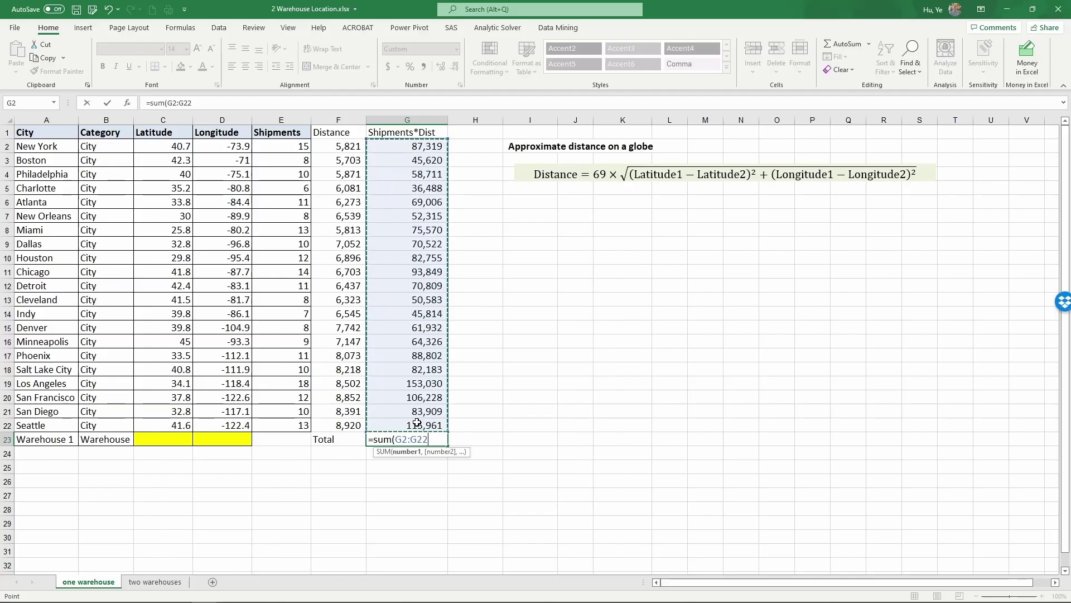
{"action": "type", "text": ")"}
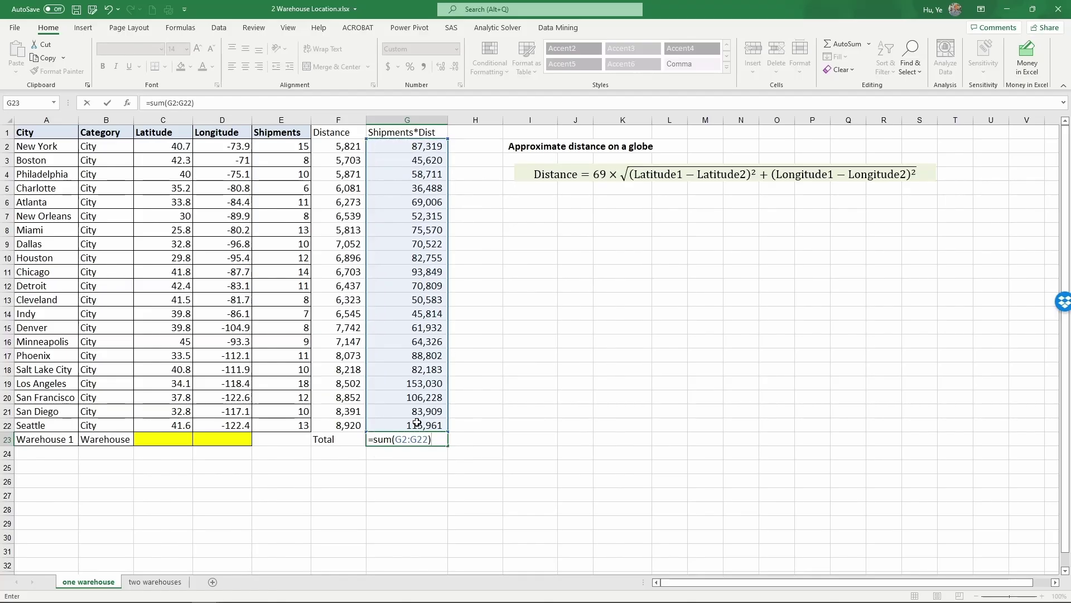
{"action": "key", "text": "Return"}
Step: Label F24 'Mean Distance' and enter =G23/SUM(E2:E22) in G24, returning 7,123.81
{"action": "left_click", "coordinate": [334, 453]}
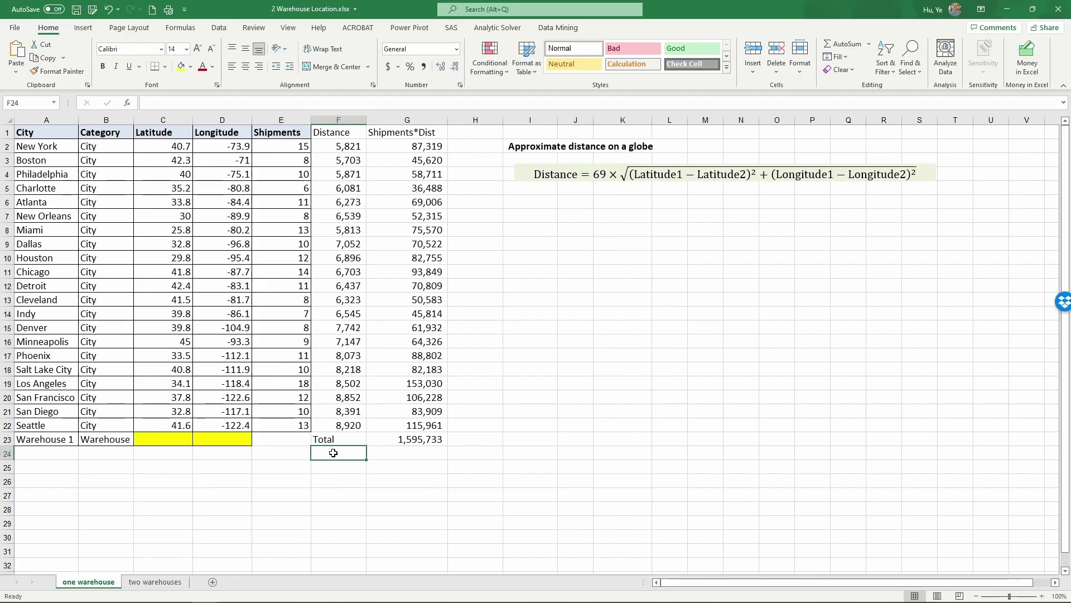
{"action": "type", "text": "Mean Di"}
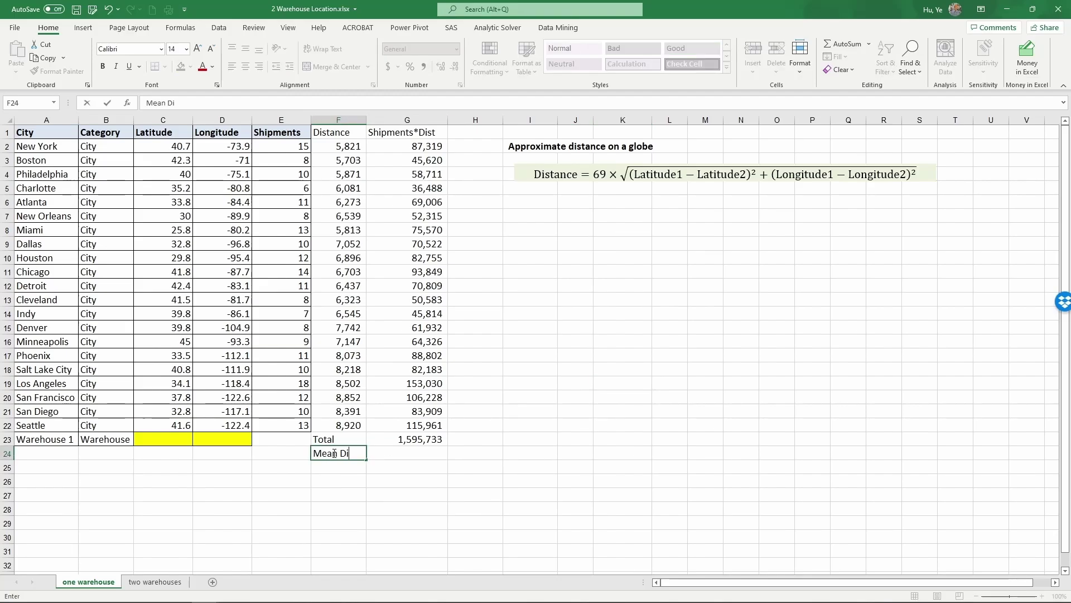
{"action": "type", "text": "stance"}
{"action": "key", "text": "Tab"}
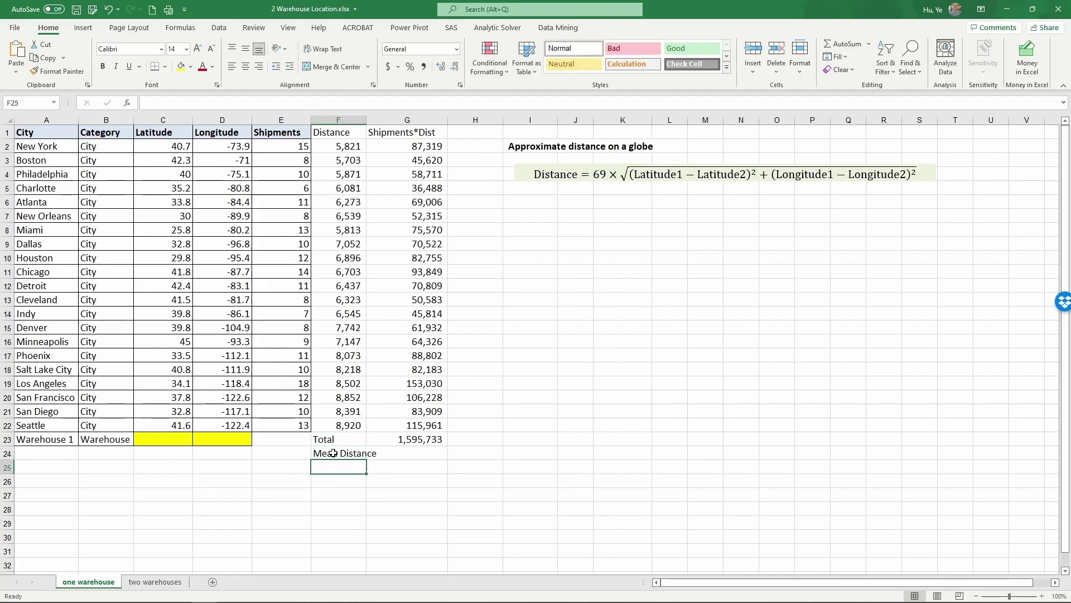
{"action": "type", "text": "="}
{"action": "key", "text": "Up"}
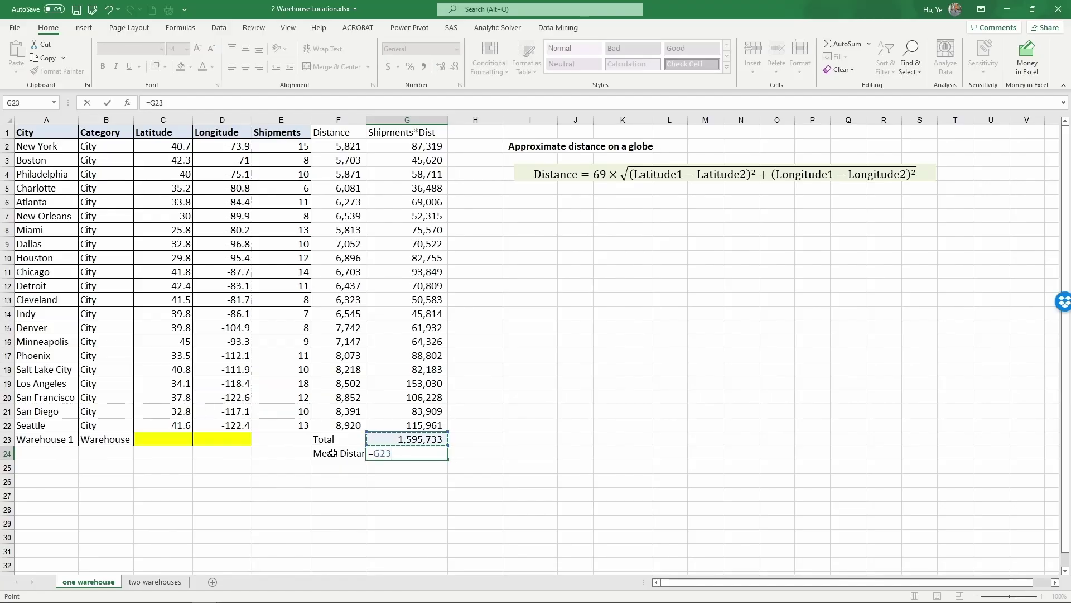
{"action": "type", "text": "/sum("}
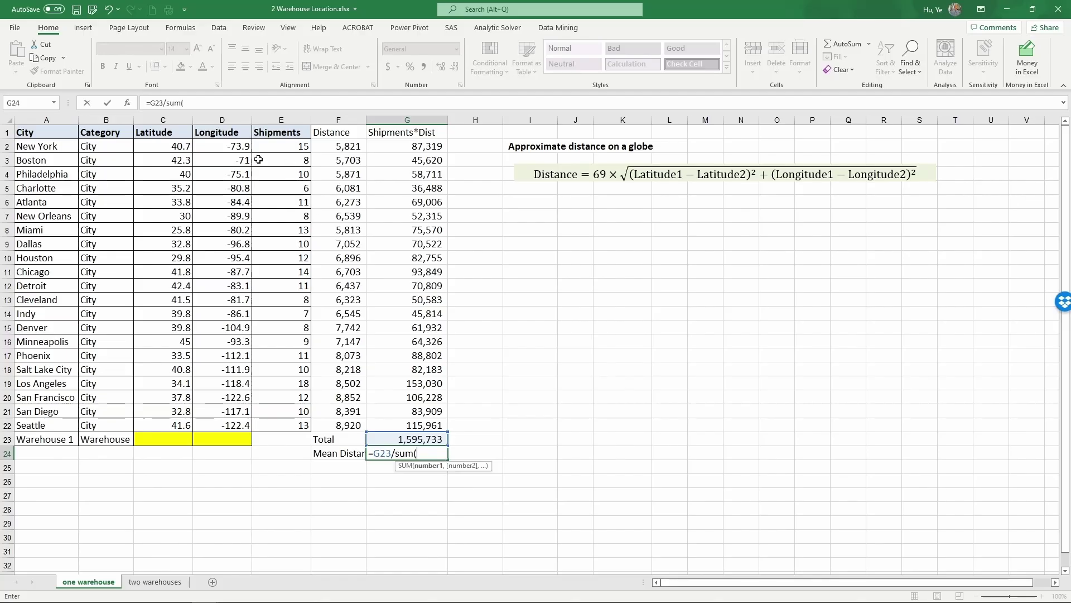
{"action": "left_click_drag", "start_coordinate": [279, 146], "coordinate": [282, 425]}
{"action": "type", "text": ")"}
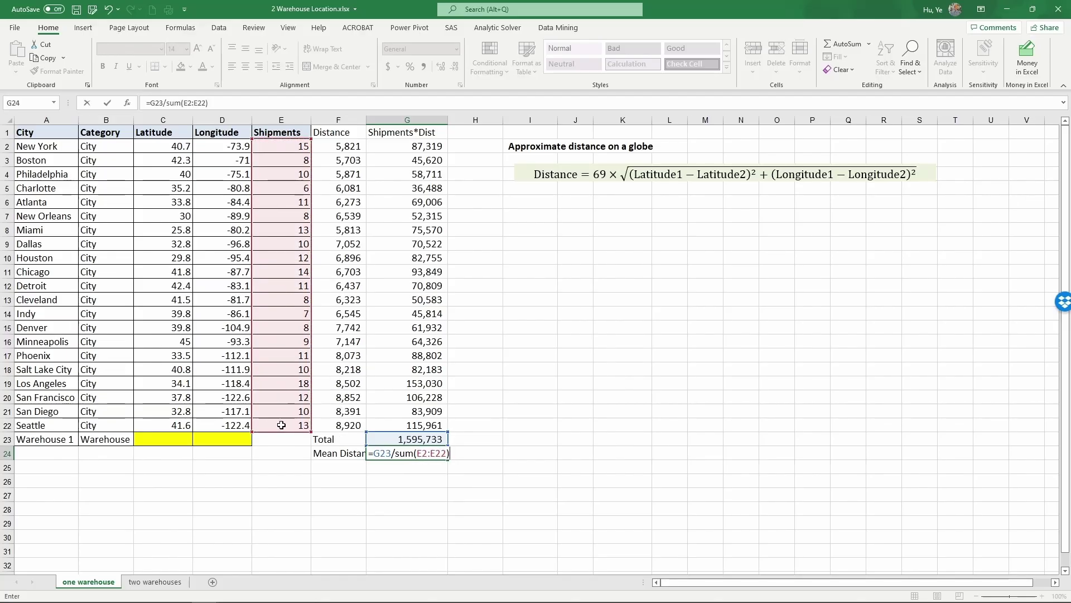
{"action": "key", "text": "Return"}
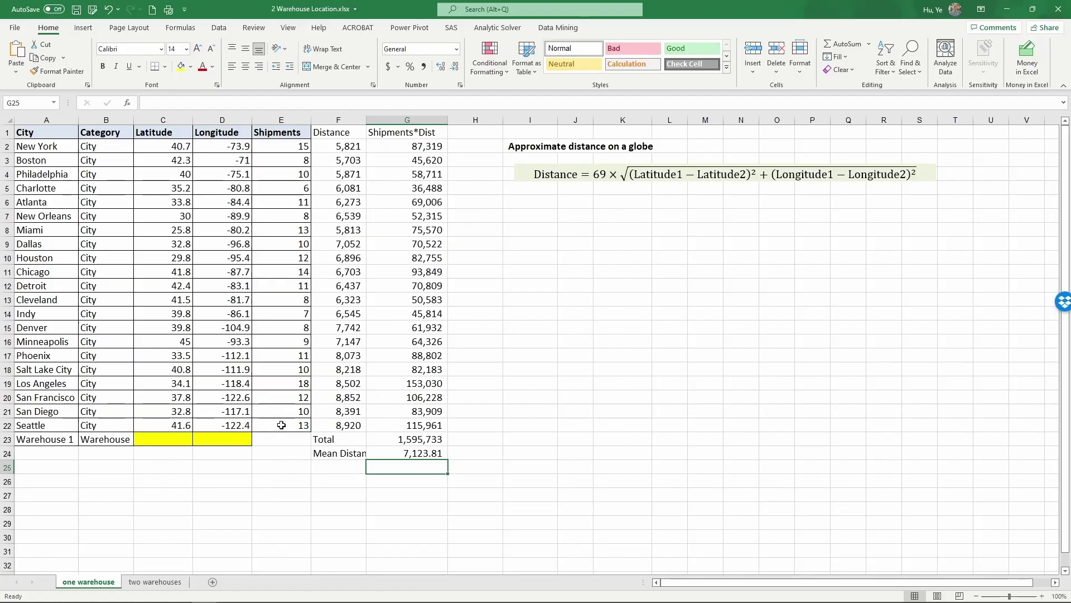
{"action": "left_click", "coordinate": [471, 441]}
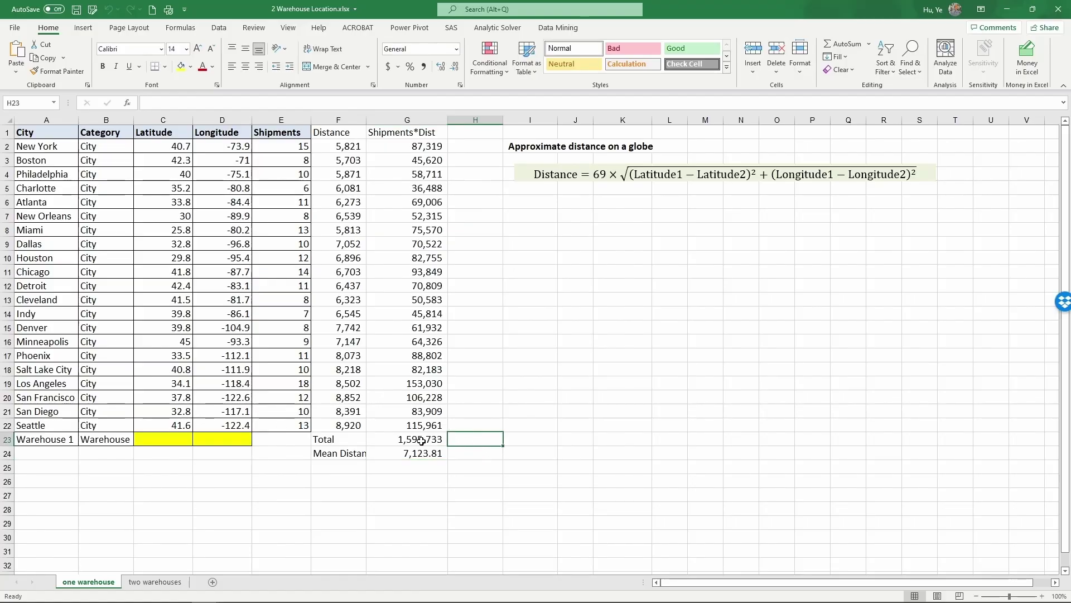
{"action": "key", "text": "Left"}
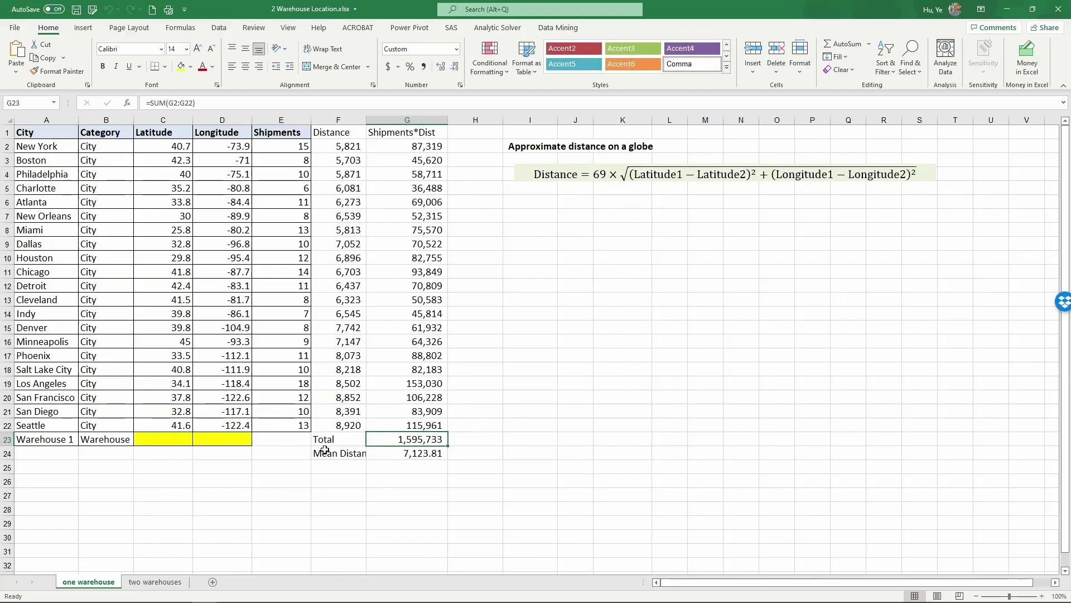
Step: Set Solver's objective to minimise $G$23 with $C$23:$D$23 as the variable cells
{"action": "left_click", "coordinate": [218, 28]}
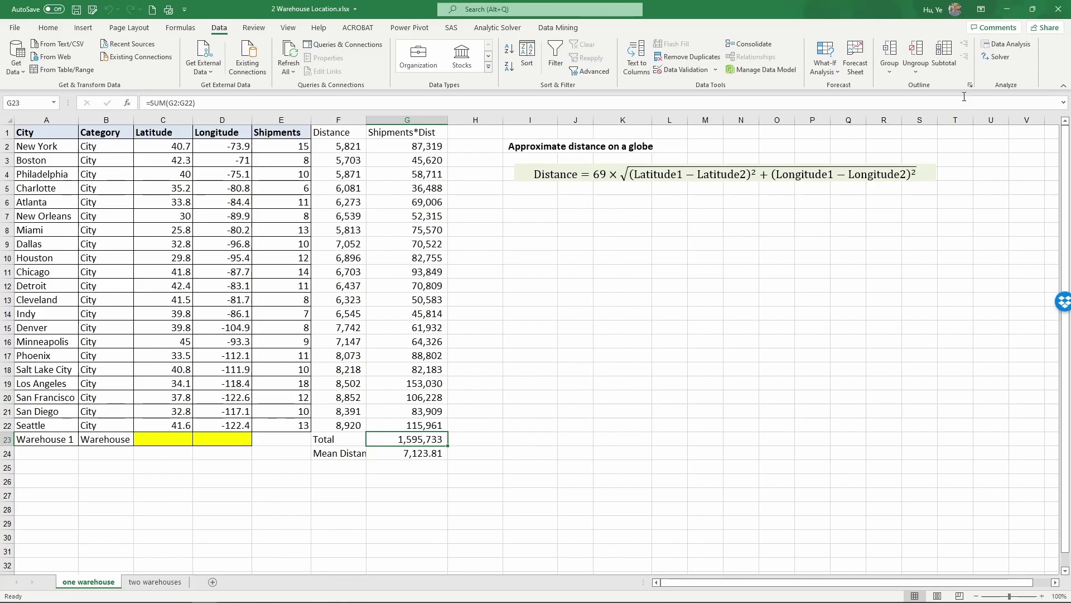
{"action": "left_click", "coordinate": [997, 57]}
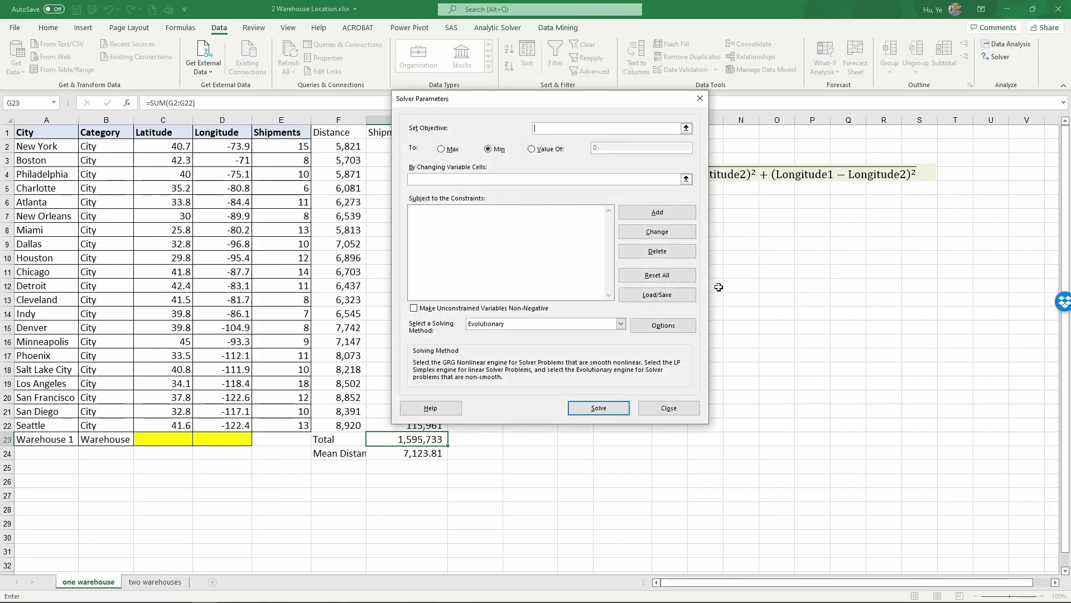
{"action": "left_click", "coordinate": [382, 439]}
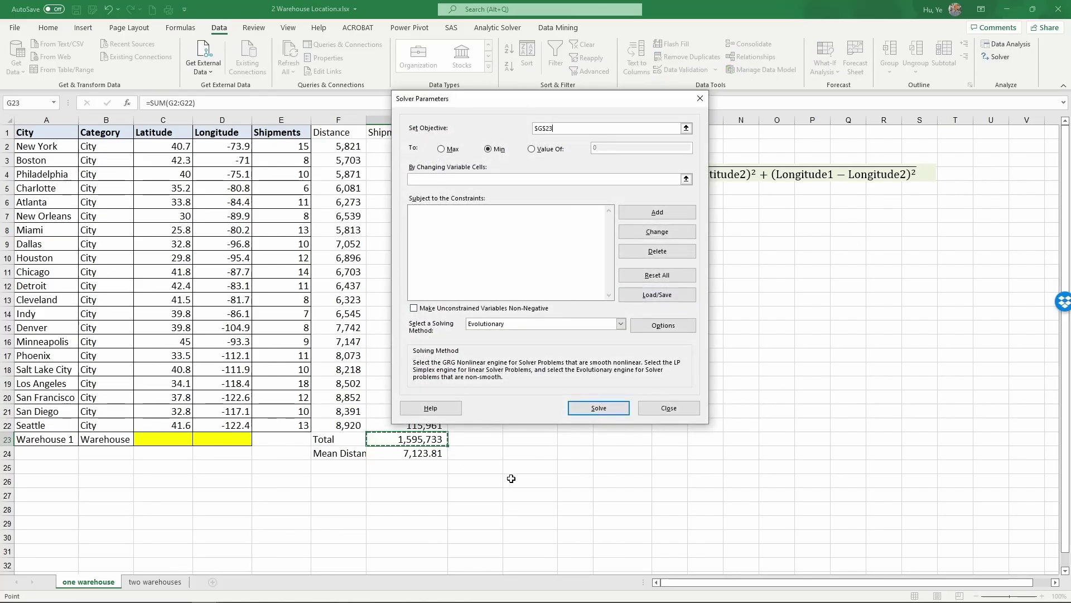
{"action": "left_click_drag", "start_coordinate": [559, 102], "coordinate": [783, 119]}
{"action": "left_click", "coordinate": [712, 166]}
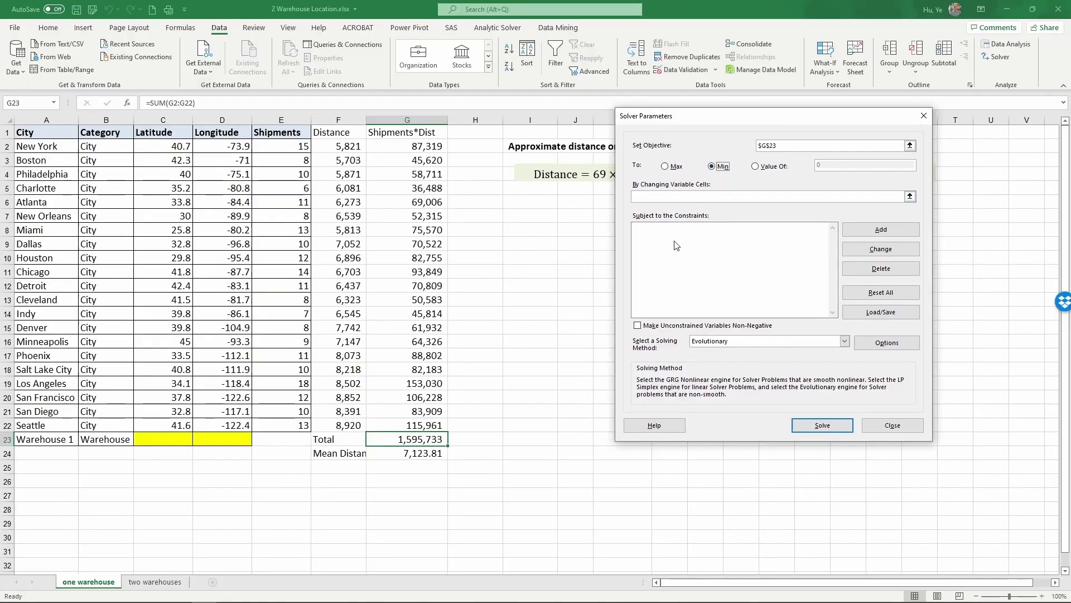
{"action": "left_click", "coordinate": [681, 198]}
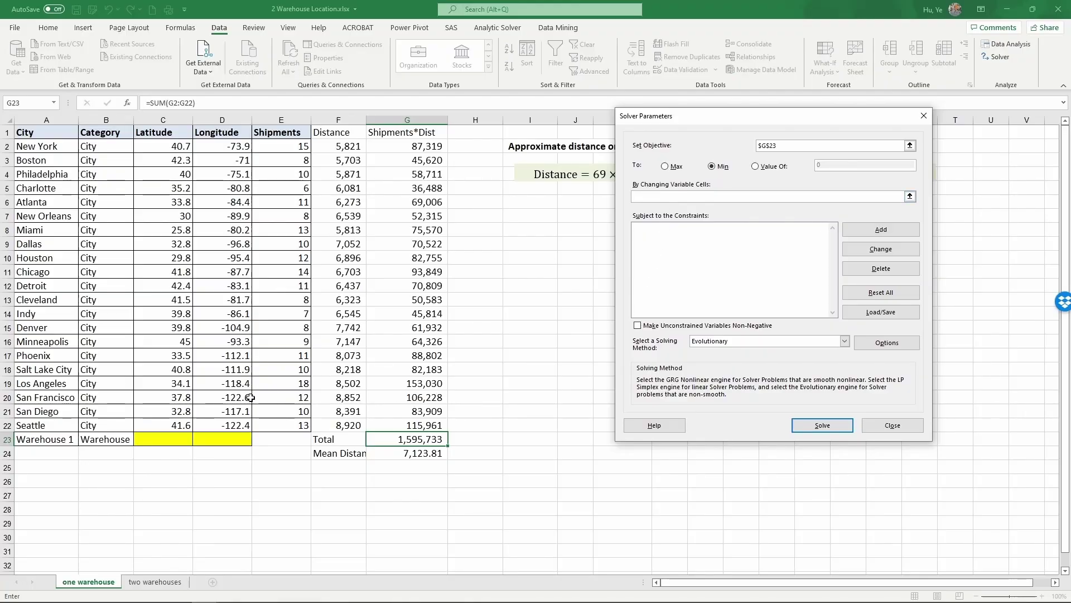
{"action": "left_click_drag", "start_coordinate": [157, 436], "coordinate": [207, 434]}
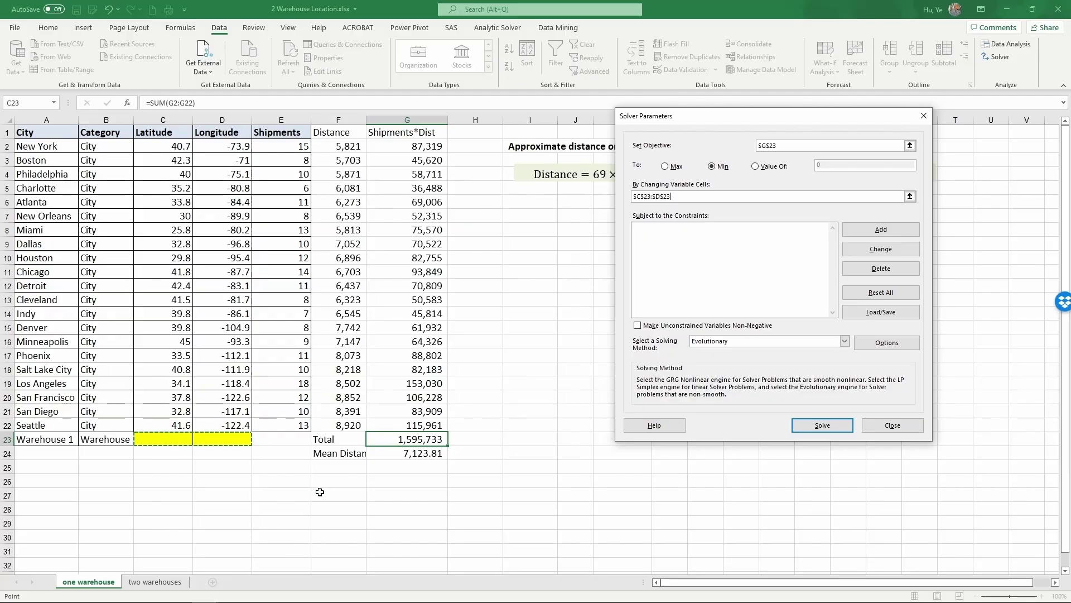
Step: Add Solver constraints $C$23 <= 50 and $D$23 >= -150
{"action": "left_click", "coordinate": [871, 235]}
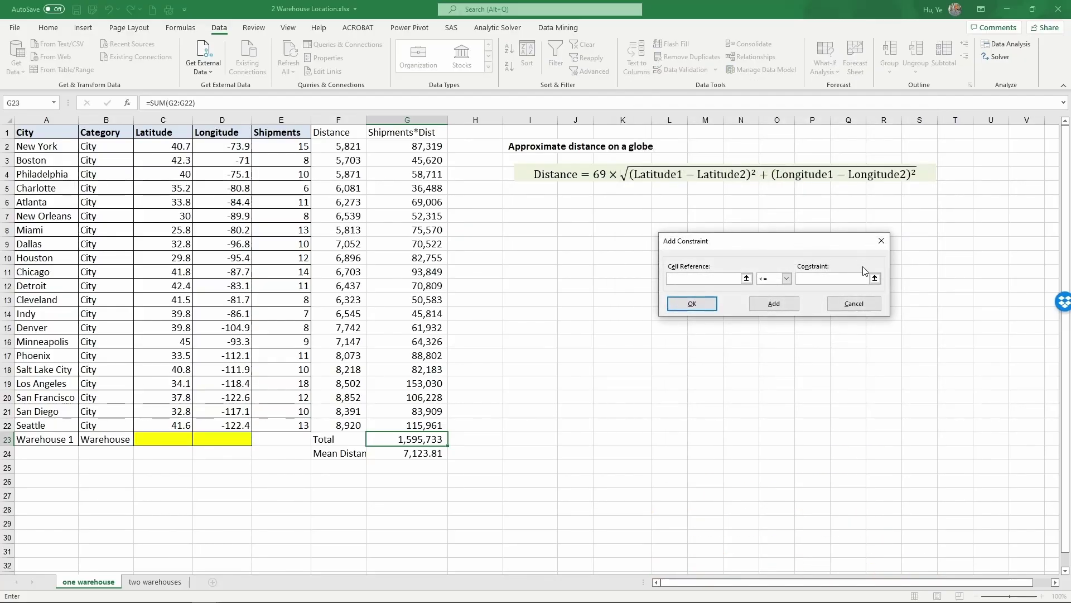
{"action": "left_click", "coordinate": [162, 440]}
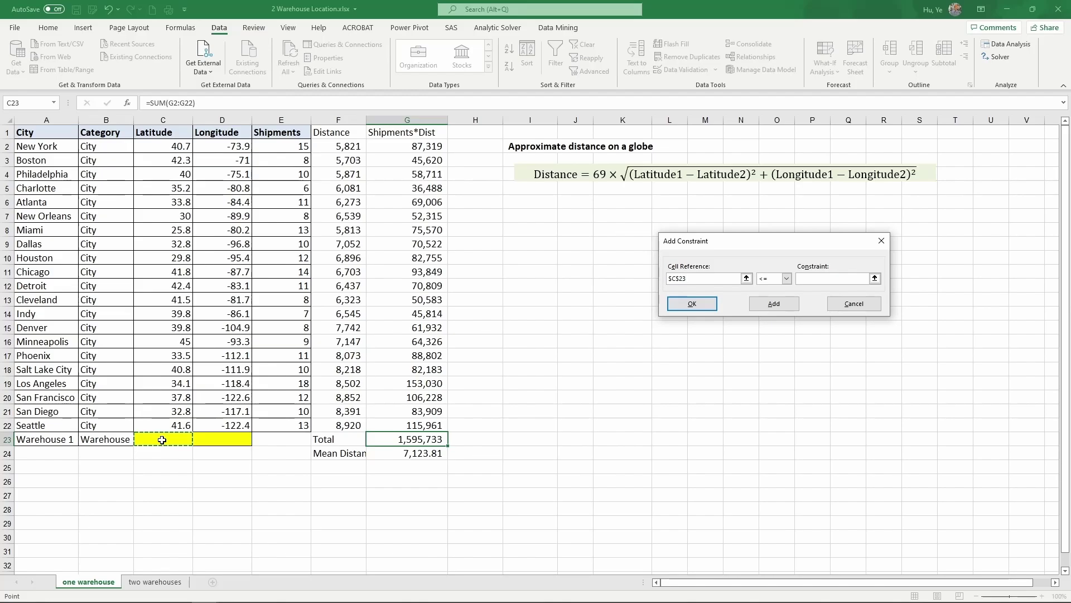
{"action": "left_click", "coordinate": [833, 278]}
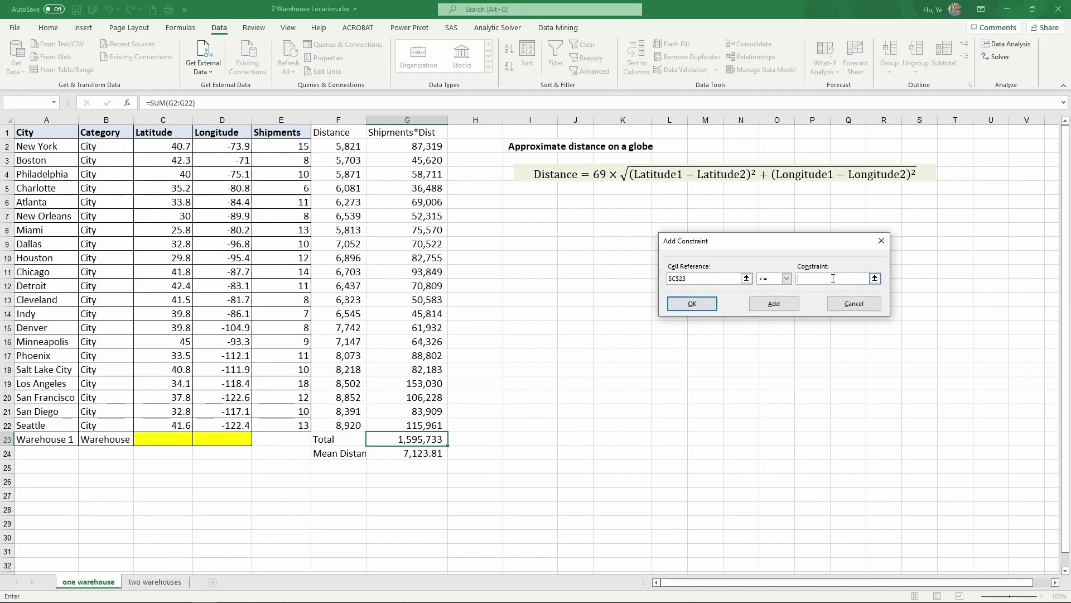
{"action": "type", "text": "50"}
{"action": "left_click", "coordinate": [710, 304]}
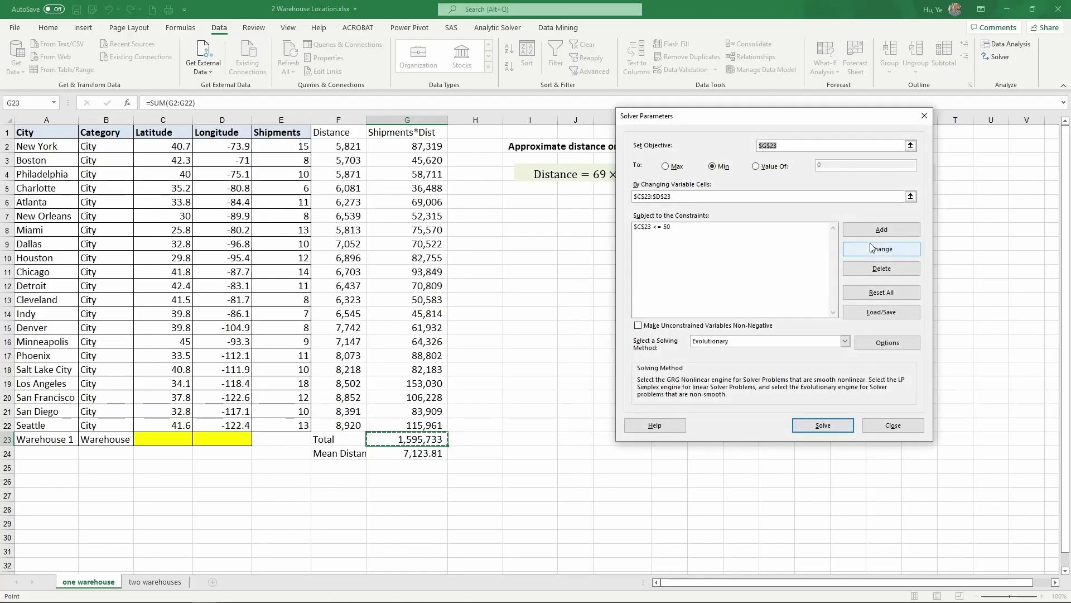
{"action": "left_click", "coordinate": [881, 230]}
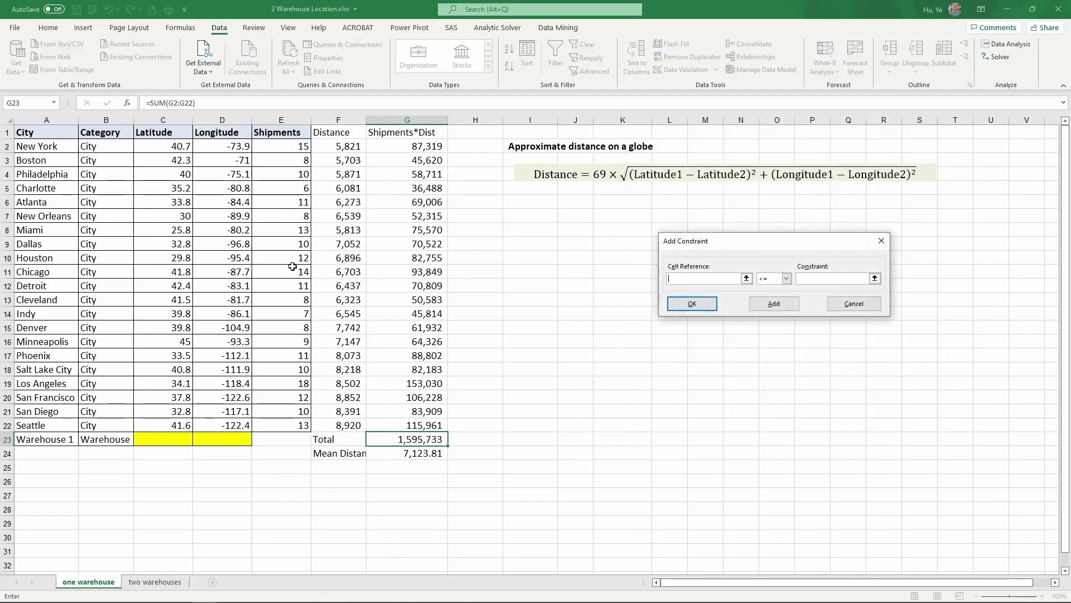
{"action": "left_click", "coordinate": [245, 438]}
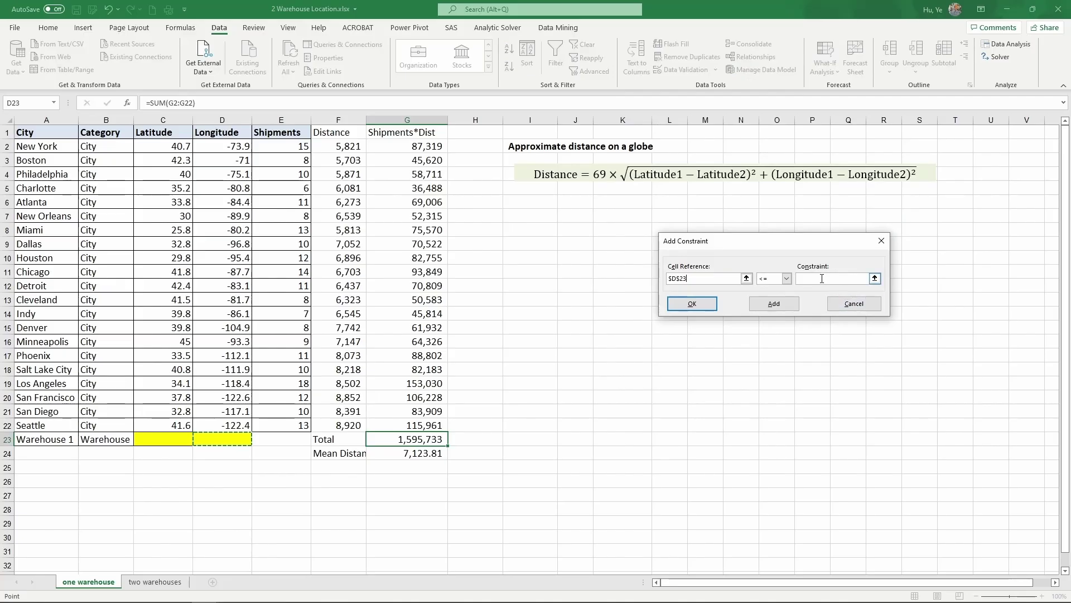
{"action": "left_click", "coordinate": [787, 278]}
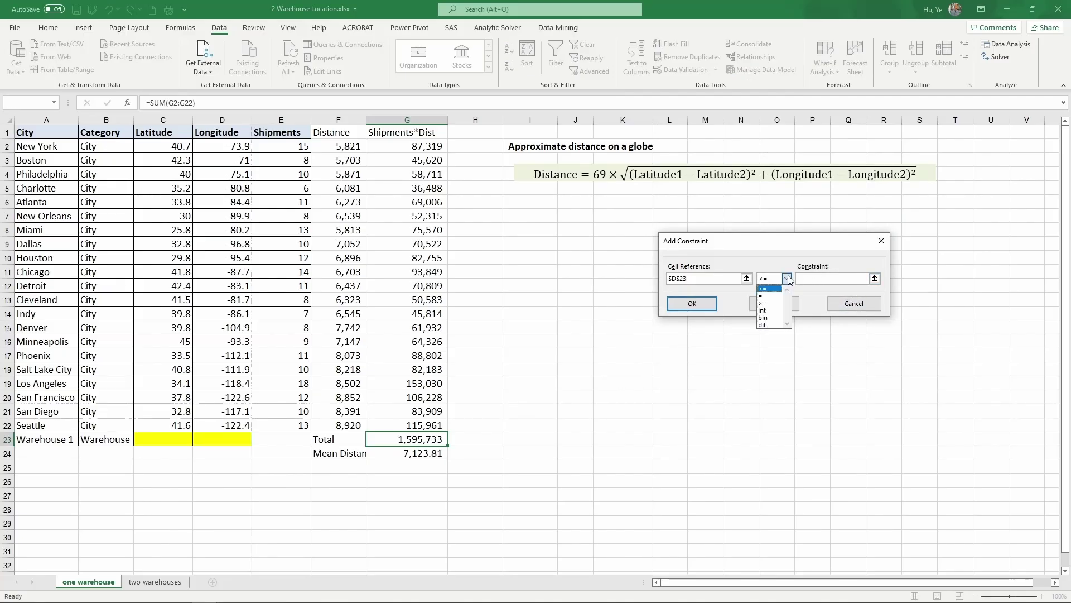
{"action": "left_click", "coordinate": [762, 302]}
{"action": "type", "text": "-"}
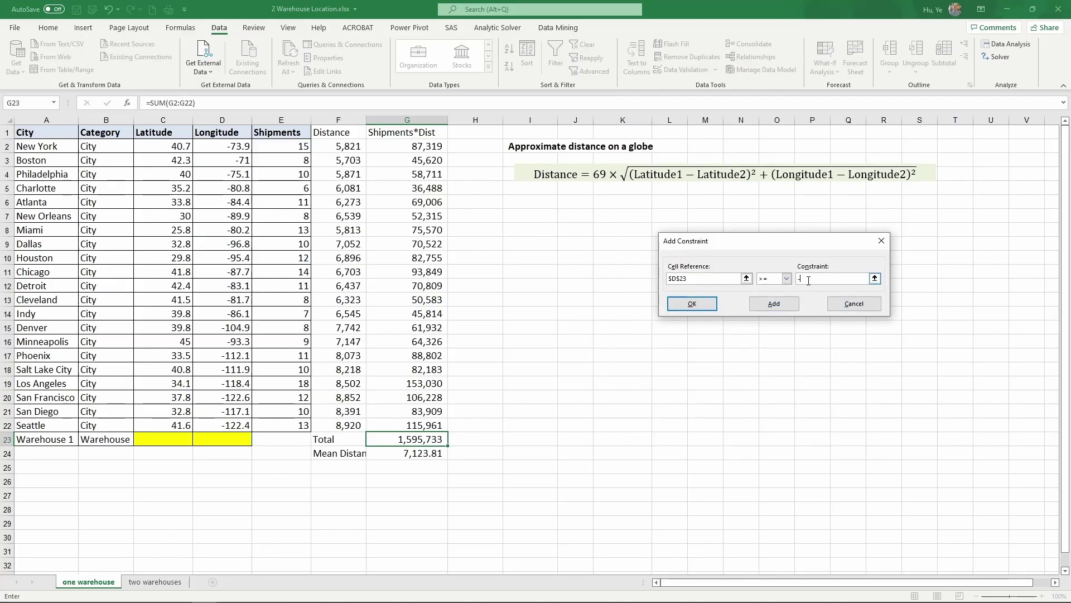
{"action": "type", "text": "150"}
{"action": "left_click", "coordinate": [700, 307]}
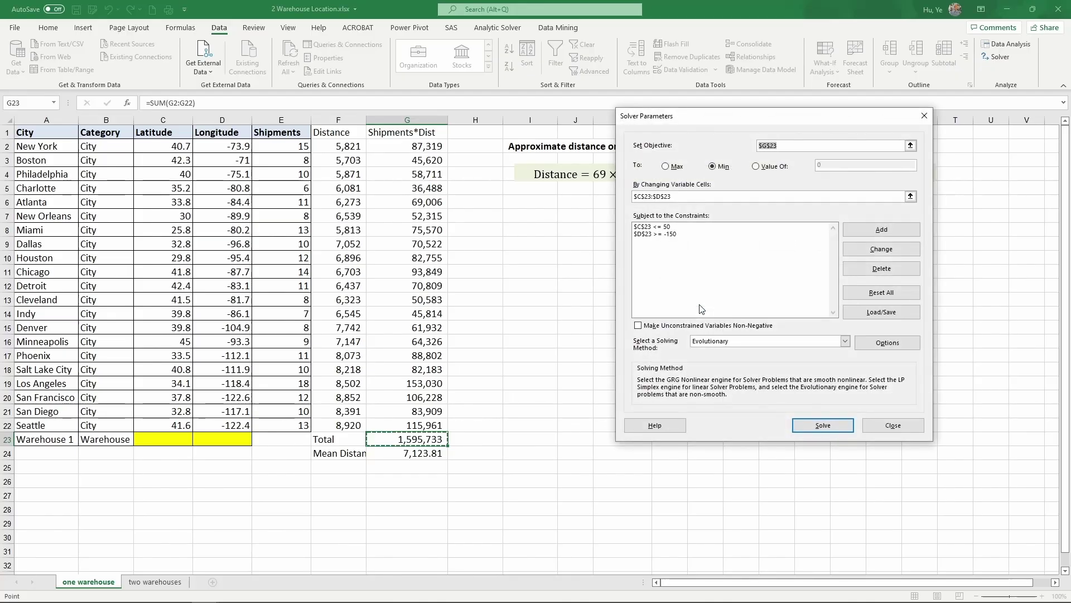
Step: Add Solver constraints $D$23 <= 0 and $C$23 >= 0
{"action": "left_click", "coordinate": [865, 232]}
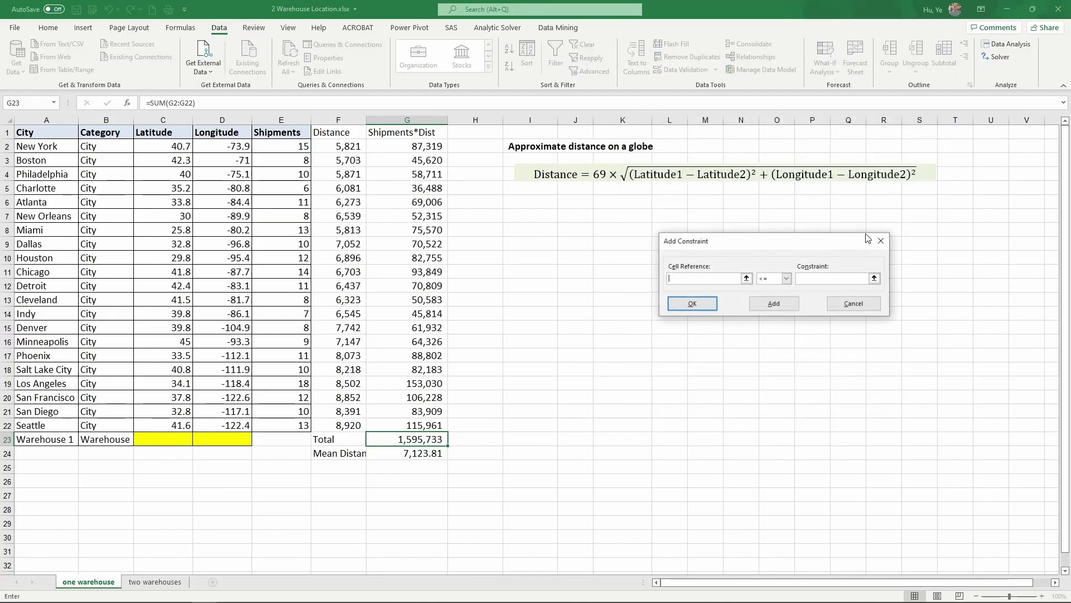
{"action": "left_click", "coordinate": [223, 441]}
{"action": "left_click", "coordinate": [803, 279]}
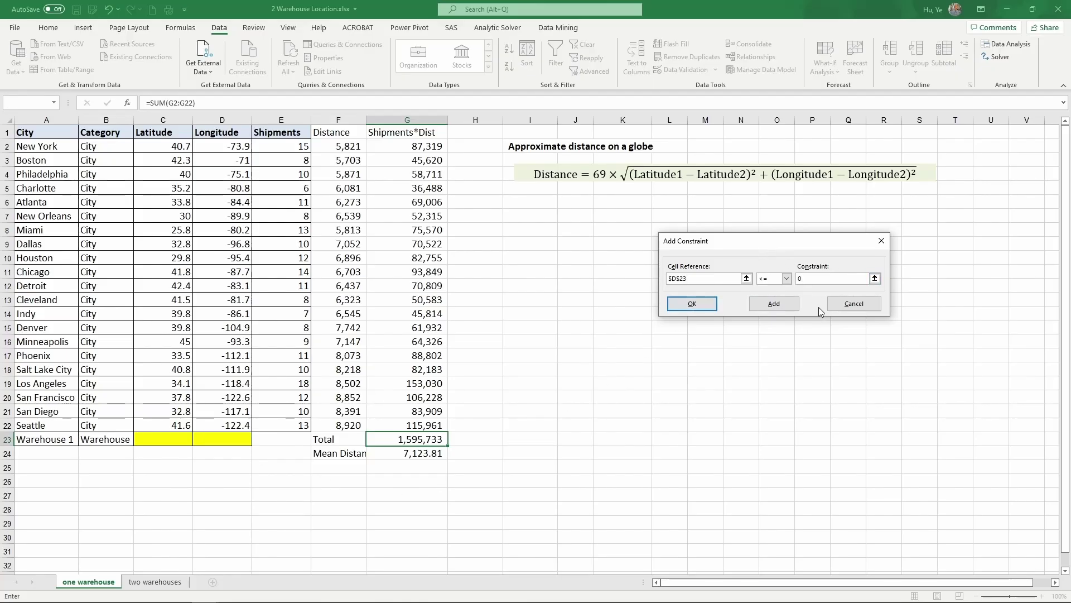
{"action": "left_click", "coordinate": [690, 304]}
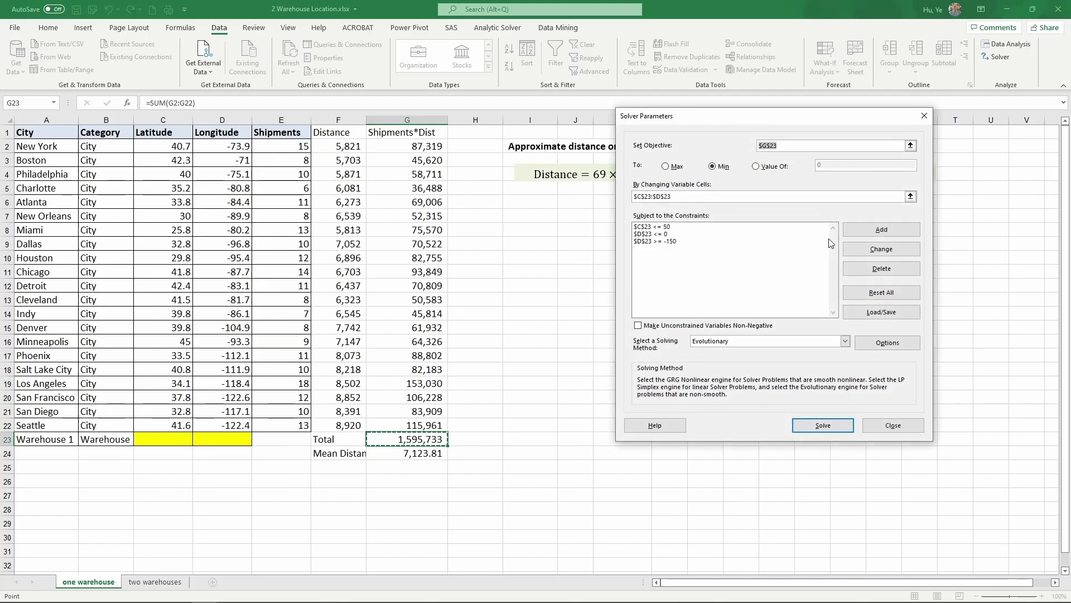
{"action": "left_click", "coordinate": [853, 231]}
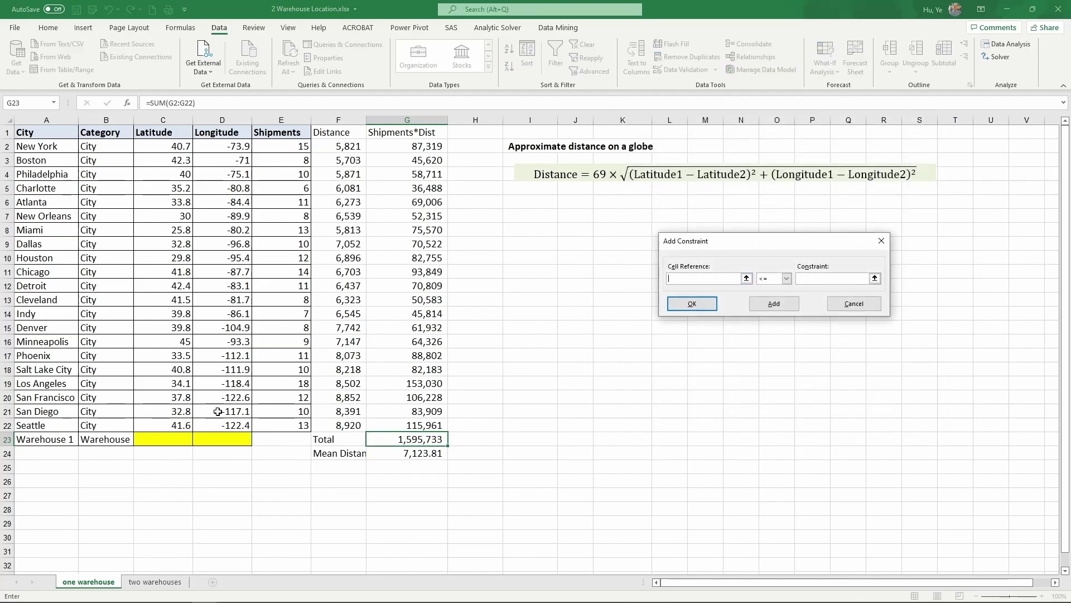
{"action": "left_click", "coordinate": [170, 436]}
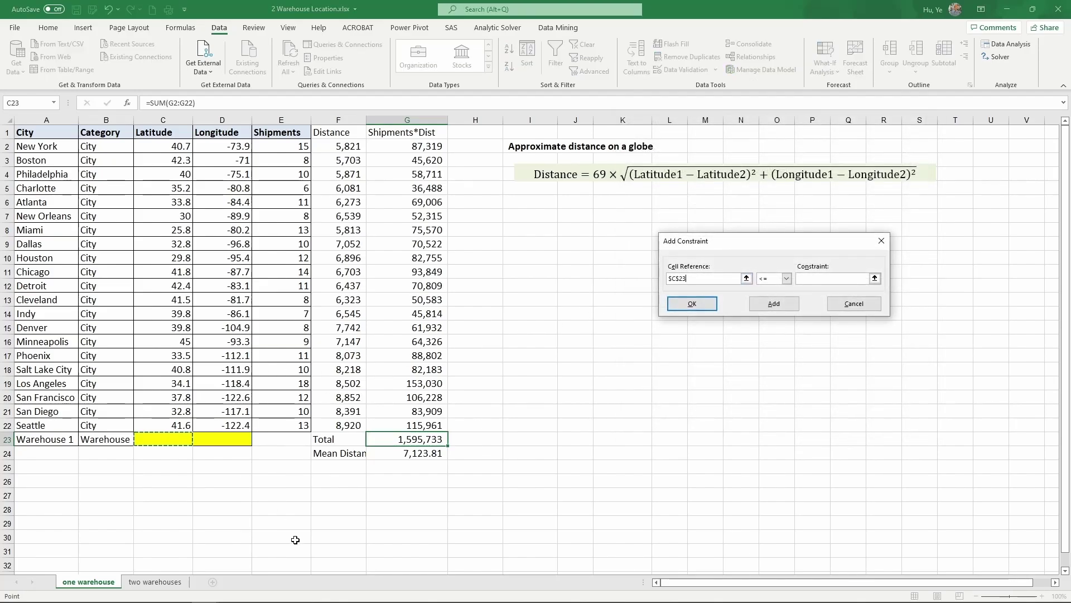
{"action": "left_click", "coordinate": [787, 278]}
{"action": "left_click", "coordinate": [762, 302]}
{"action": "left_click", "coordinate": [805, 279]}
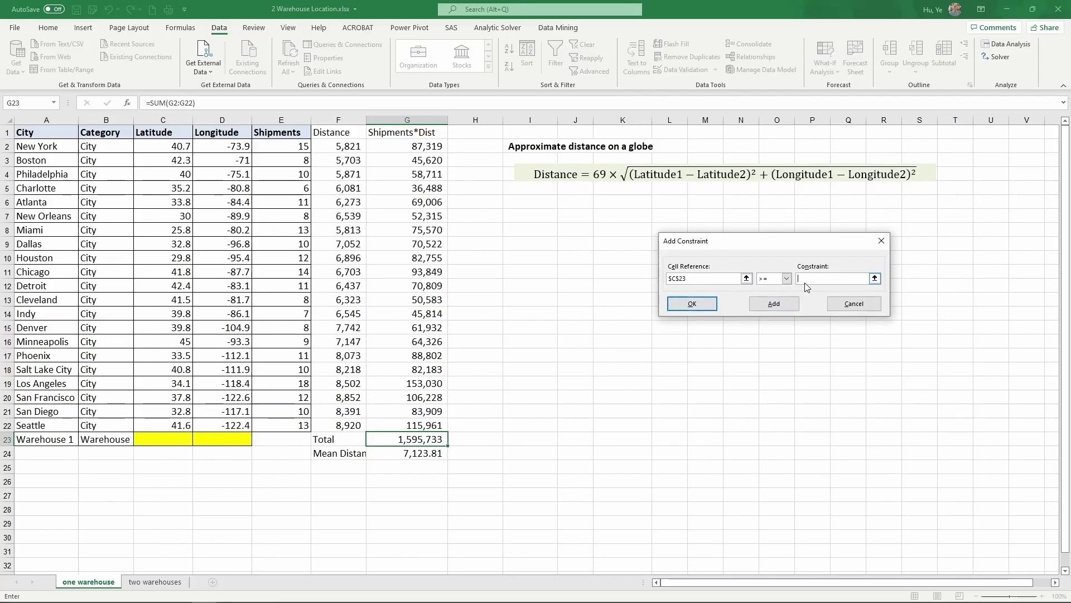
{"action": "type", "text": "0"}
{"action": "left_click", "coordinate": [700, 304]}
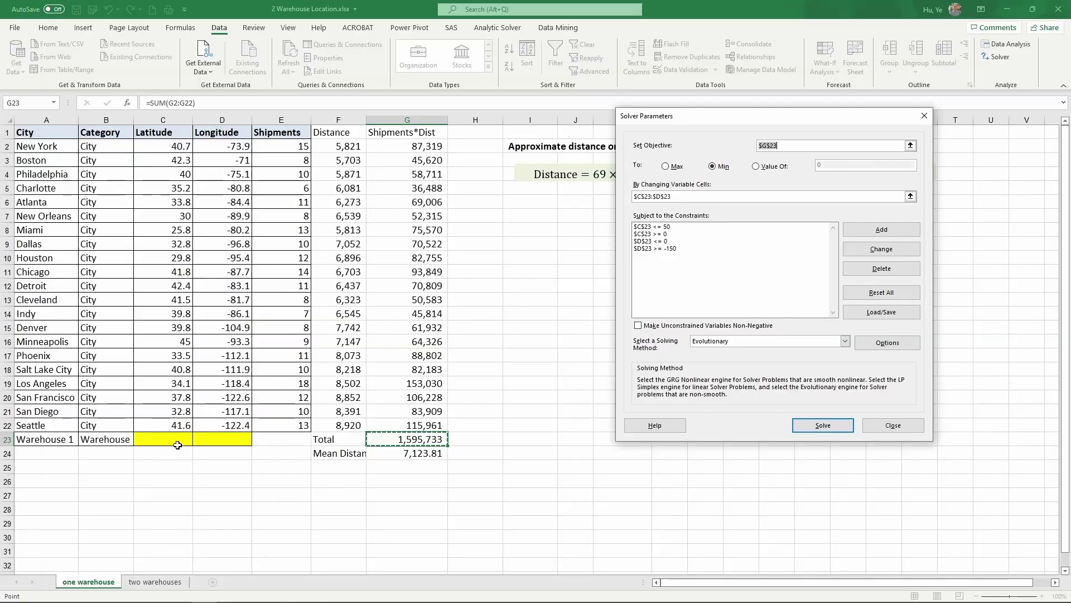
Step: Choose the GRG Nonlinear solving method and enable Use Multistart in its options
{"action": "left_click", "coordinate": [845, 341]}
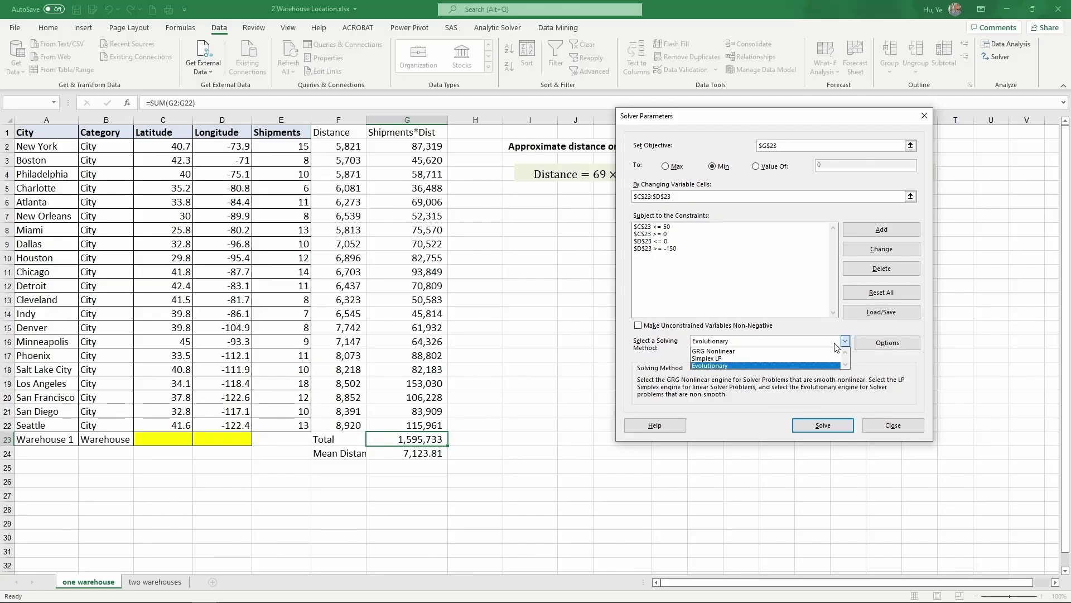
{"action": "left_click", "coordinate": [790, 351]}
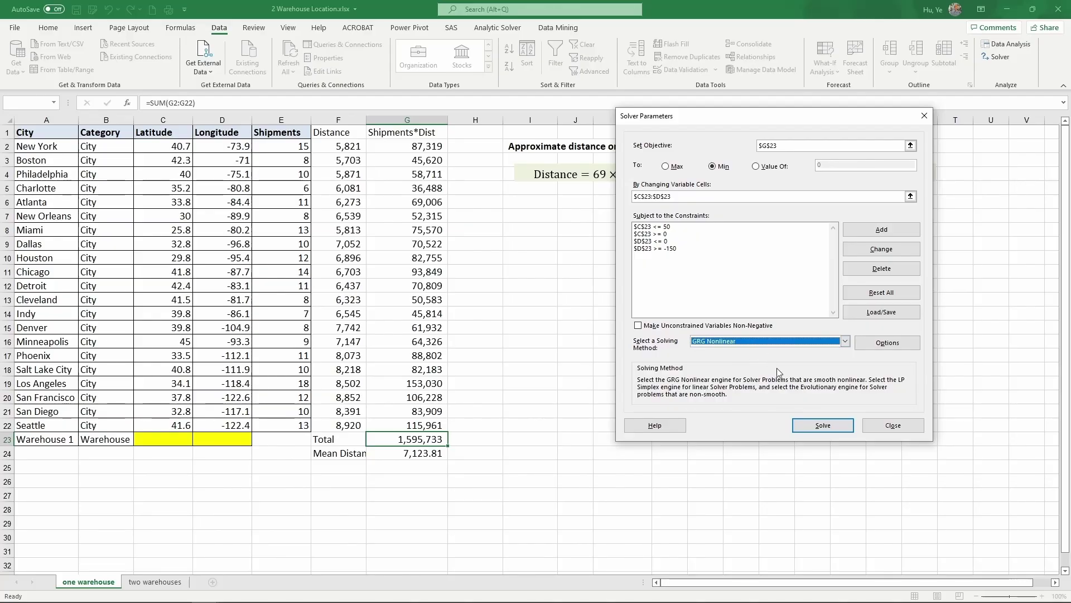
{"action": "key", "text": "Escape"}
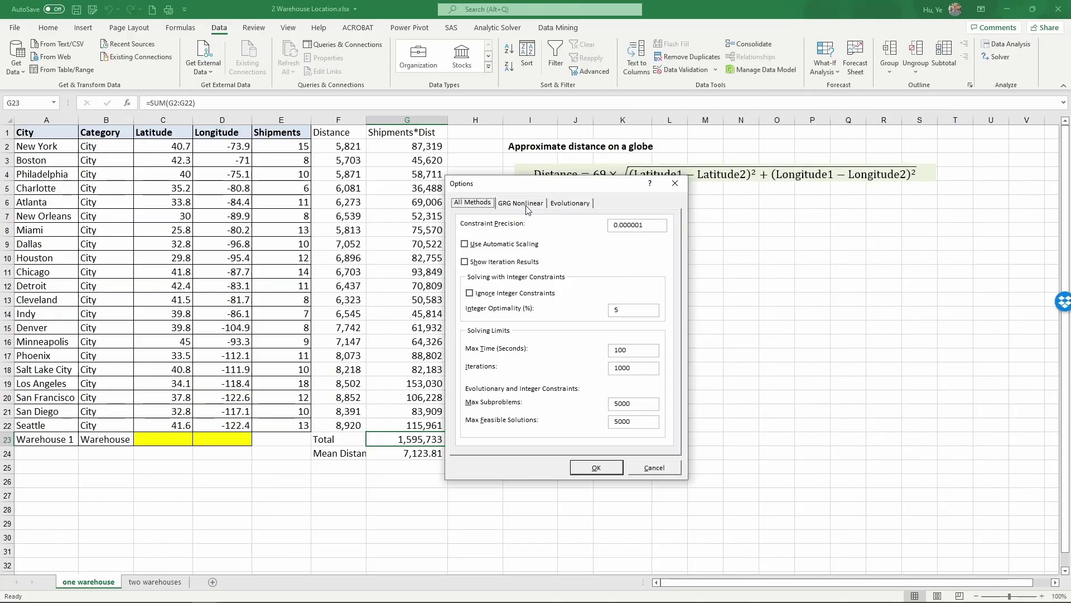
{"action": "left_click", "coordinate": [525, 204]}
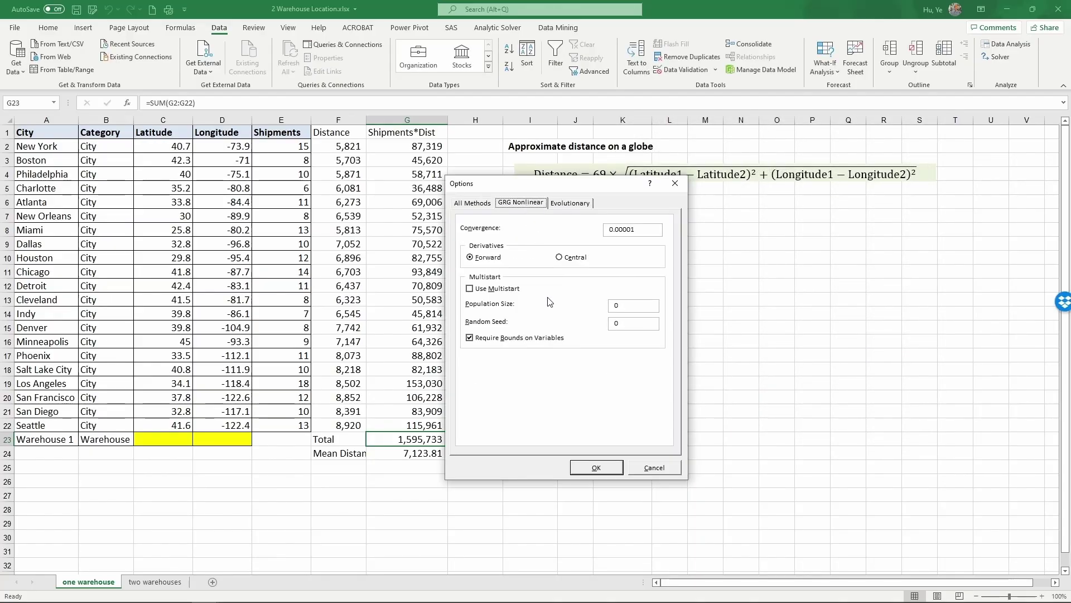
{"action": "left_click", "coordinate": [470, 289]}
{"action": "left_click", "coordinate": [586, 468]}
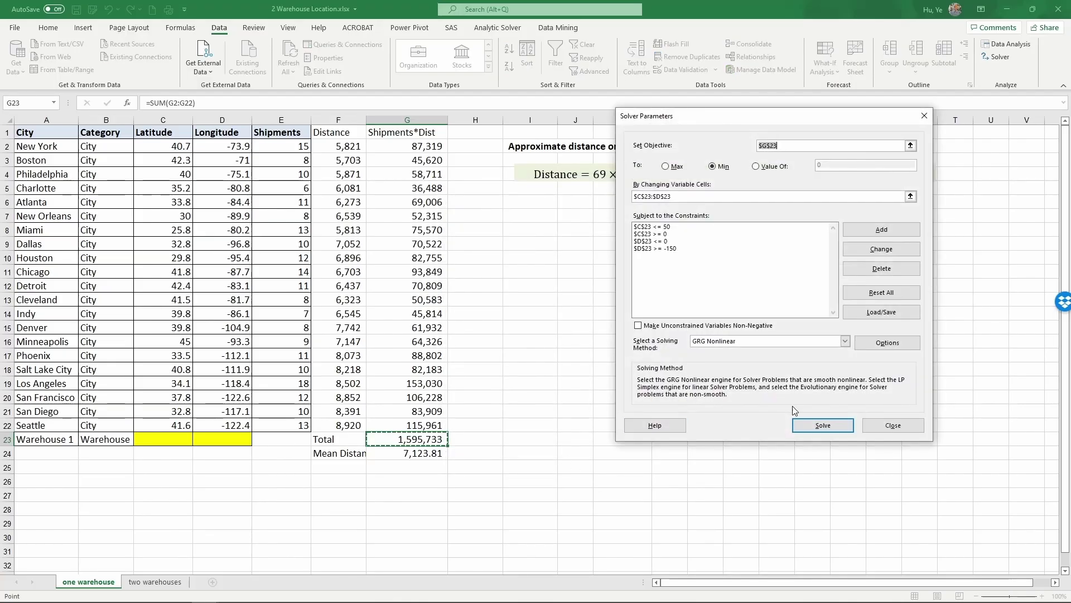
Step: Solve and keep the result: warehouse at 36.81, -92.48, mean distance 1,125.83
{"action": "left_click", "coordinate": [810, 427]}
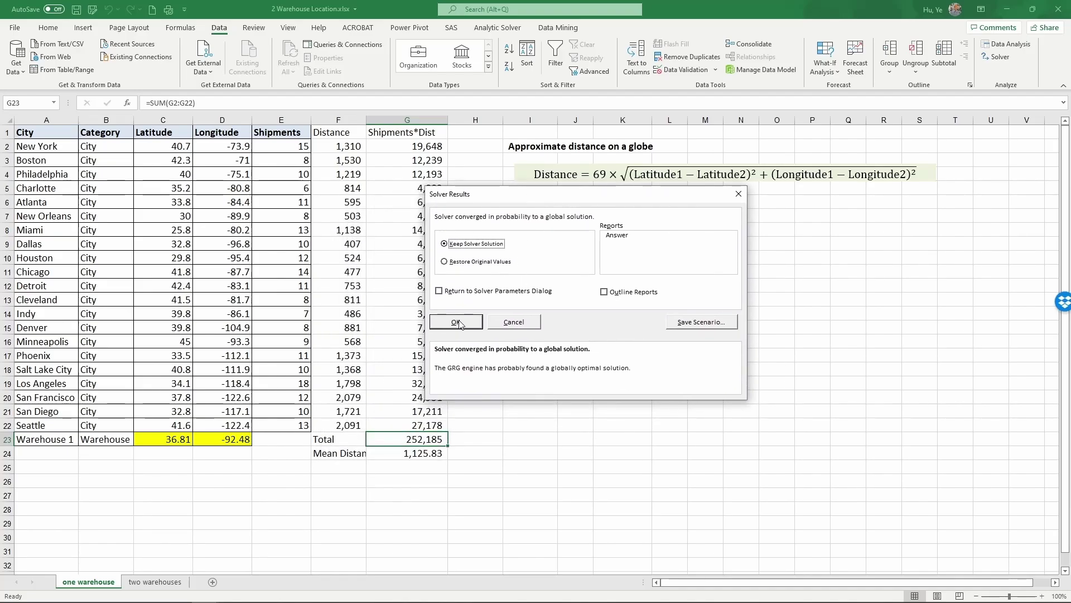
{"action": "left_click", "coordinate": [462, 322]}
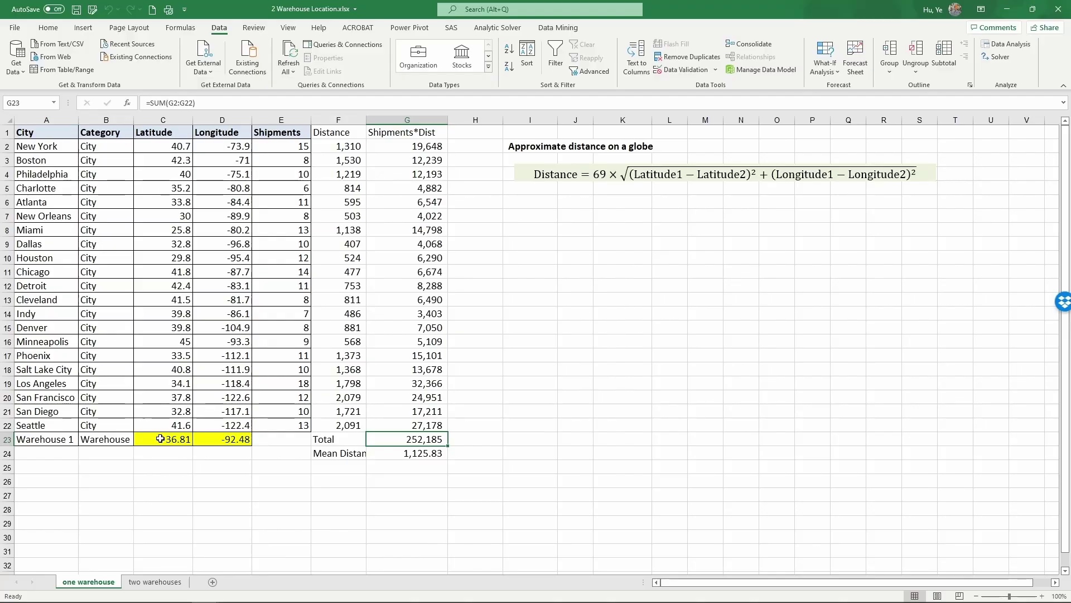
{"action": "left_click_drag", "start_coordinate": [160, 438], "coordinate": [202, 439]}
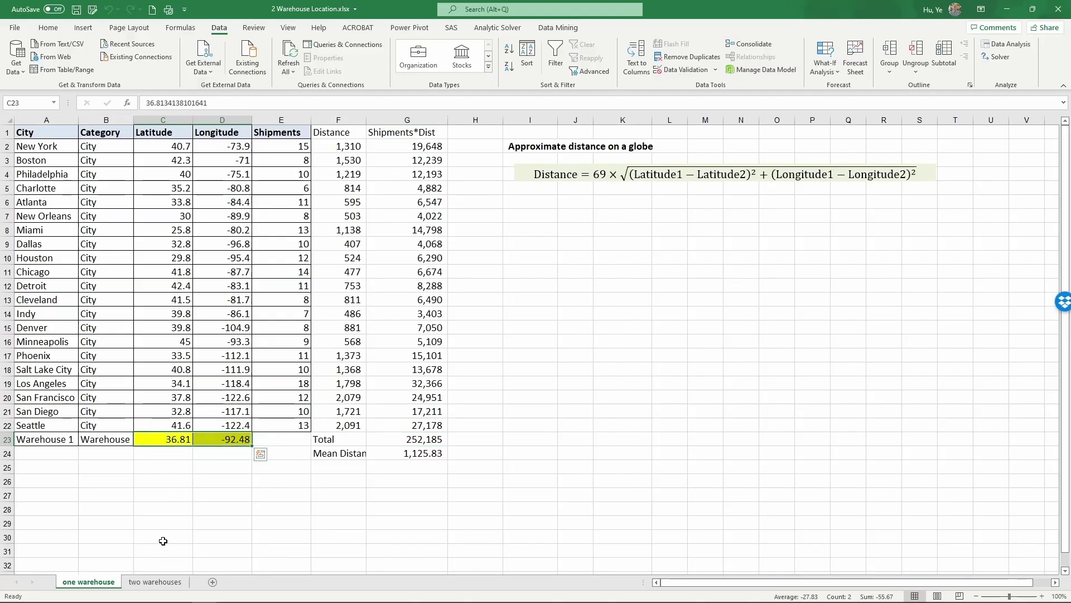
{"action": "left_click", "coordinate": [417, 455]}
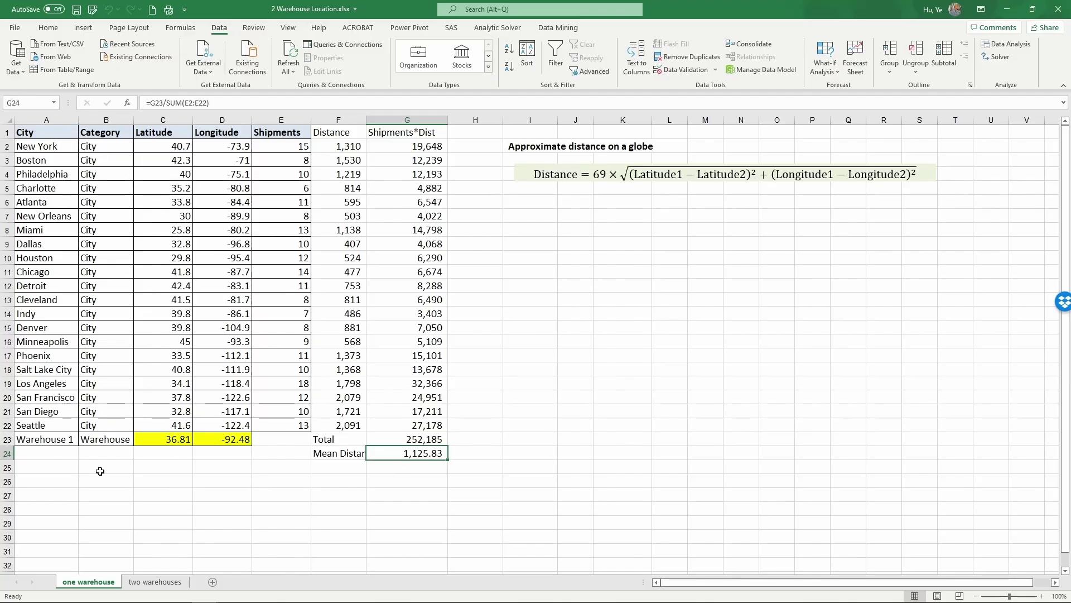
Step: Copy the warehouse coordinates in C23:D23 and switch to Google Maps in the browser
{"action": "left_click", "coordinate": [156, 473]}
{"action": "left_click_drag", "start_coordinate": [164, 443], "coordinate": [208, 441]}
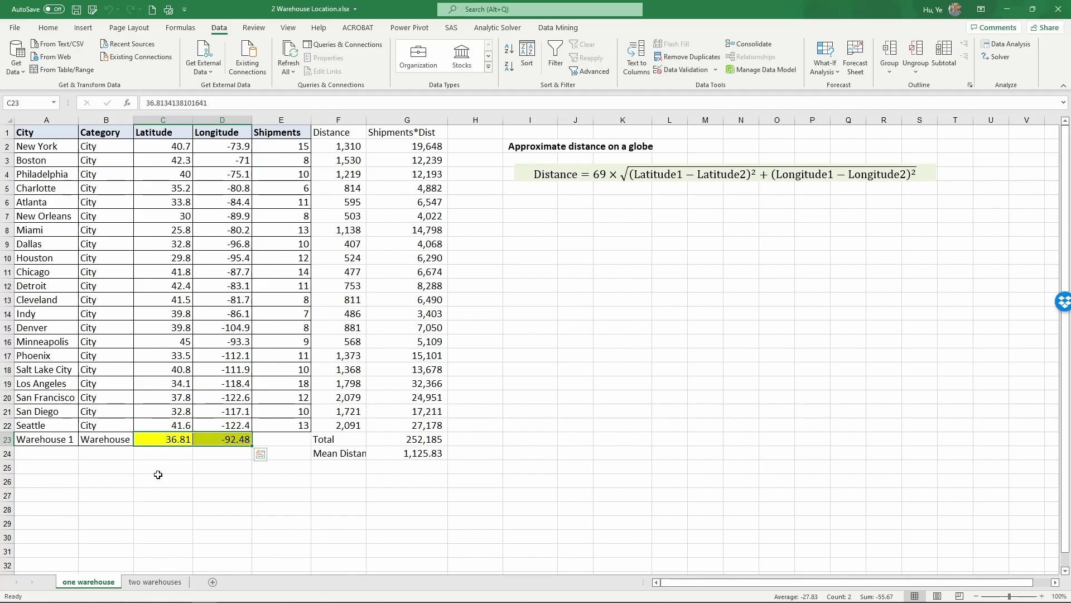
{"action": "left_click", "coordinate": [175, 438]}
{"action": "left_click_drag", "start_coordinate": [175, 438], "coordinate": [203, 439]}
{"action": "key", "text": "ctrl+c"}
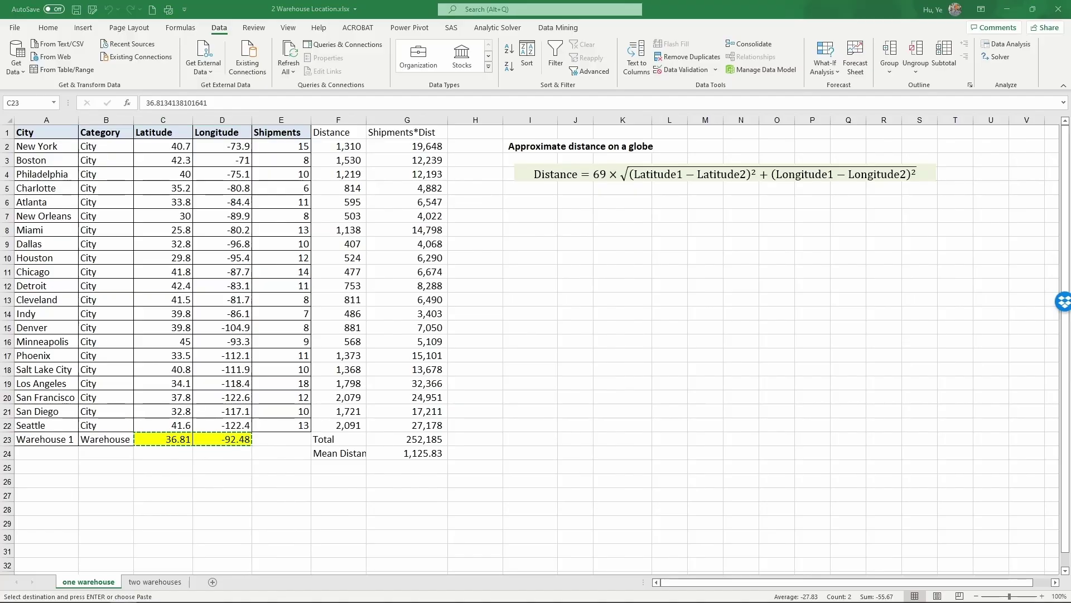
{"action": "key", "text": "alt+Tab"}
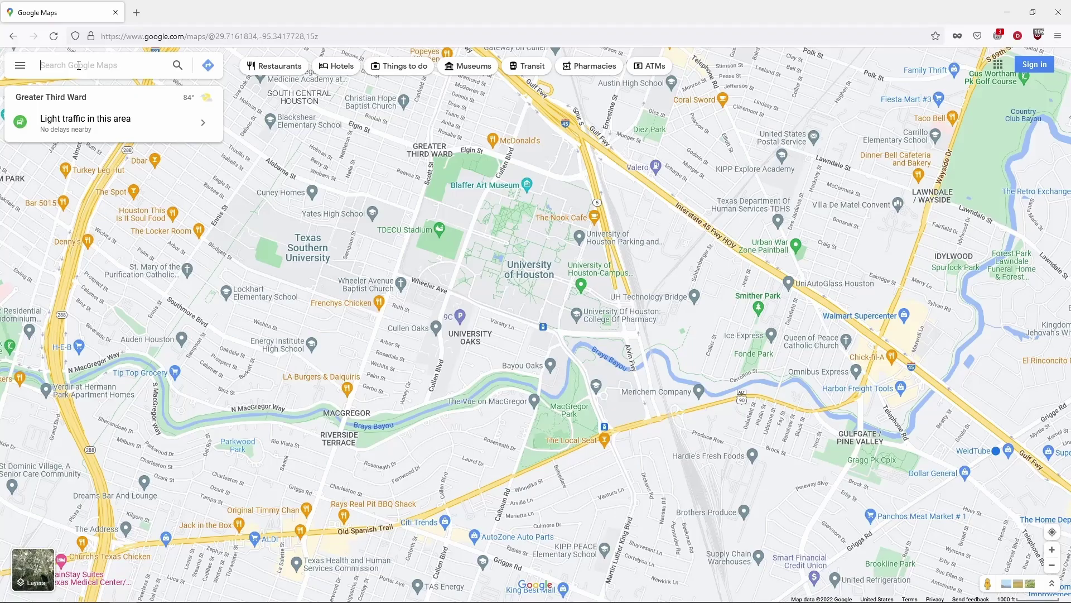
Step: Search Google Maps for the pasted coordinates and zoom to confirm the spot is in Missouri
{"action": "key", "text": "ctrl+v"}
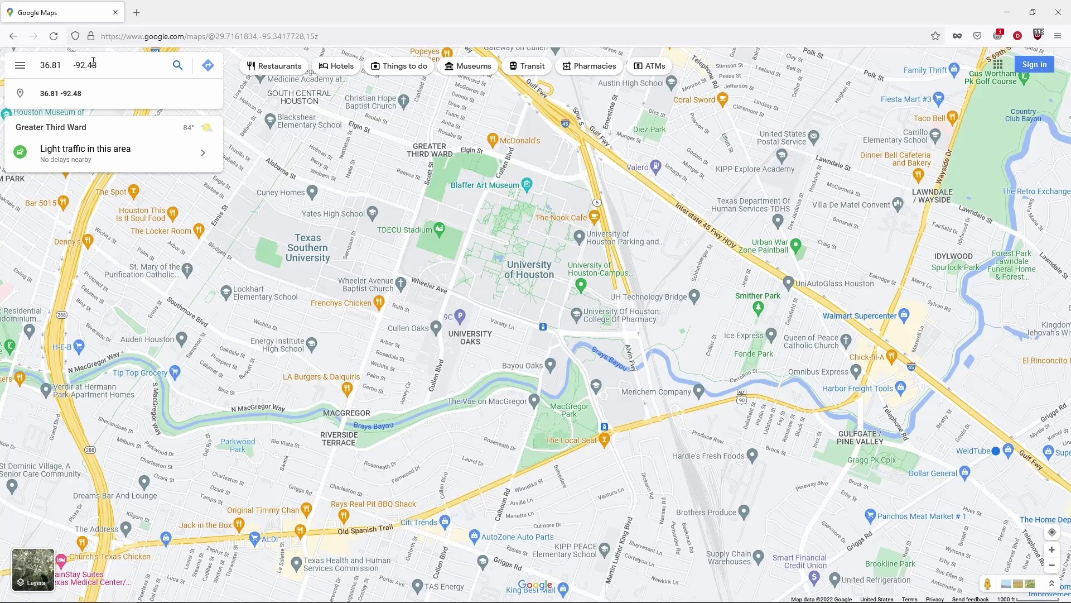
{"action": "key", "text": "Return"}
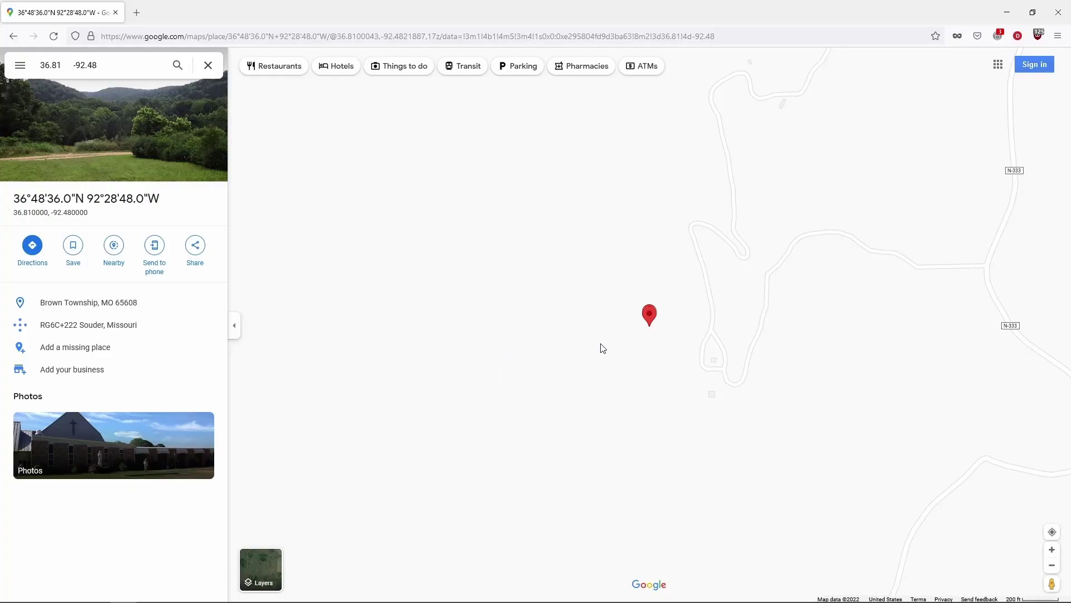
{"action": "scroll", "coordinate": [631, 330], "scroll_direction": "down", "scroll_amount": 1}
{"action": "scroll", "coordinate": [630, 331], "scroll_direction": "down", "scroll_amount": 5}
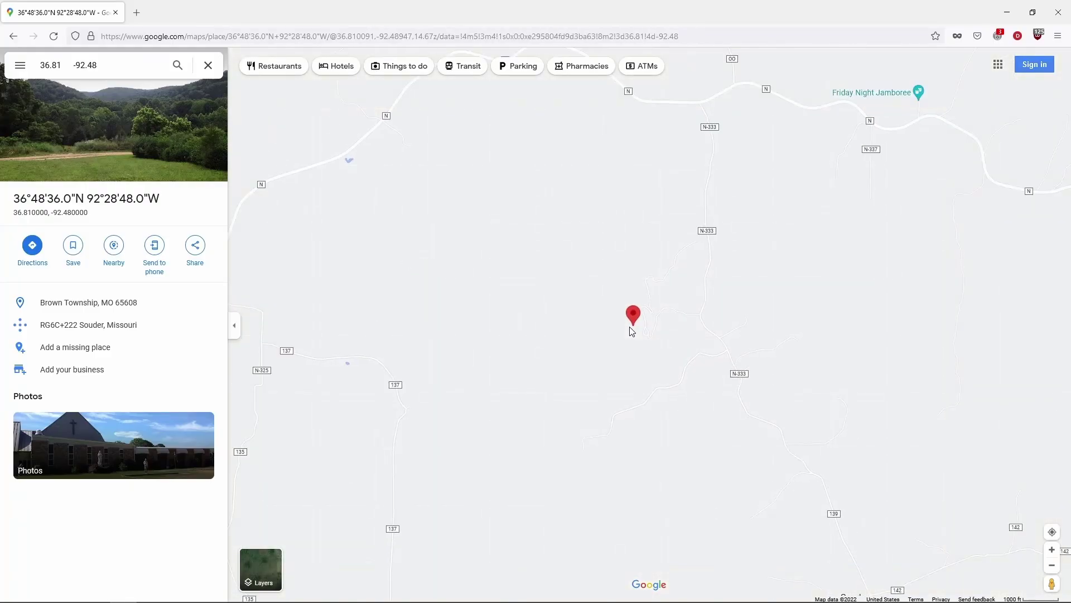
{"action": "scroll", "coordinate": [630, 330], "scroll_direction": "down", "scroll_amount": 10}
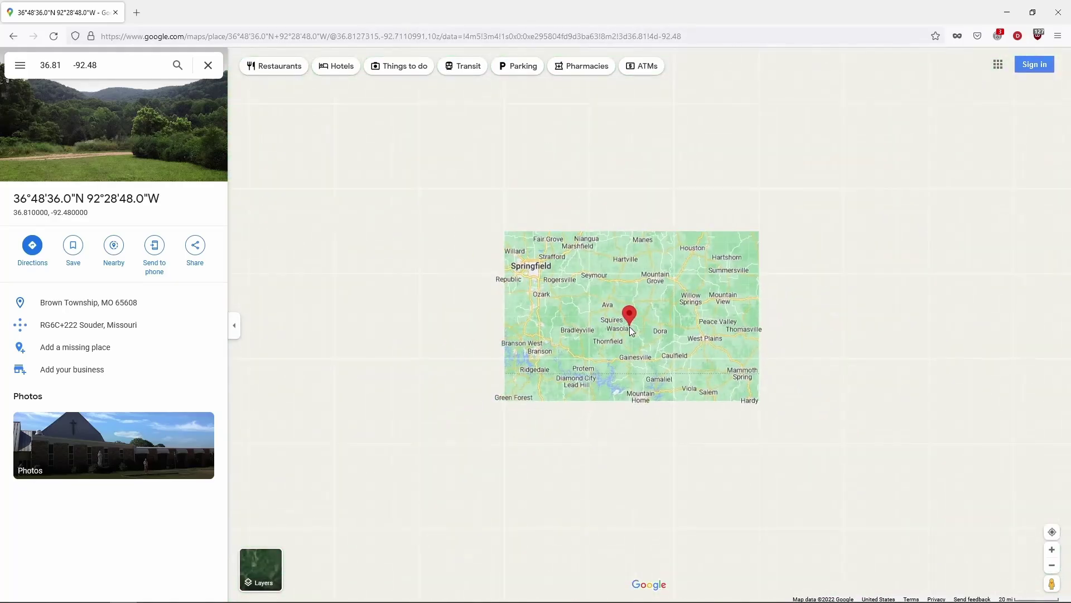
{"action": "scroll", "coordinate": [630, 331], "scroll_direction": "down", "scroll_amount": 4}
{"action": "scroll", "coordinate": [631, 330], "scroll_direction": "down", "scroll_amount": 6}
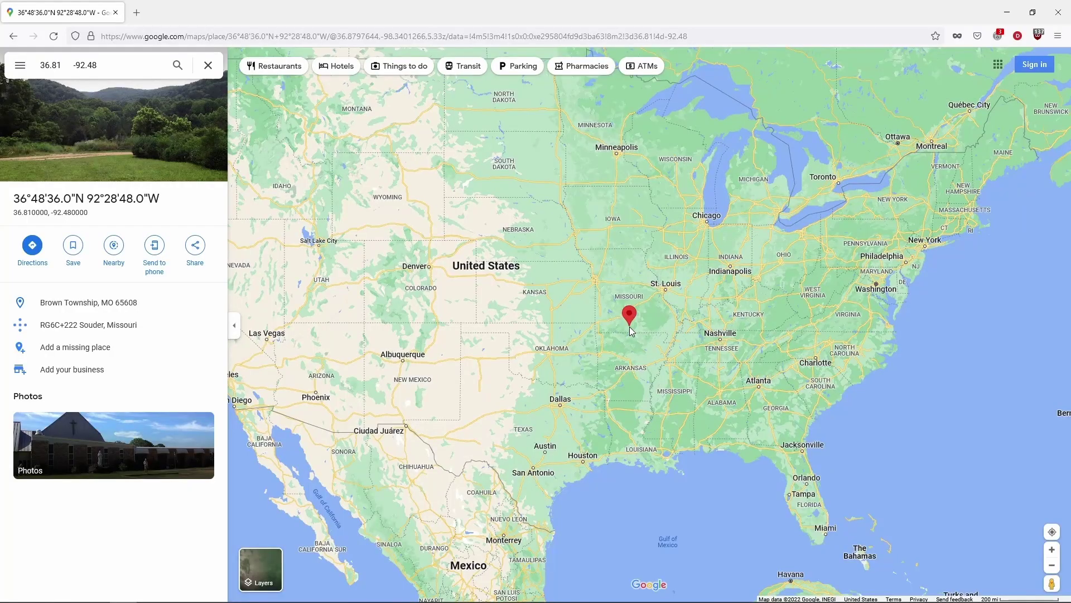
{"action": "scroll", "coordinate": [631, 329], "scroll_direction": "down", "scroll_amount": 2}
{"action": "scroll", "coordinate": [629, 326], "scroll_direction": "up", "scroll_amount": 1}
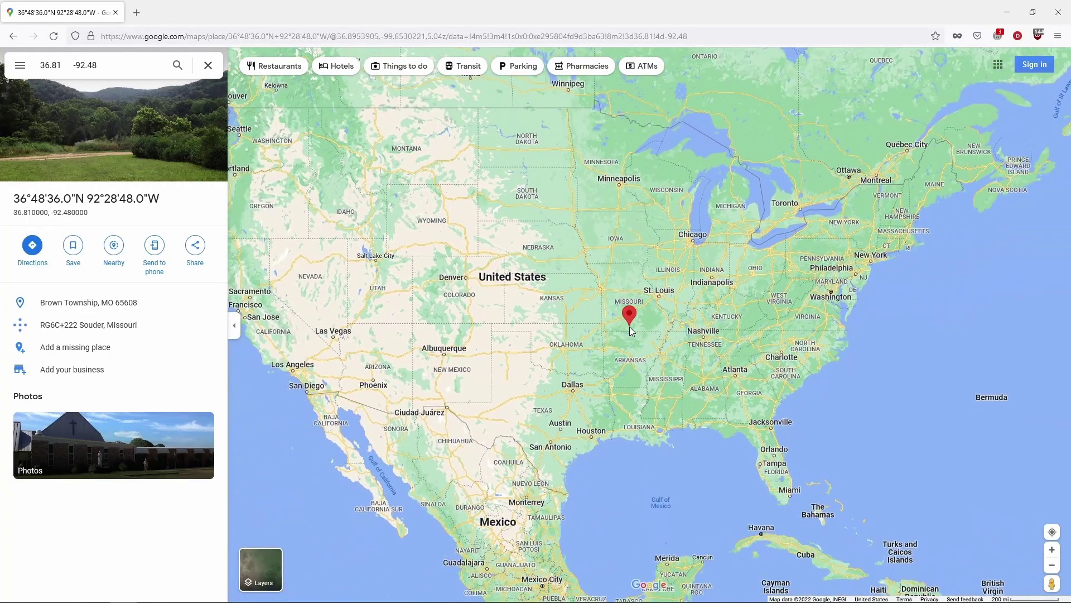
{"action": "scroll", "coordinate": [632, 331], "scroll_direction": "up", "scroll_amount": 3}
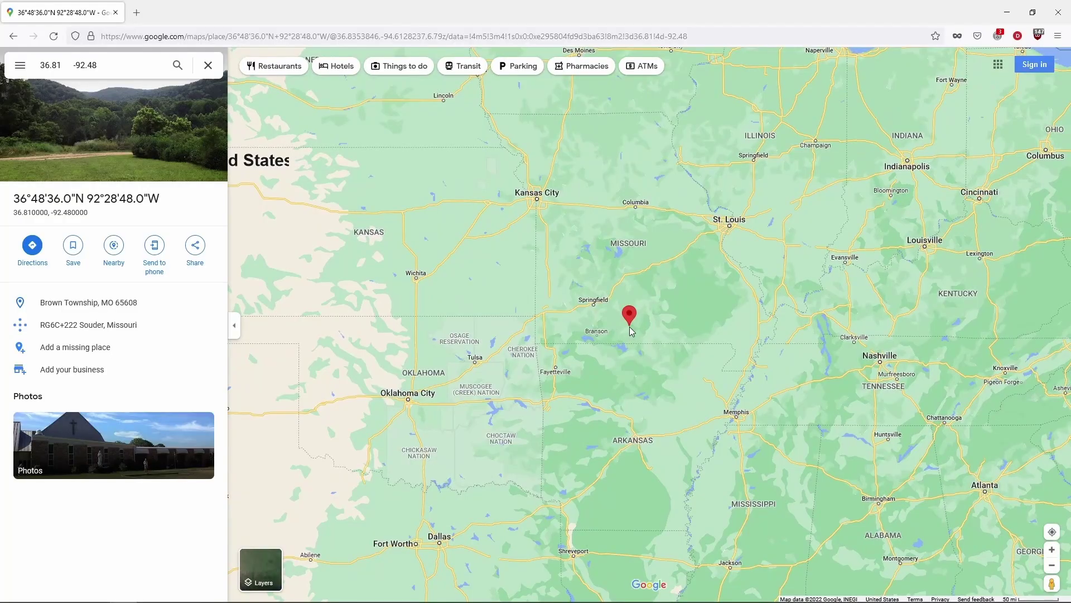
{"action": "scroll", "coordinate": [631, 331], "scroll_direction": "down", "scroll_amount": 3}
{"action": "scroll", "coordinate": [631, 331], "scroll_direction": "down", "scroll_amount": 1}
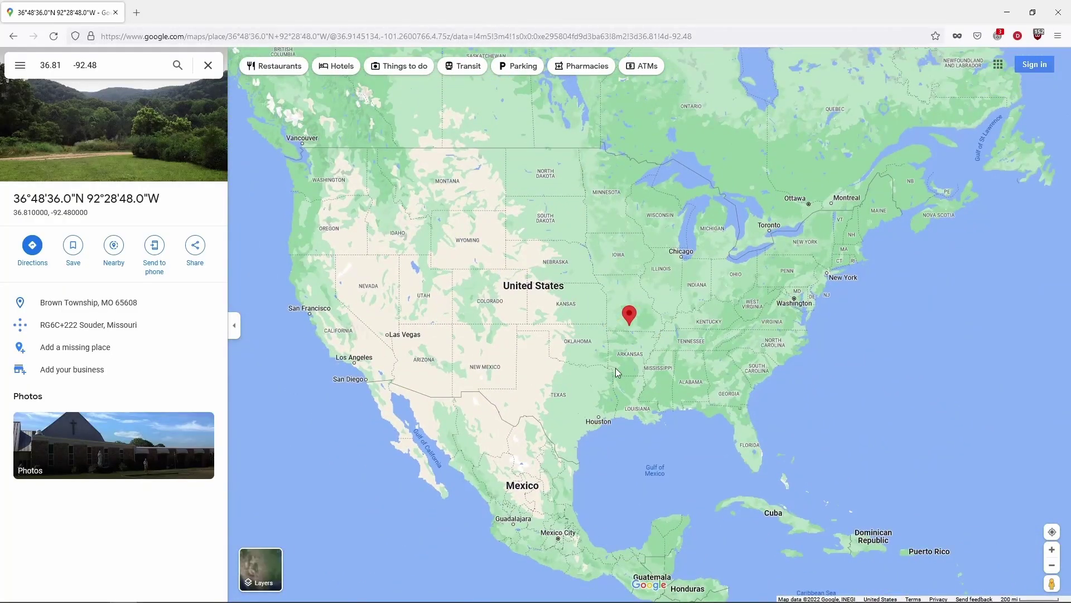
{"action": "scroll", "coordinate": [615, 367], "scroll_direction": "up", "scroll_amount": 2}
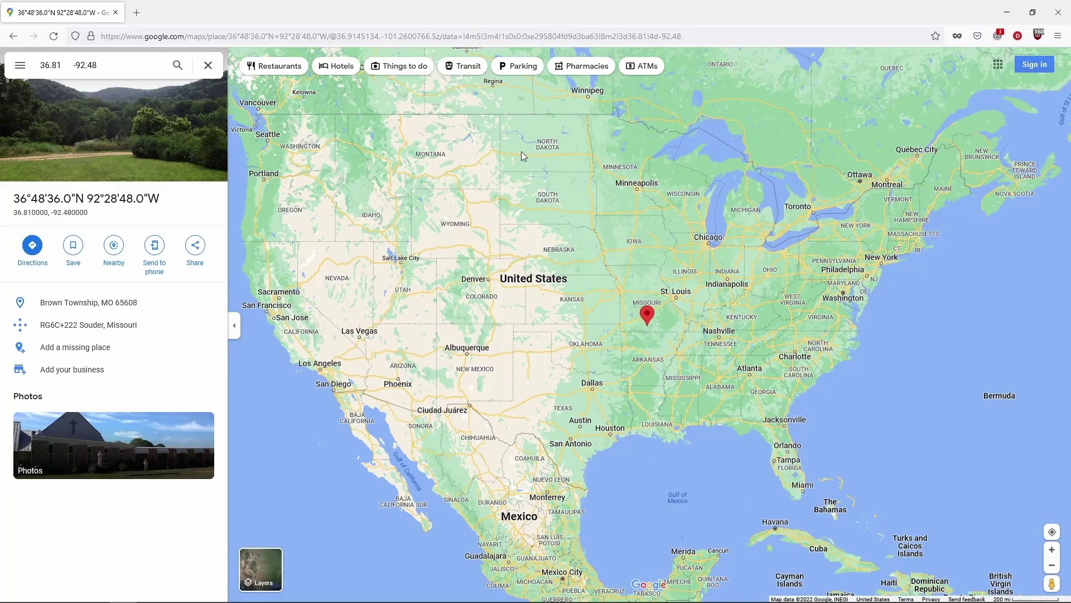
Step: Return to Excel, clear the copy marquee, and open the 'two warehouses' sheet
{"action": "key", "text": "alt+Tab"}
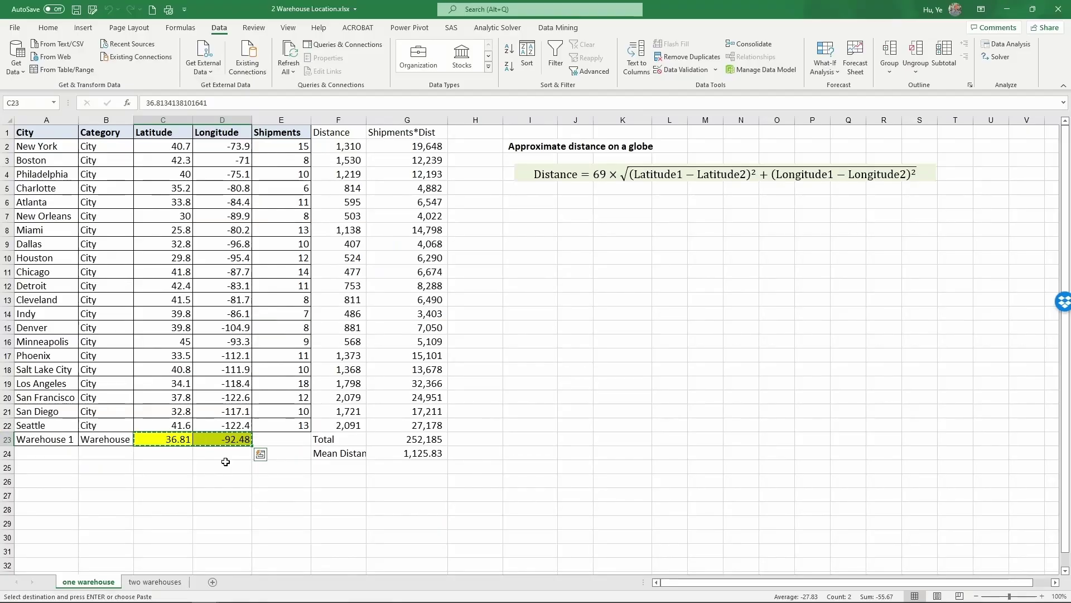
{"action": "key", "text": "Escape"}
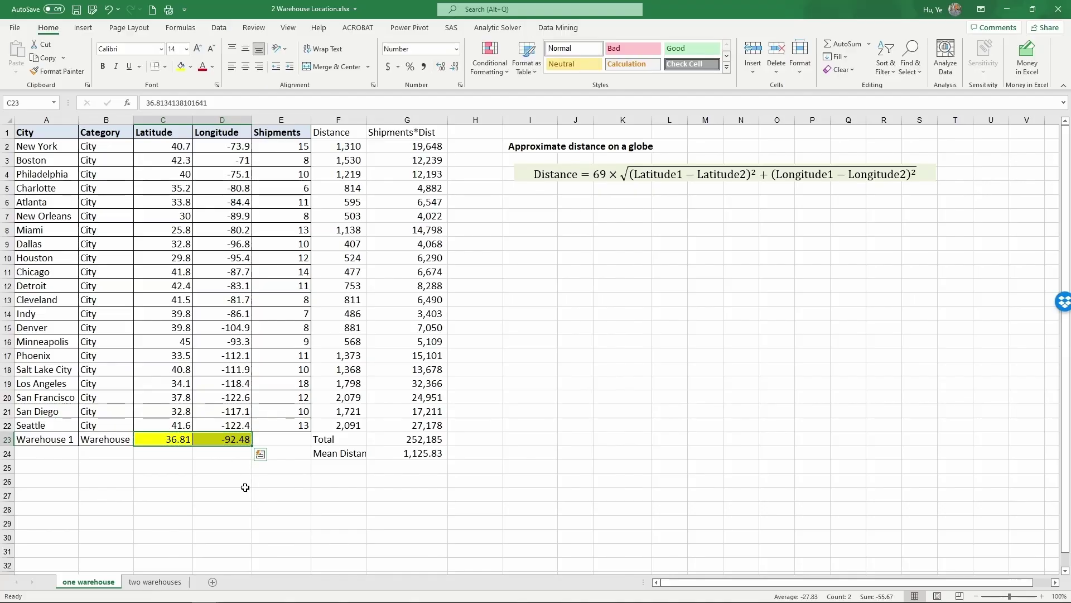
{"action": "left_click", "coordinate": [155, 582]}
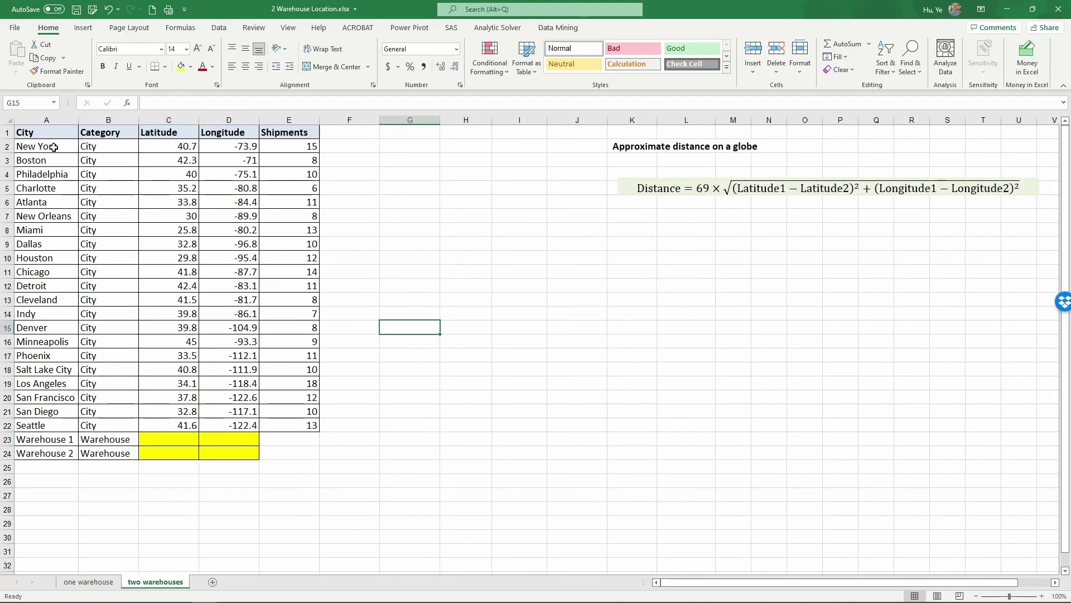
{"action": "left_click_drag", "start_coordinate": [56, 146], "coordinate": [59, 427]}
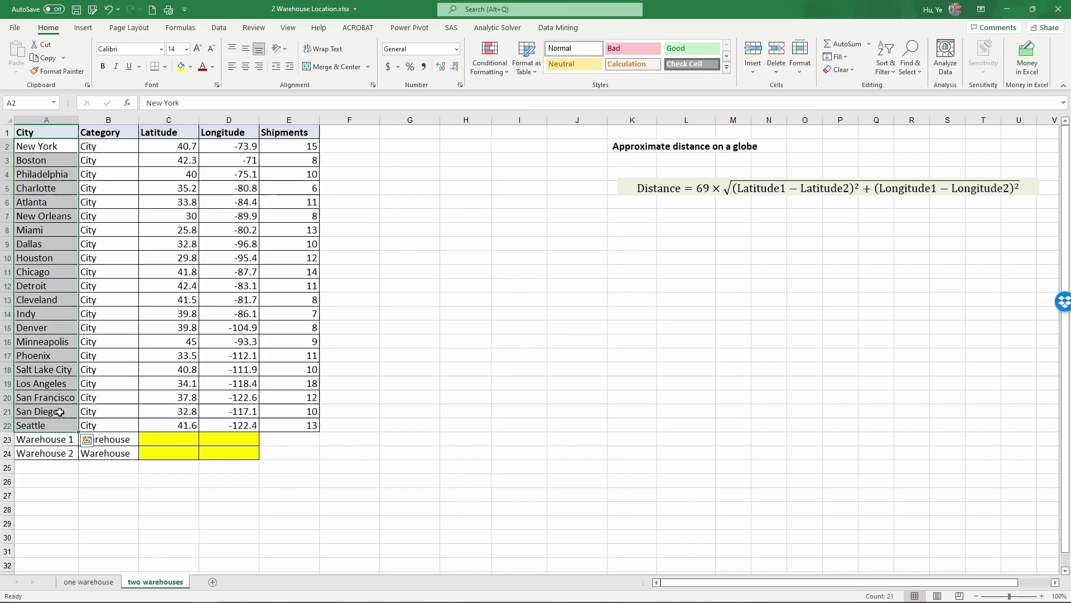
{"action": "left_click", "coordinate": [169, 136]}
{"action": "left_click", "coordinate": [225, 133]}
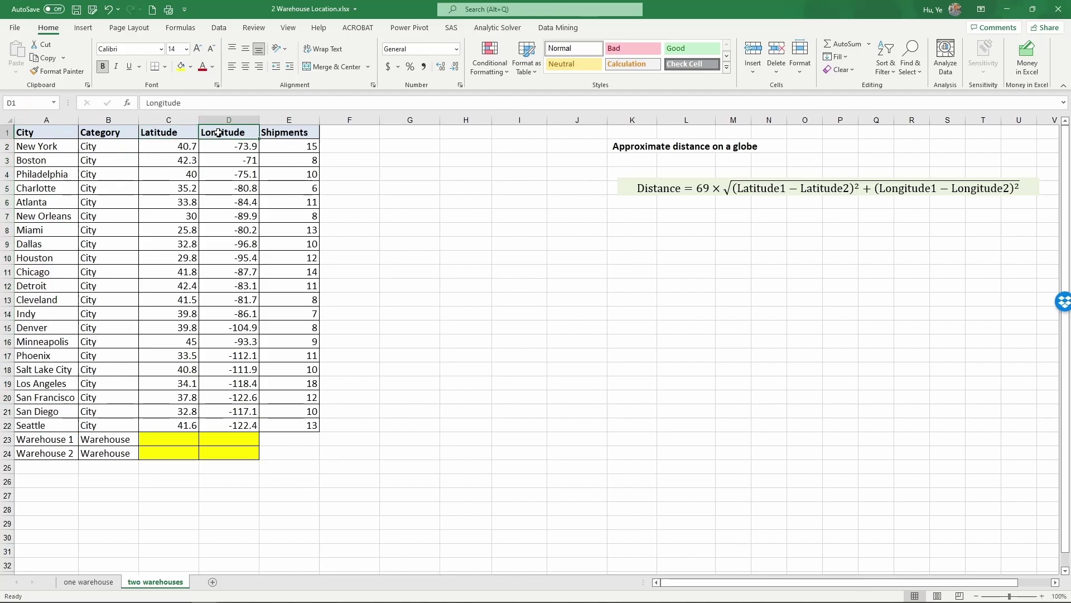
{"action": "left_click", "coordinate": [307, 132]}
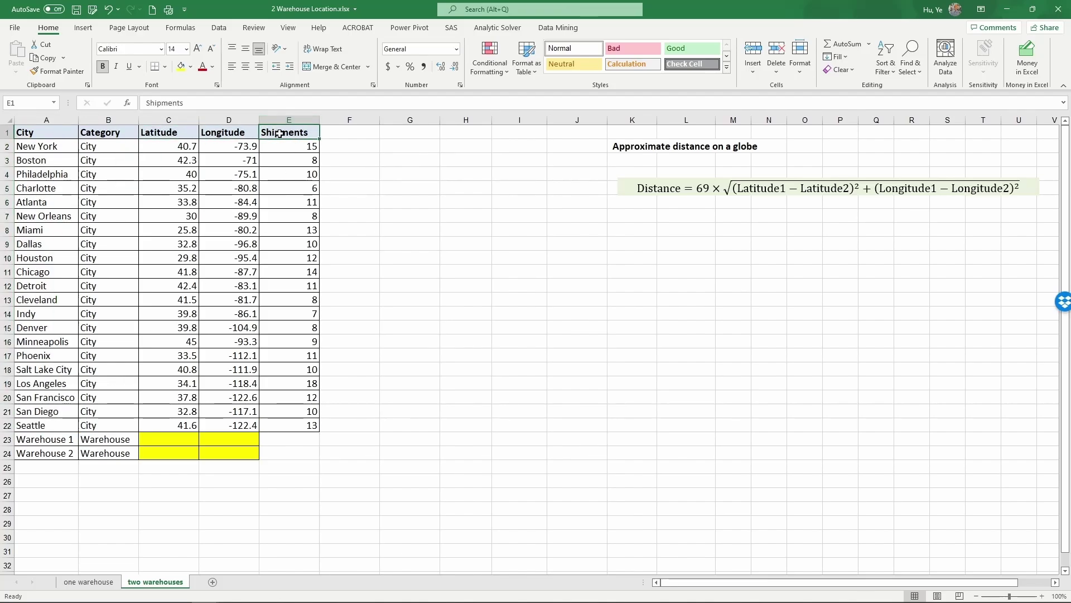
{"action": "left_click", "coordinate": [338, 134]}
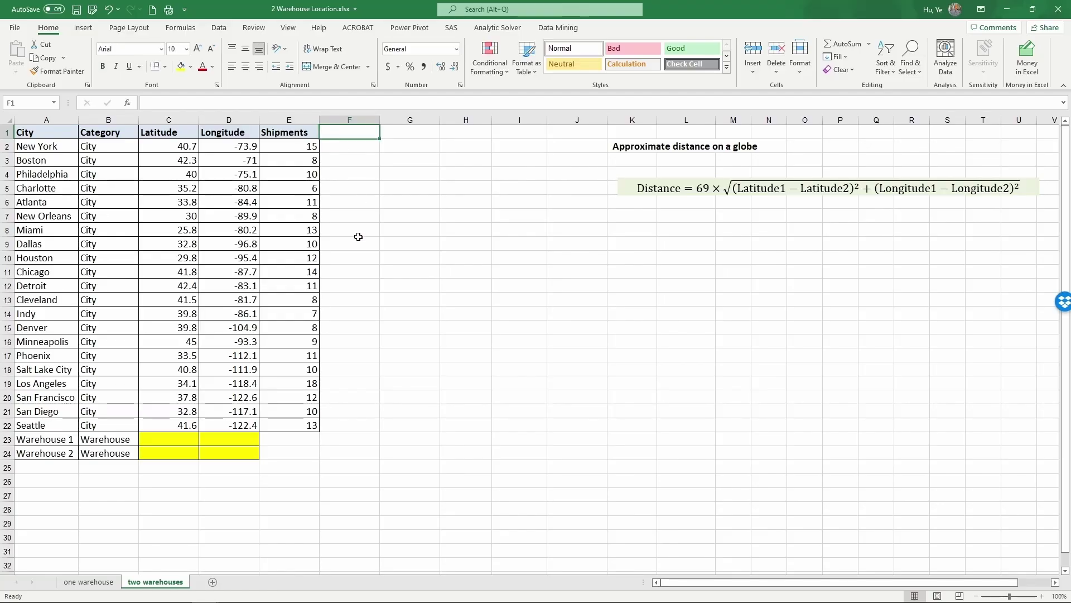
Step: Enter the column headings Distance1 in F1 and Distance2 in G1
{"action": "type", "text": "Disan"}
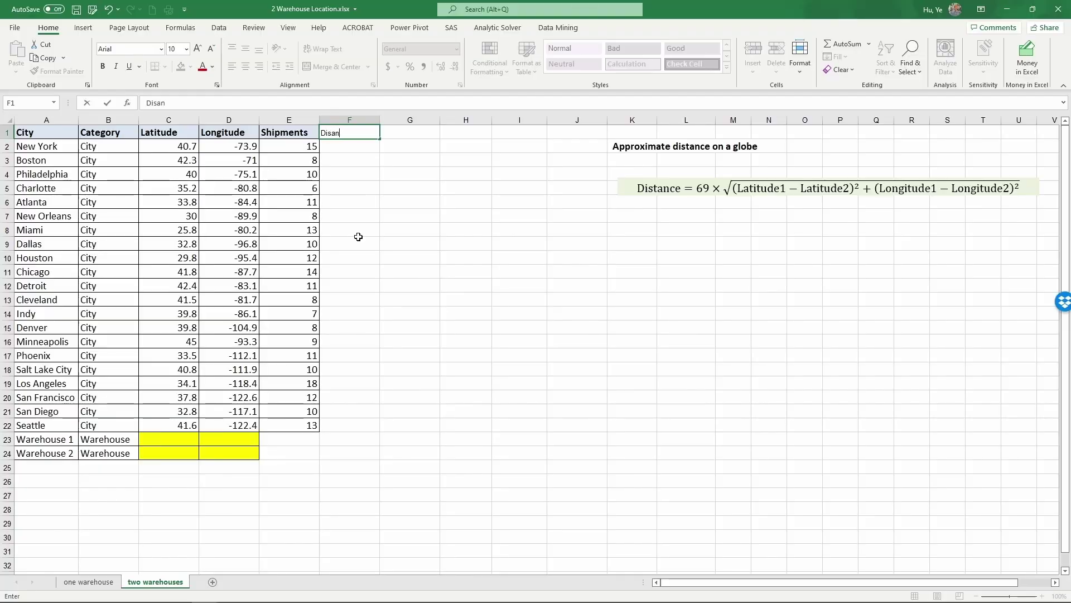
{"action": "key", "text": "BackSpace"}
{"action": "key", "text": "BackSpace"}
{"action": "type", "text": "tance1"}
{"action": "key", "text": "Tab"}
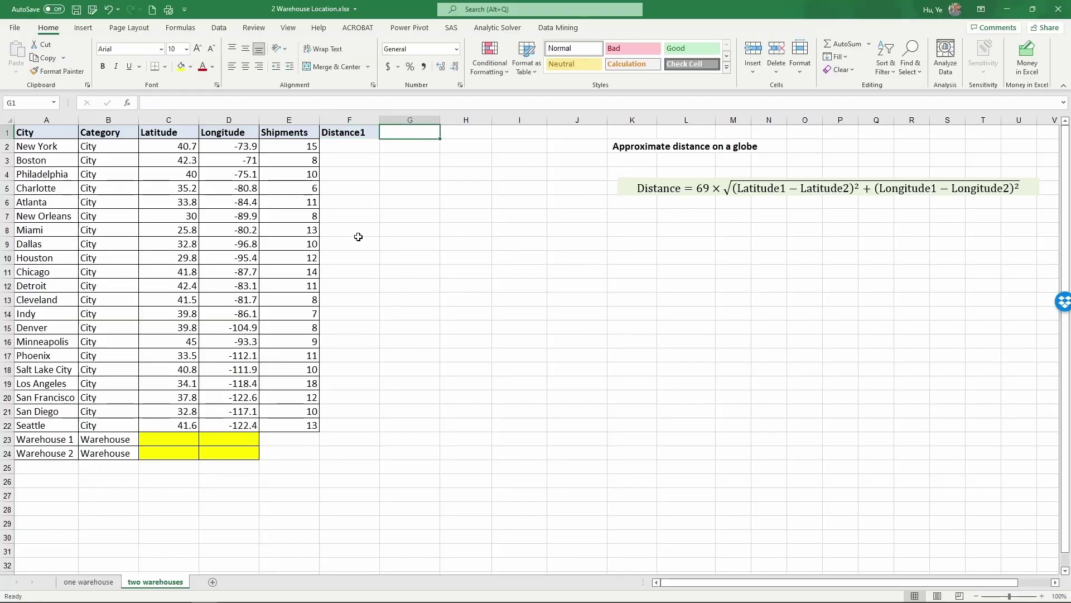
{"action": "type", "text": "Distan"}
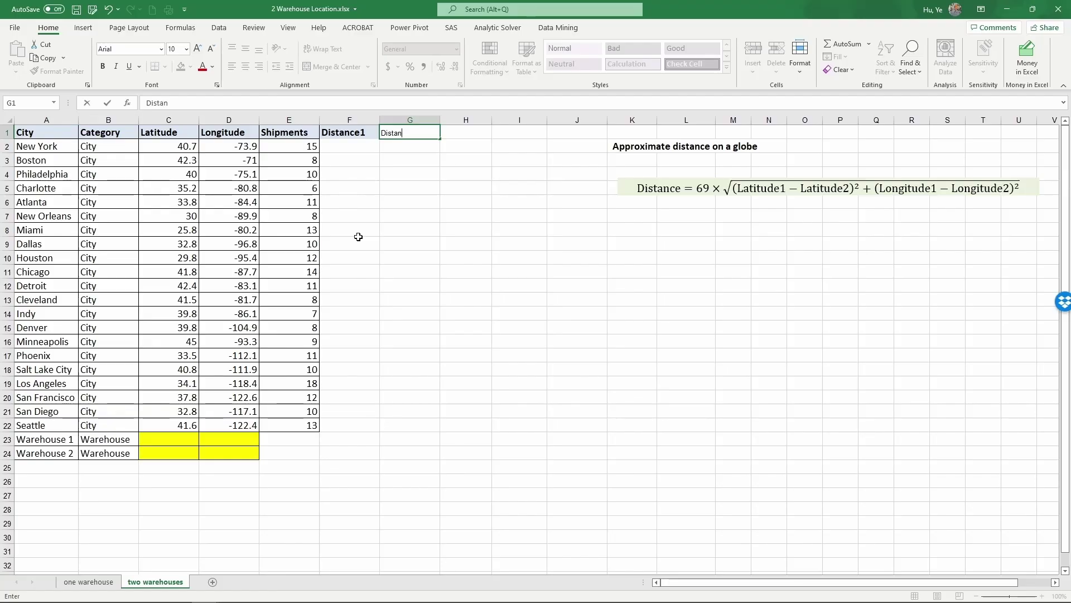
{"action": "type", "text": "ce2"}
{"action": "key", "text": "Return"}
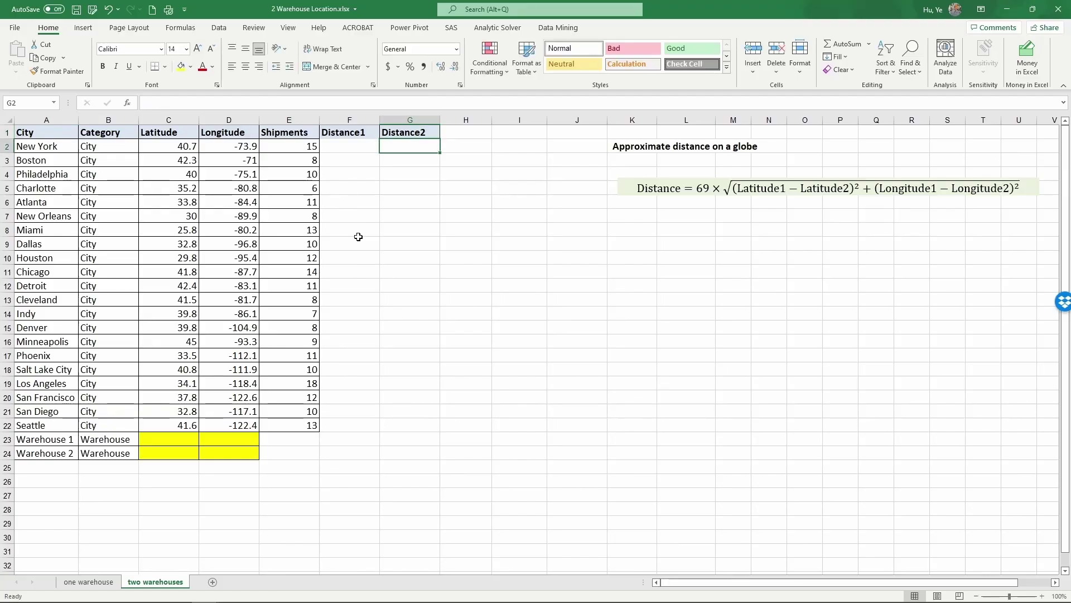
{"action": "key", "text": "Left"}
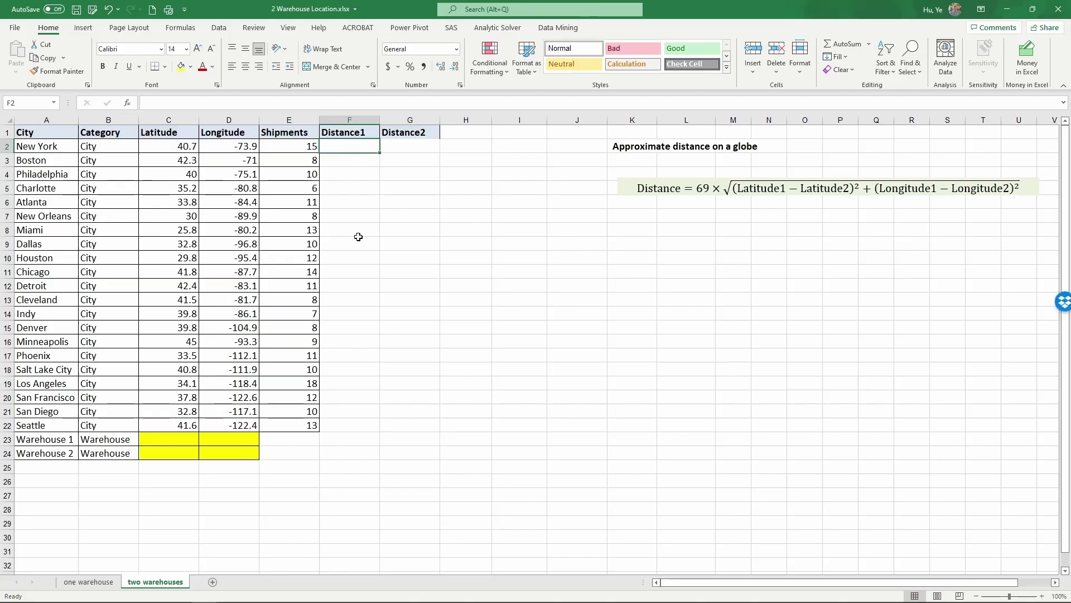
Step: In F2, begin =69*SQRT((C2-$C$23)^2 using an absolute Warehouse 1 latitude
{"action": "type", "text": "=69"}
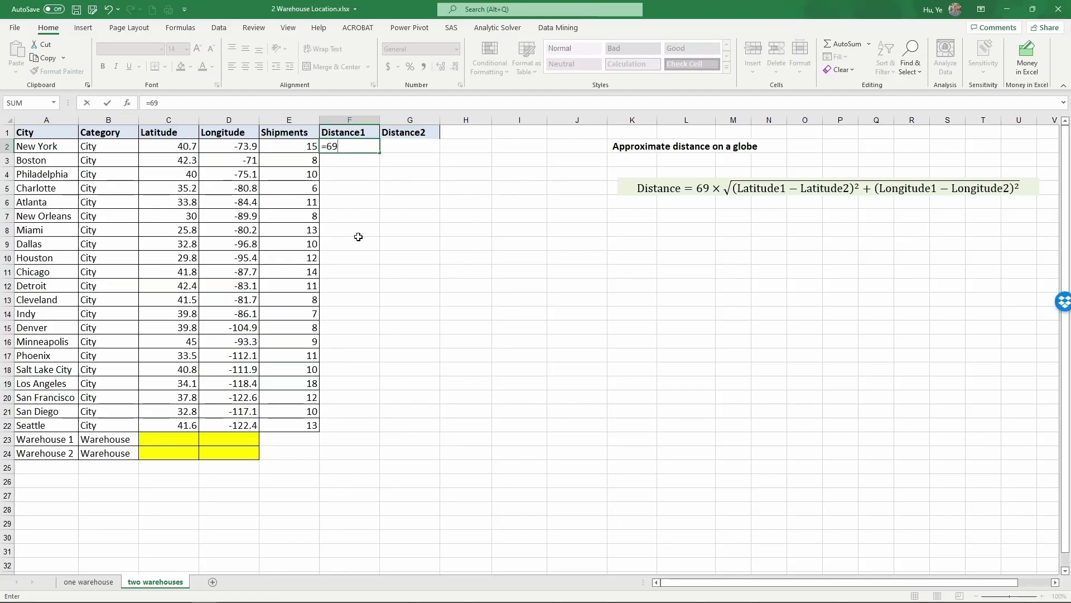
{"action": "type", "text": "*sqrt"}
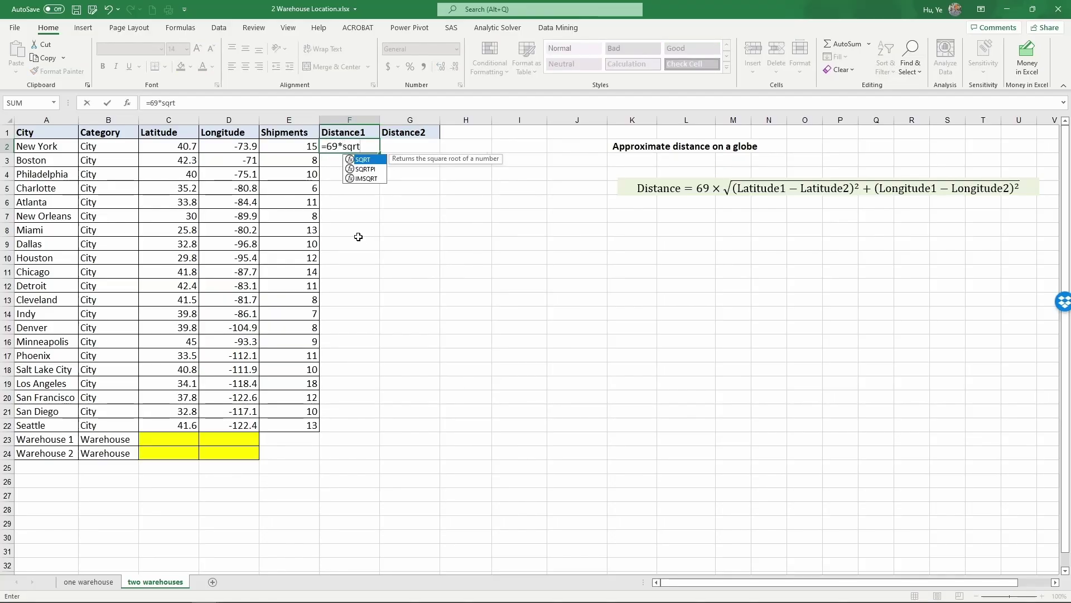
{"action": "type", "text": "(("}
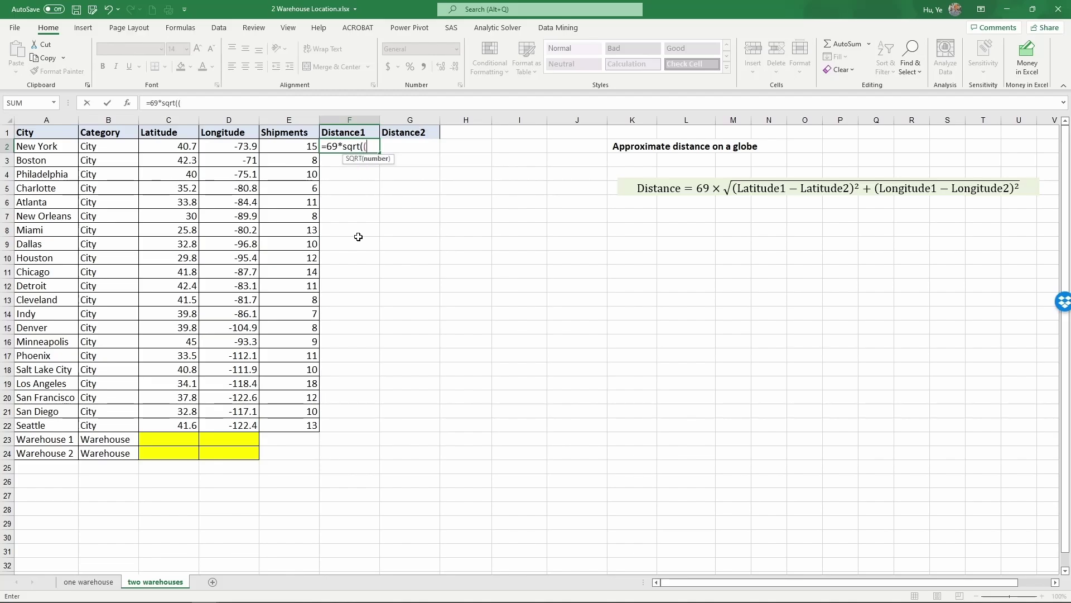
{"action": "left_click", "coordinate": [151, 144]}
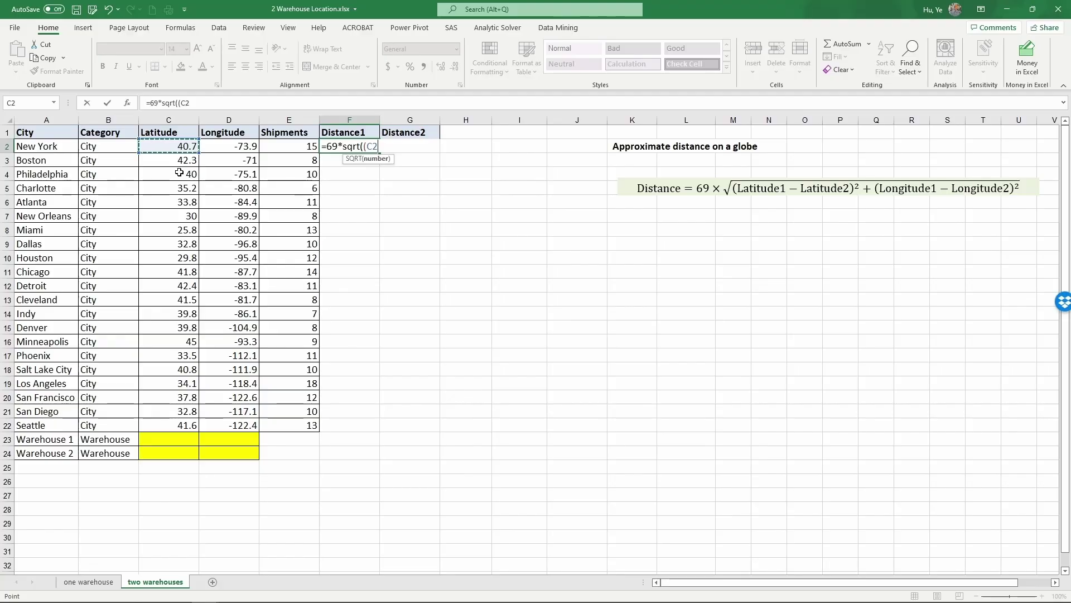
{"action": "type", "text": "-"}
{"action": "left_click", "coordinate": [168, 440]}
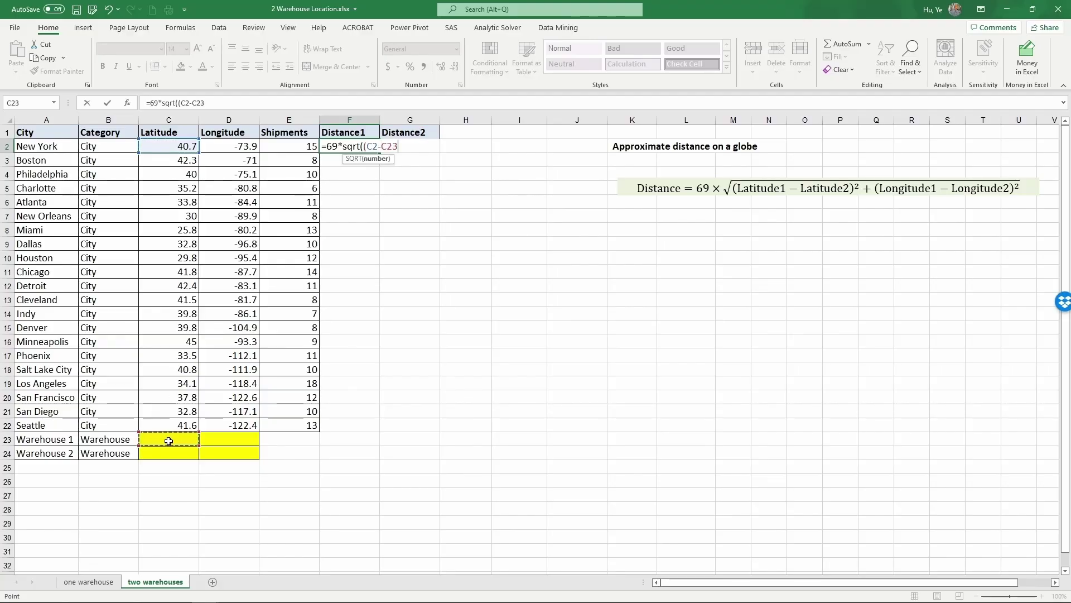
{"action": "key", "text": "F4"}
{"action": "type", "text": ")"}
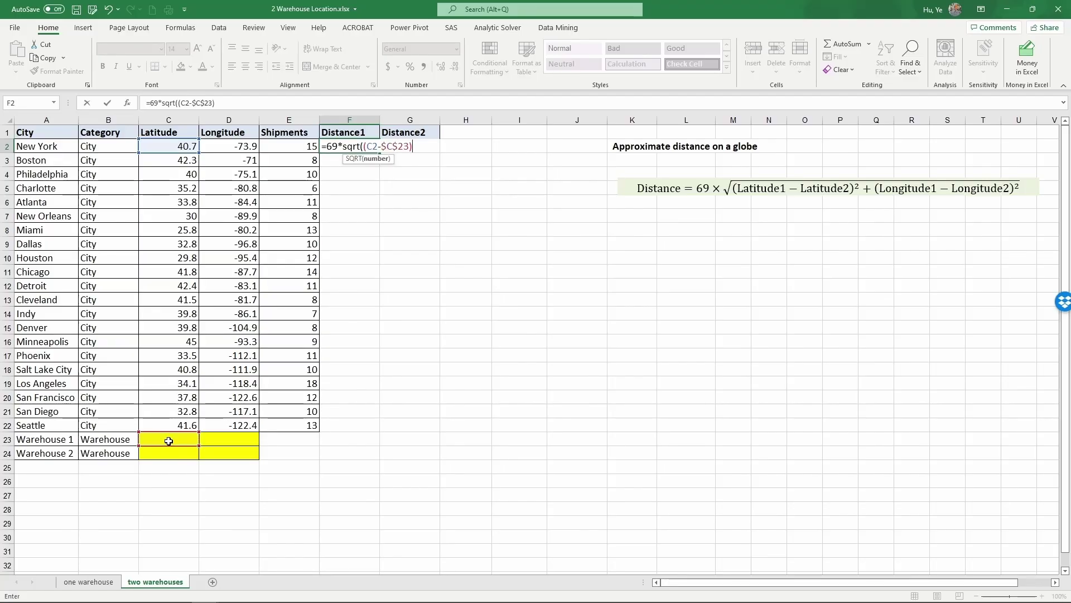
{"action": "type", "text": "^2"}
Step: Add the longitude term +(D2-$D$23)^2 and enter the formula, returning 5821.28591
{"action": "left_click", "coordinate": [277, 102]}
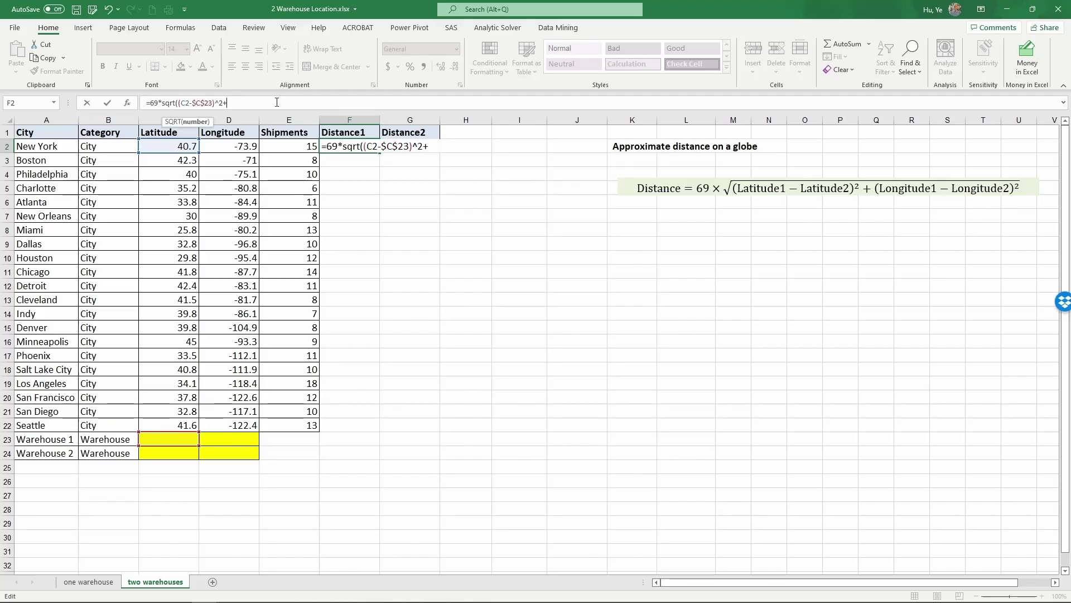
{"action": "type", "text": "+("}
{"action": "left_click", "coordinate": [235, 148]}
{"action": "type", "text": "-"}
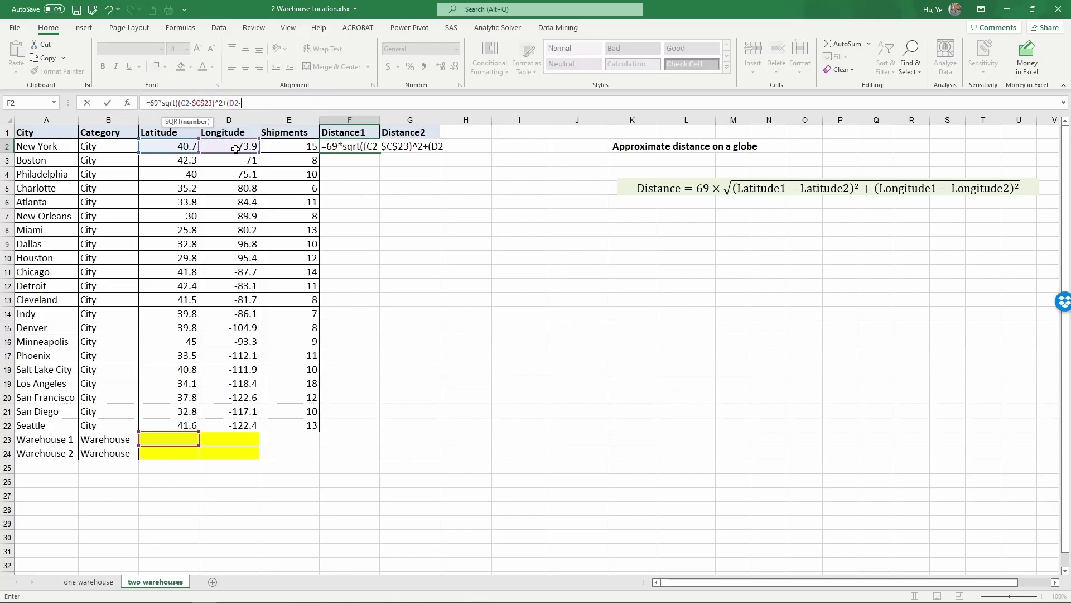
{"action": "left_click", "coordinate": [231, 441]}
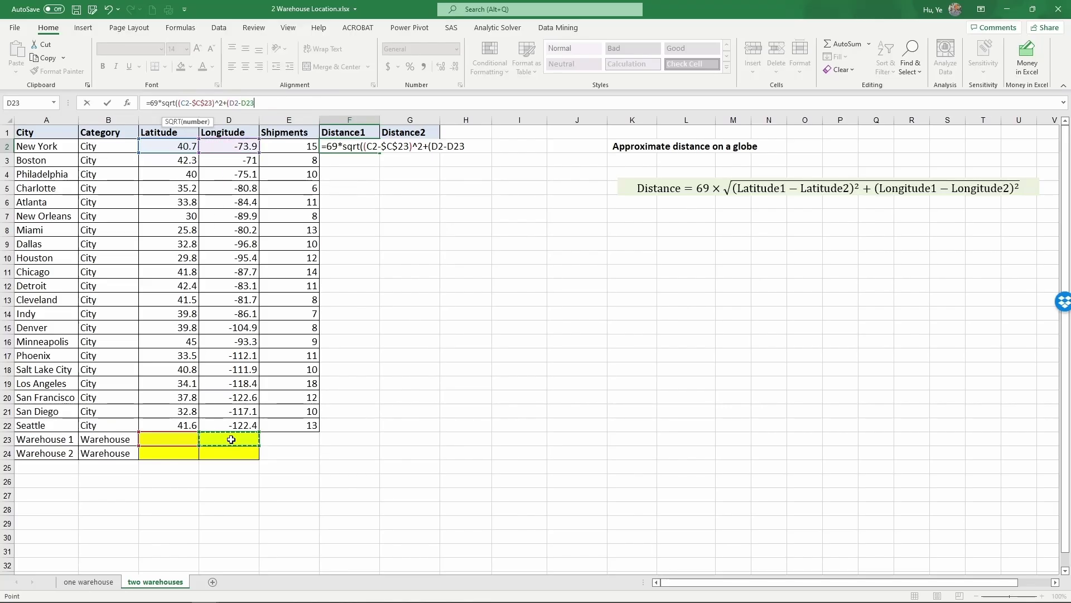
{"action": "key", "text": "F4"}
{"action": "type", "text": ")^2"}
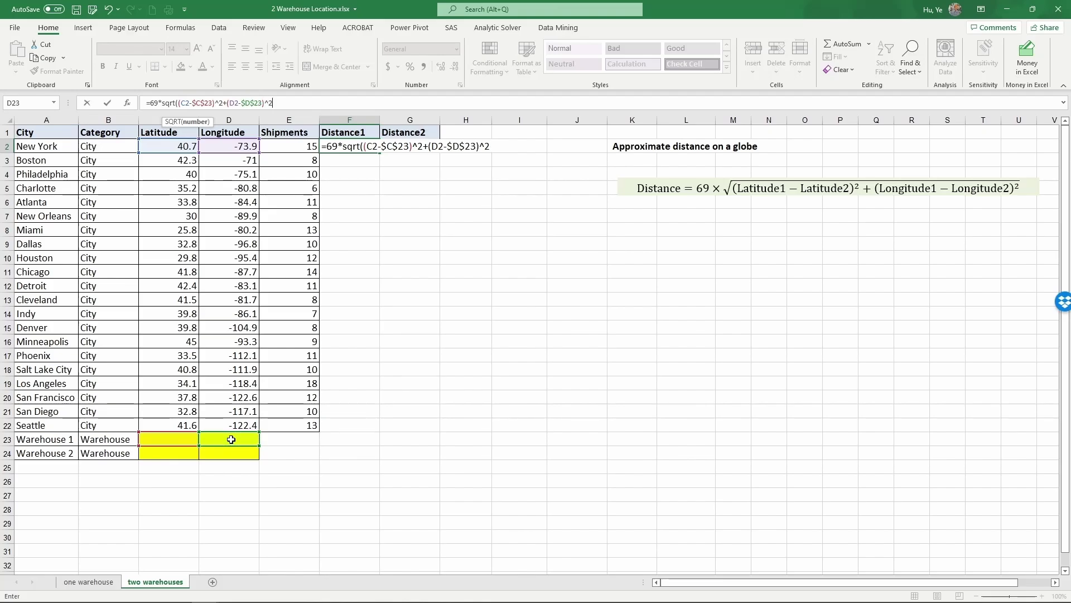
{"action": "type", "text": ")"}
{"action": "key", "text": "Return"}
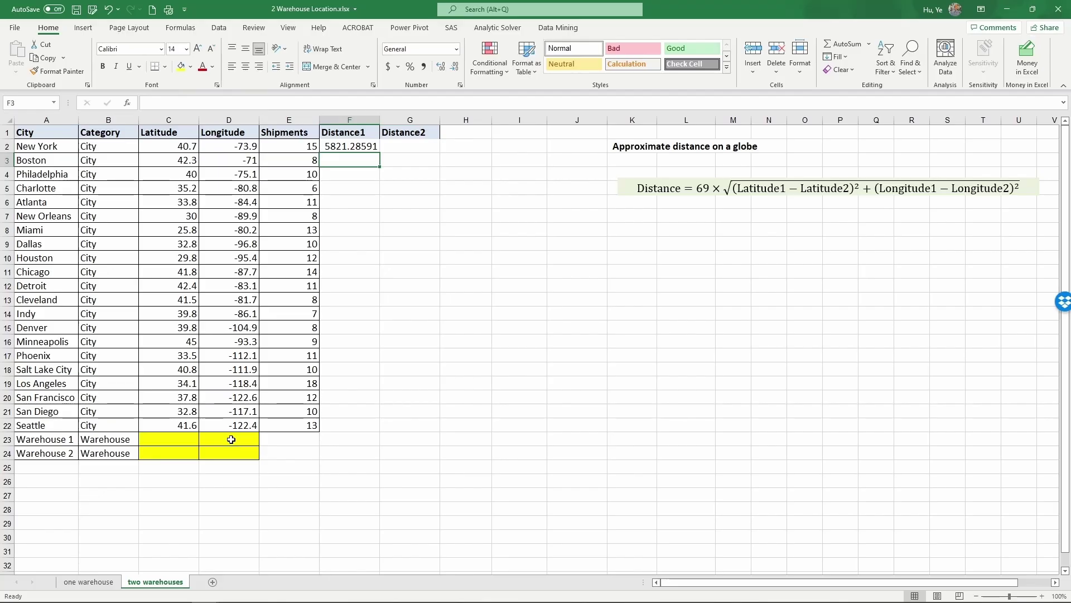
Step: Format F2 with Comma Style and zero decimals so it shows 5,821
{"action": "left_click", "coordinate": [369, 142]}
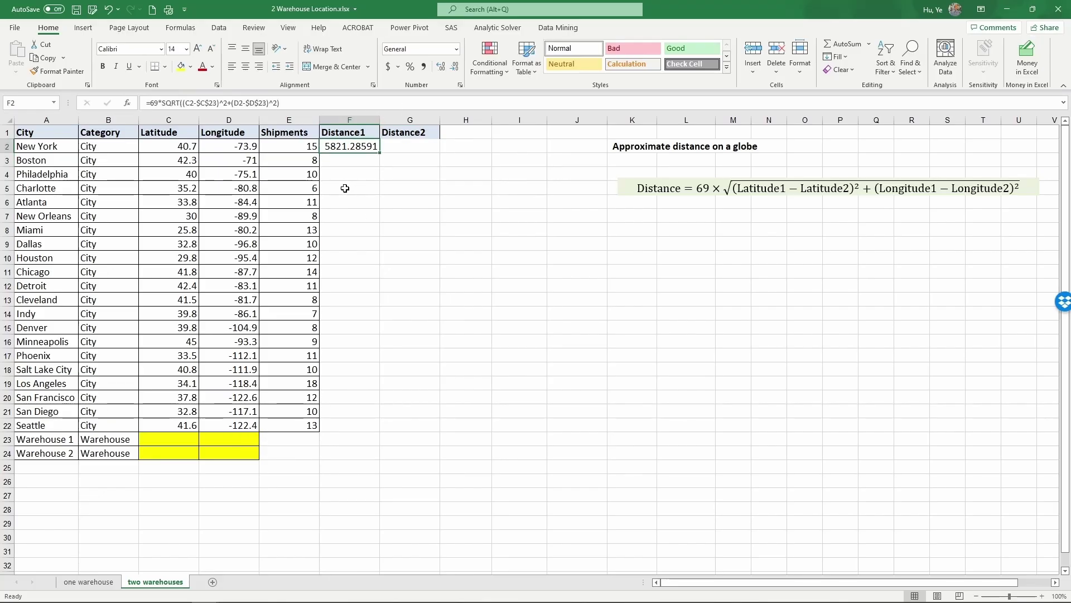
{"action": "left_click", "coordinate": [454, 68]}
{"action": "left_click", "coordinate": [455, 67]}
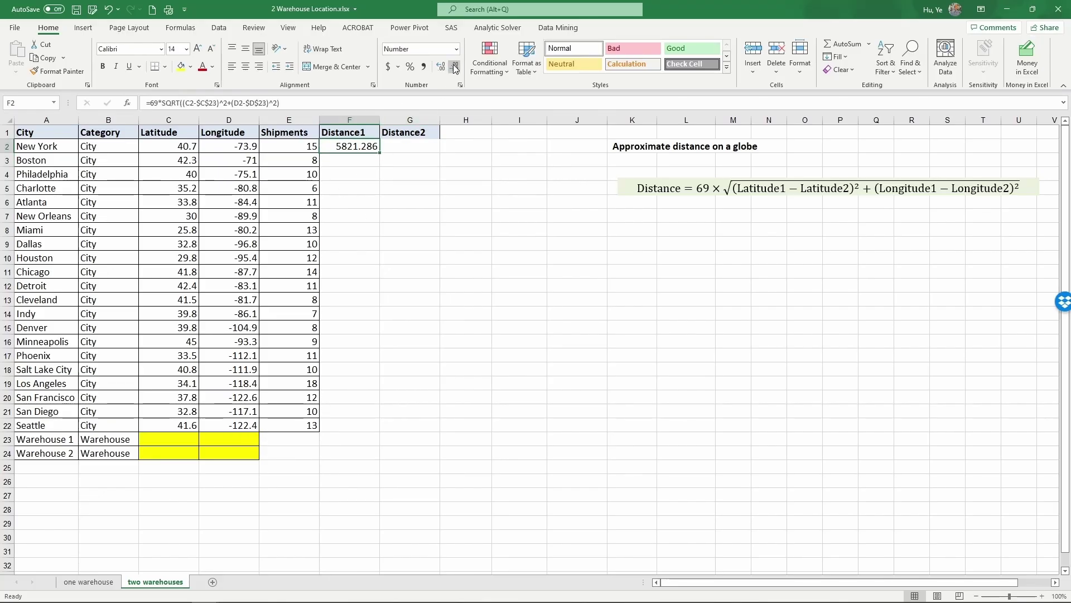
{"action": "left_click", "coordinate": [456, 67]}
{"action": "left_click", "coordinate": [456, 67]}
{"action": "left_click", "coordinate": [456, 68]}
{"action": "left_click", "coordinate": [424, 67]}
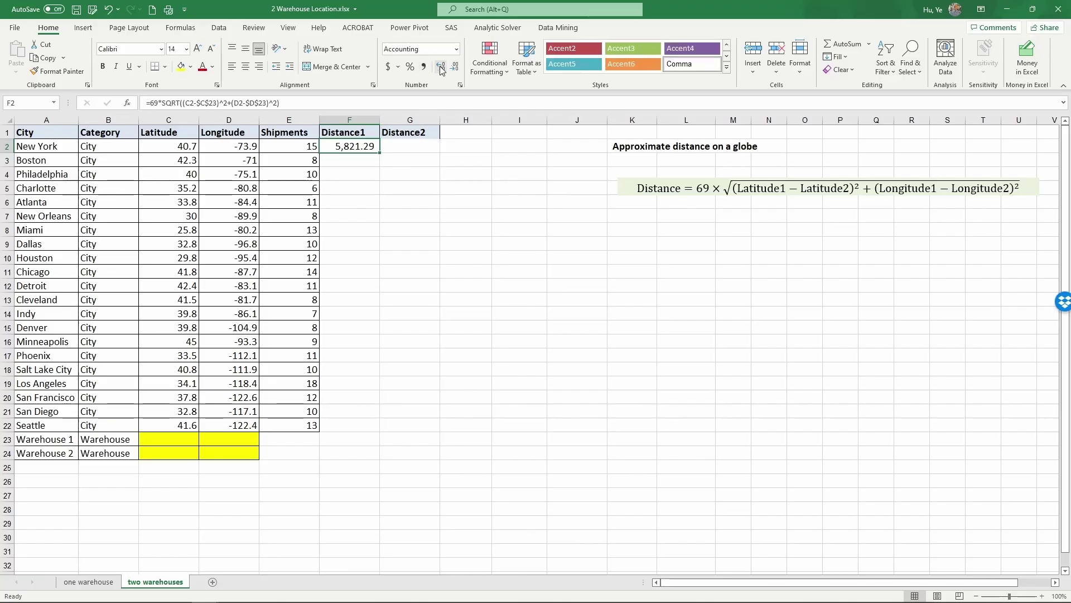
{"action": "left_click", "coordinate": [456, 68]}
{"action": "left_click", "coordinate": [456, 68]}
{"action": "left_click", "coordinate": [420, 148]}
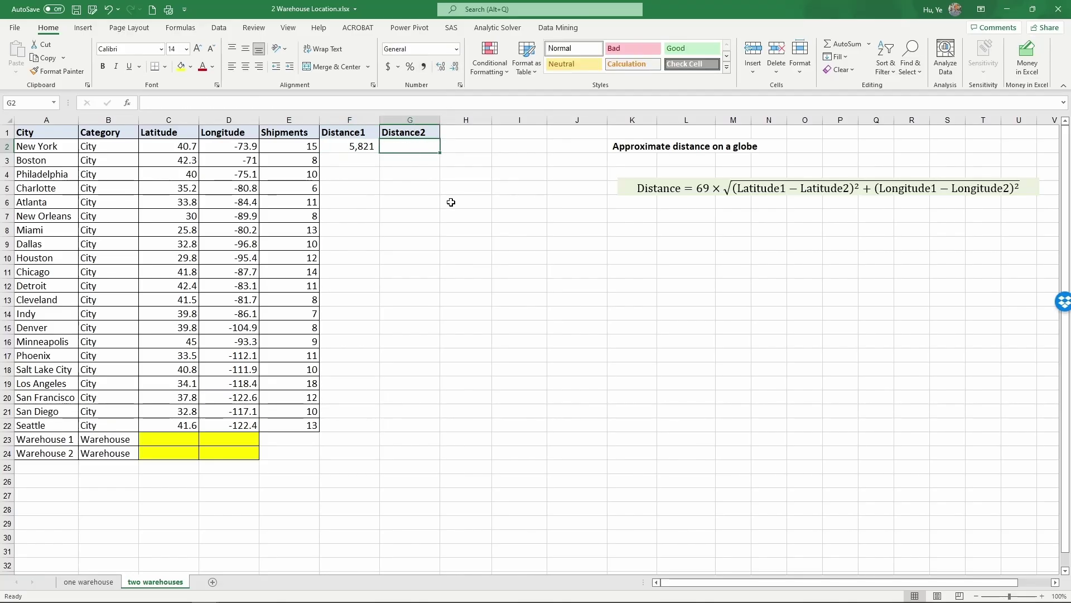
Step: Enter =69*SQRT((C2-$C$24)^2+(D2-$D$24)^2) in G2 with absolute Warehouse 2 references
{"action": "type", "text": "="}
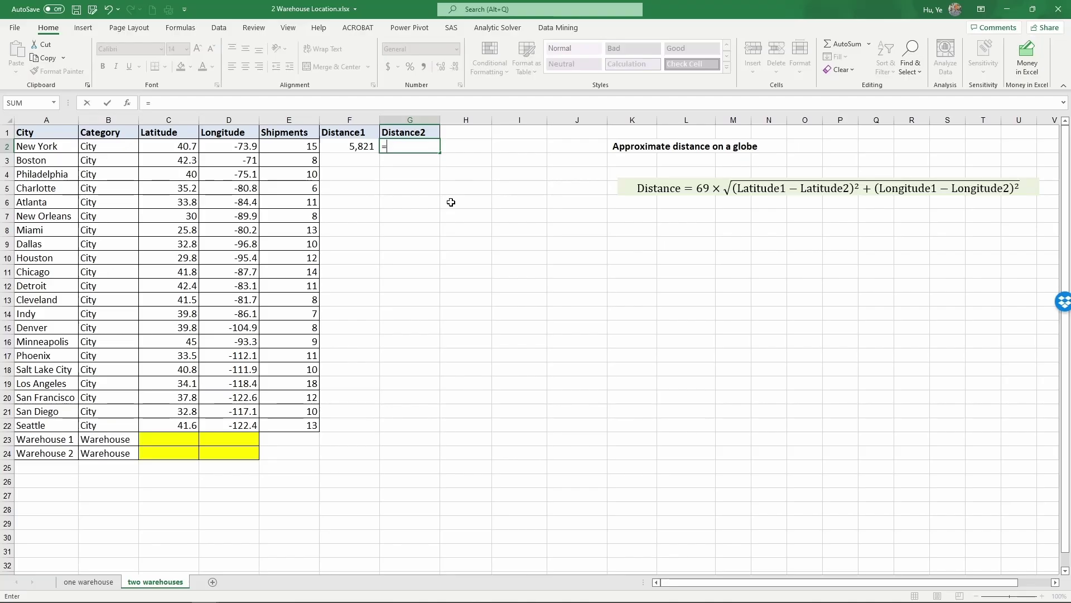
{"action": "type", "text": "69*sqrt"}
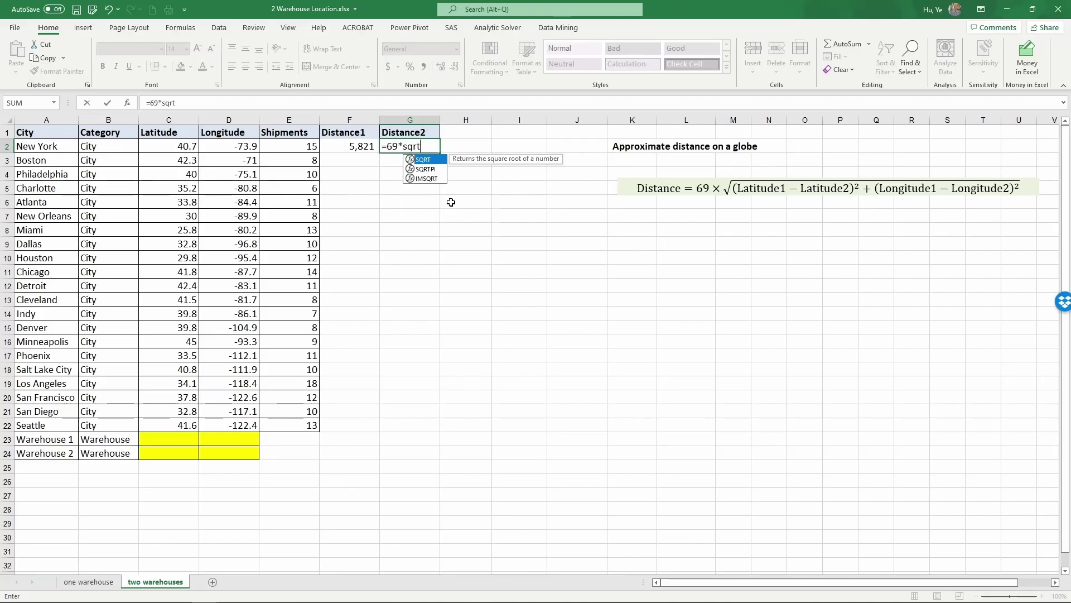
{"action": "type", "text": "(("}
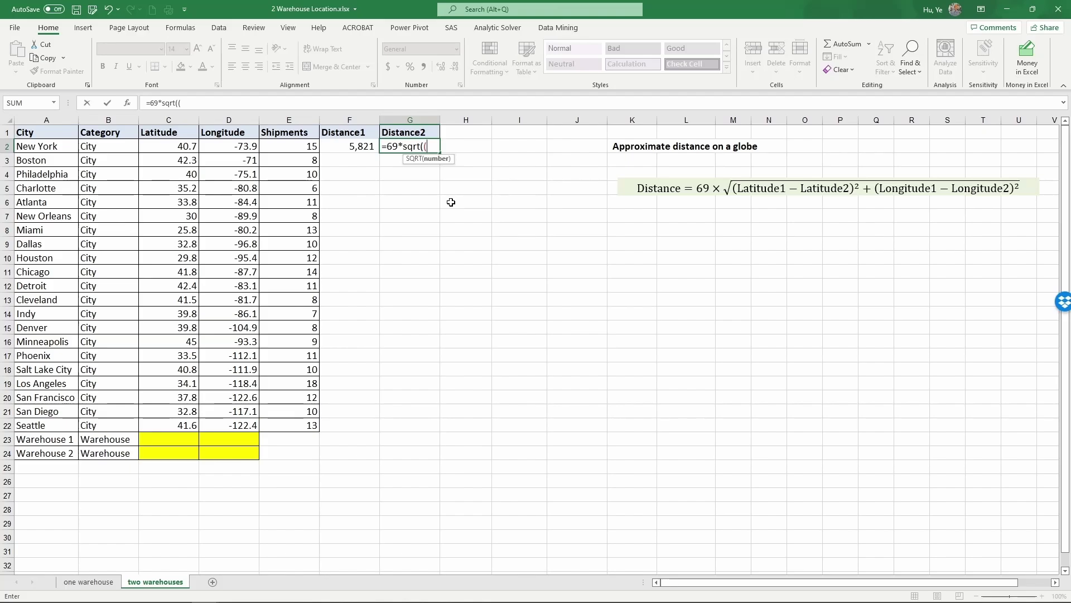
{"action": "left_click", "coordinate": [186, 147]}
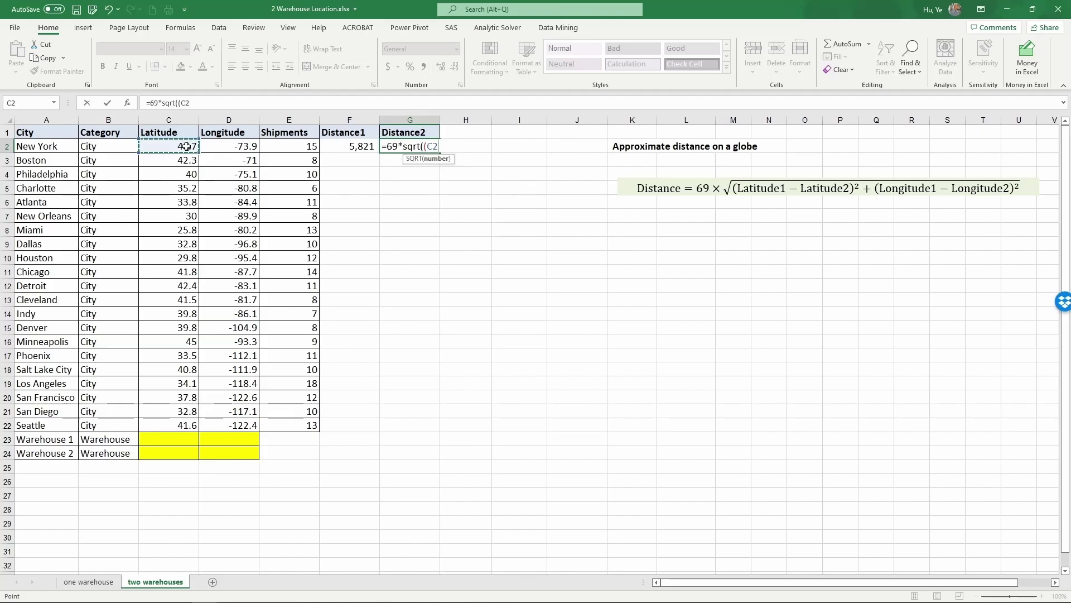
{"action": "type", "text": "-"}
{"action": "left_click", "coordinate": [175, 451]}
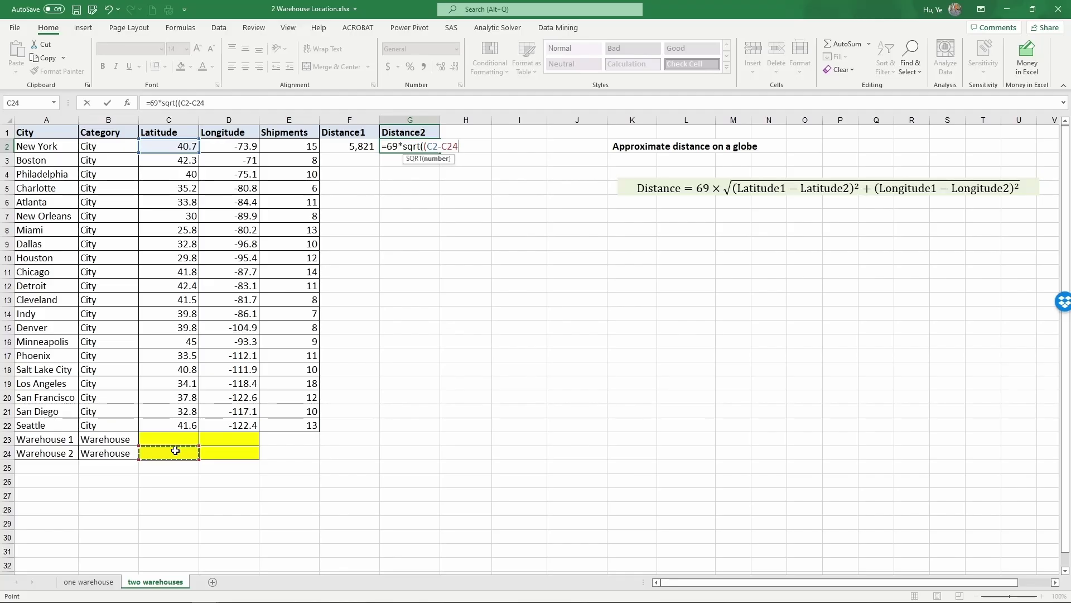
{"action": "key", "text": "F4"}
{"action": "type", "text": ")^2+("}
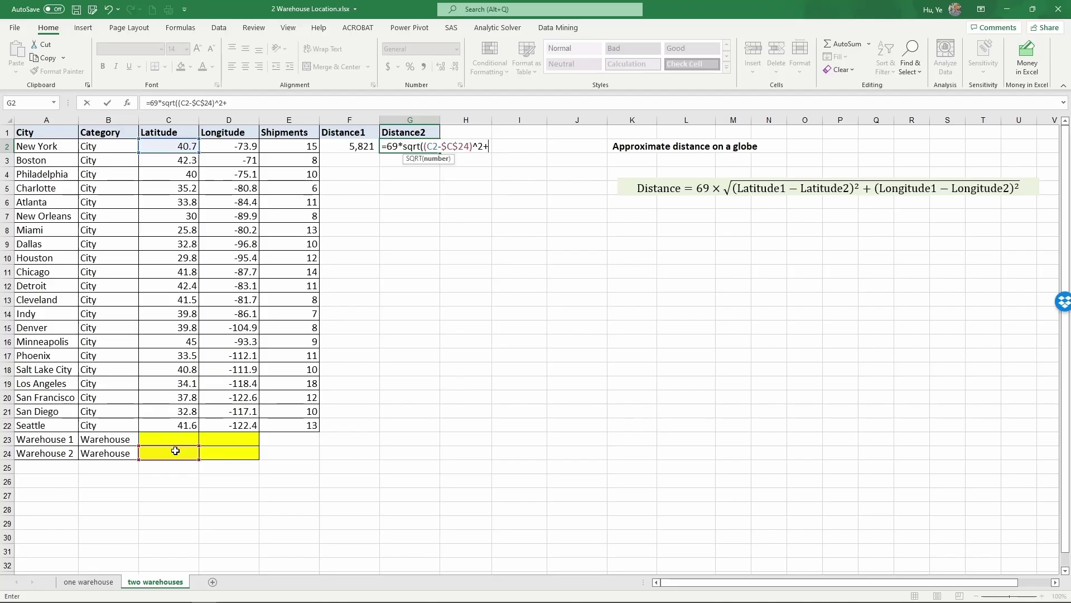
{"action": "left_click", "coordinate": [211, 146]}
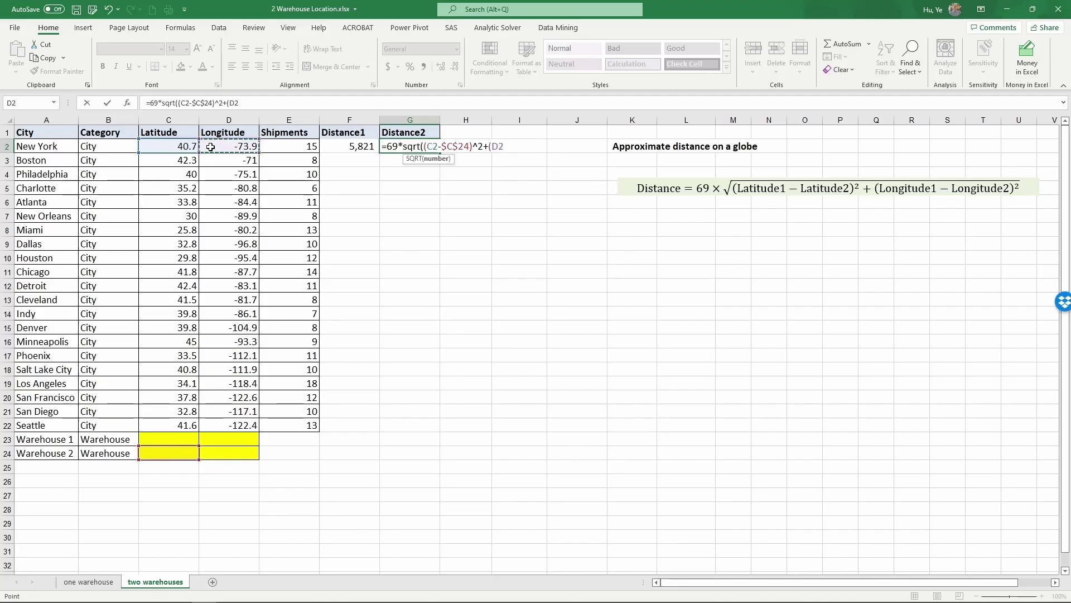
{"action": "type", "text": "-"}
{"action": "left_click", "coordinate": [233, 453]}
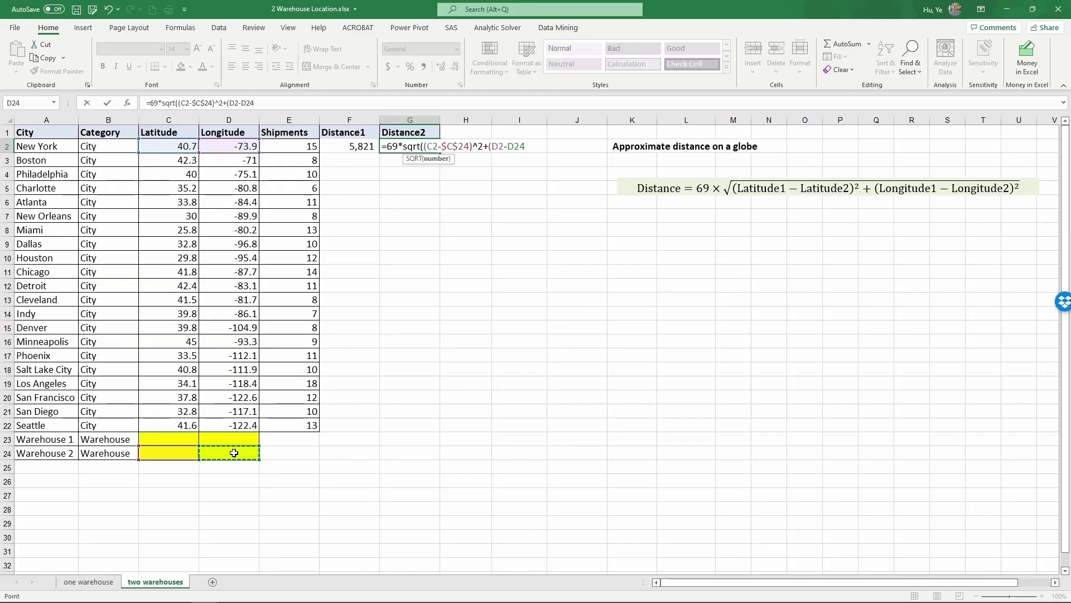
{"action": "key", "text": "F4"}
{"action": "type", "text": ")^2)"}
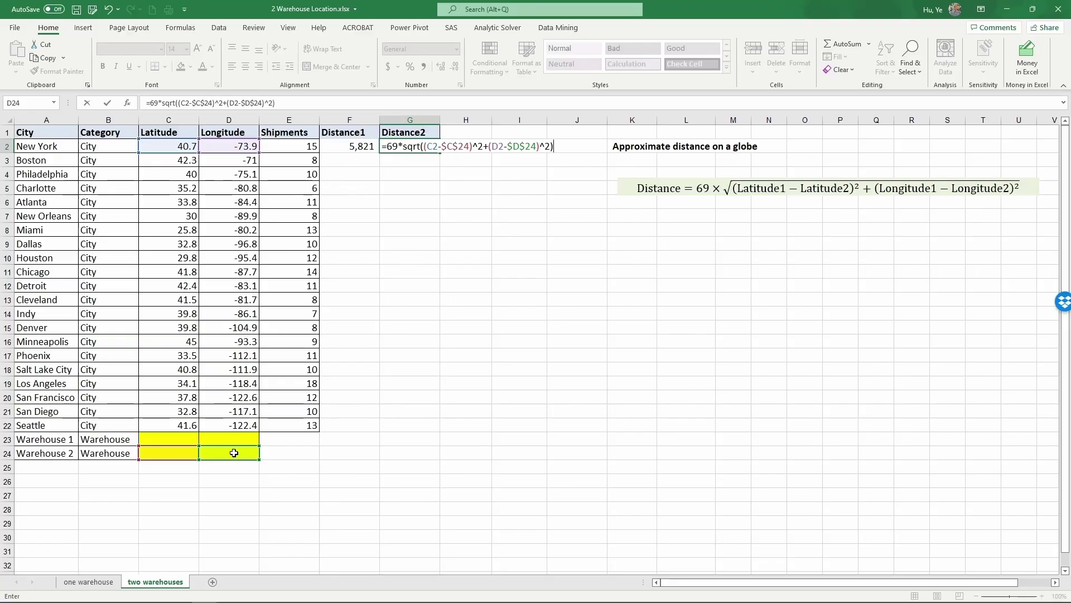
{"action": "key", "text": "Return"}
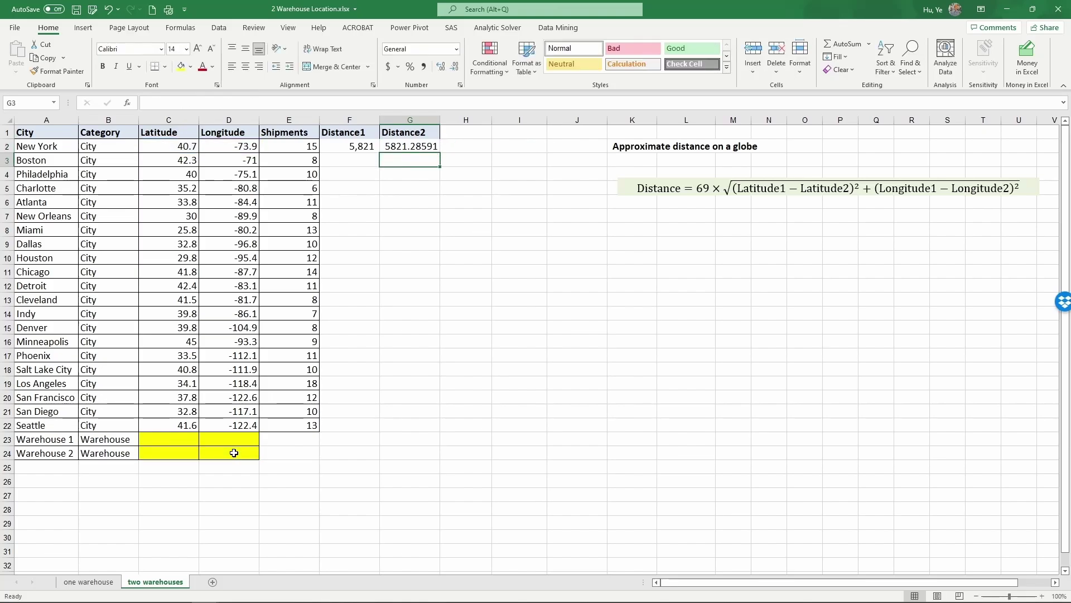
Step: Format G2's Distance2 value with Comma Style and zero decimals
{"action": "left_click", "coordinate": [412, 146]}
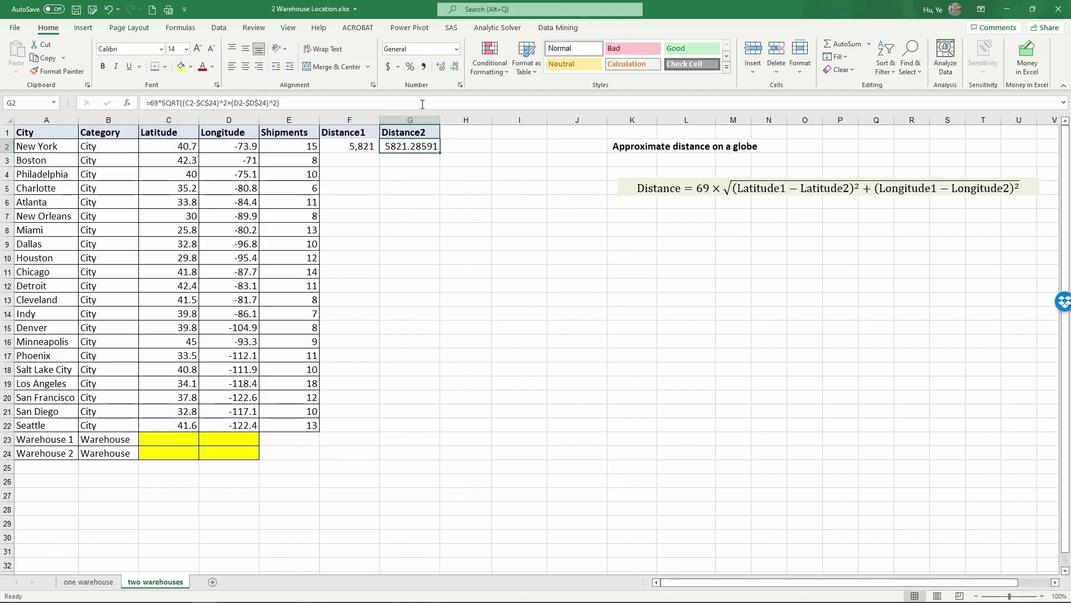
{"action": "left_click", "coordinate": [423, 67]}
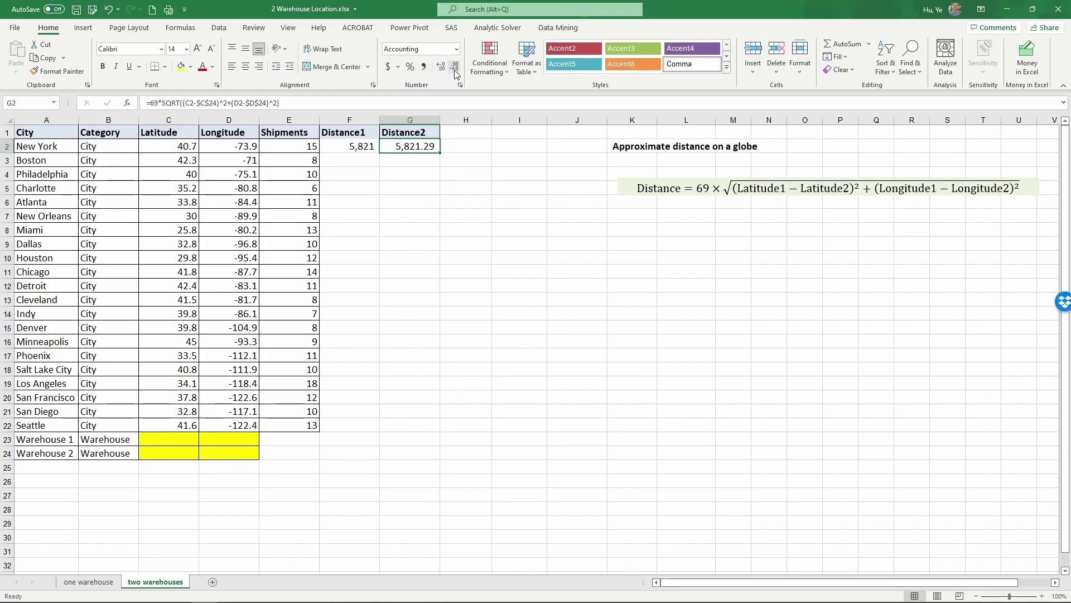
{"action": "left_click", "coordinate": [455, 67]}
{"action": "left_click", "coordinate": [454, 67]}
{"action": "left_click_drag", "start_coordinate": [368, 146], "coordinate": [410, 146]}
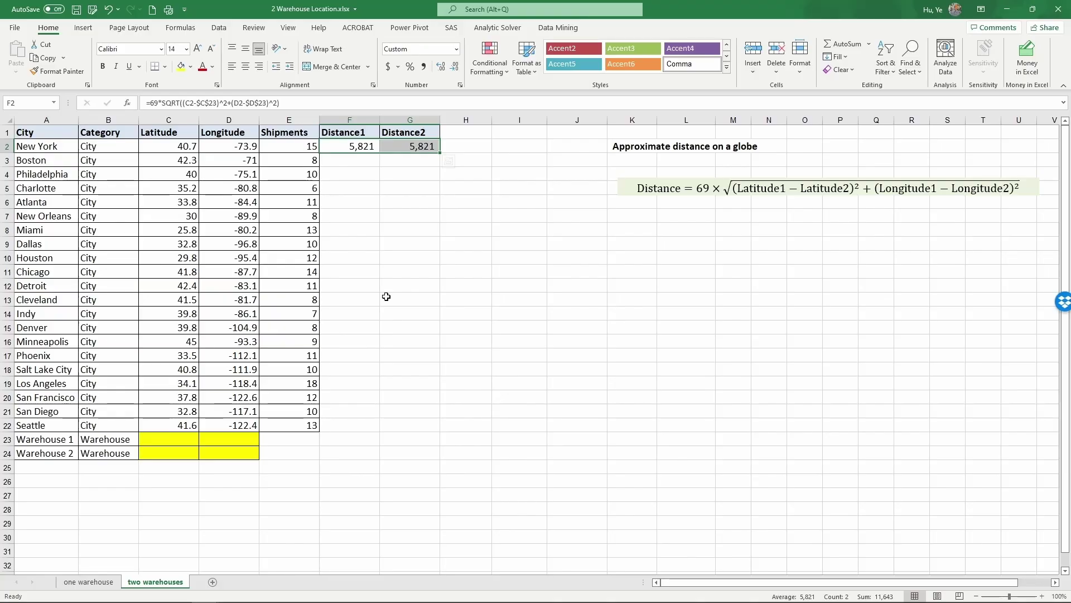
Step: Enter warehouse coordinates 40 and 35 in C23:C24, -75 and -80 in D23:D24
{"action": "left_click", "coordinate": [192, 440]}
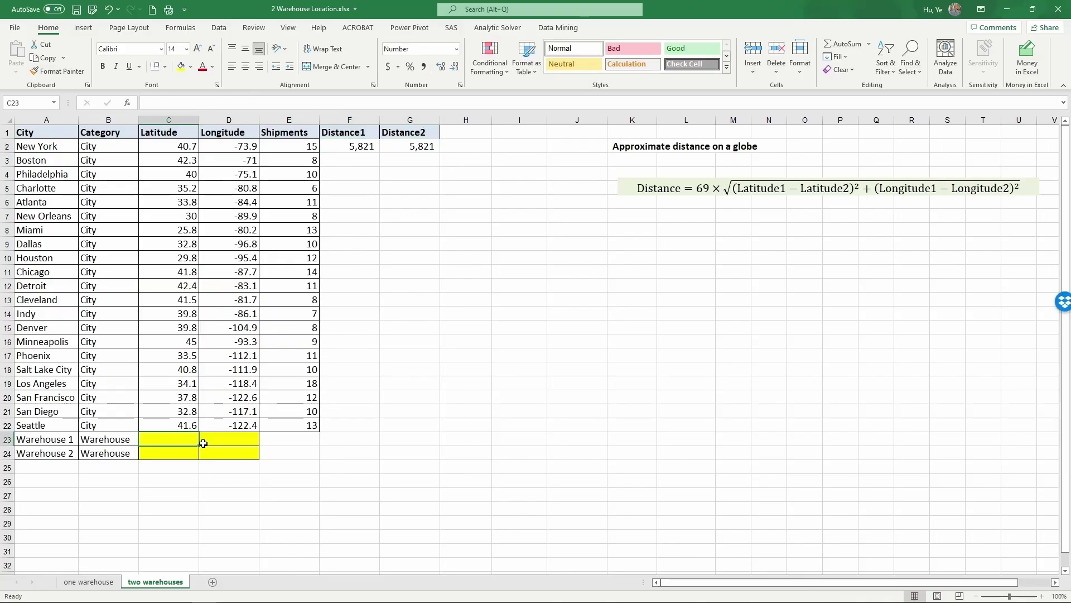
{"action": "type", "text": "40"}
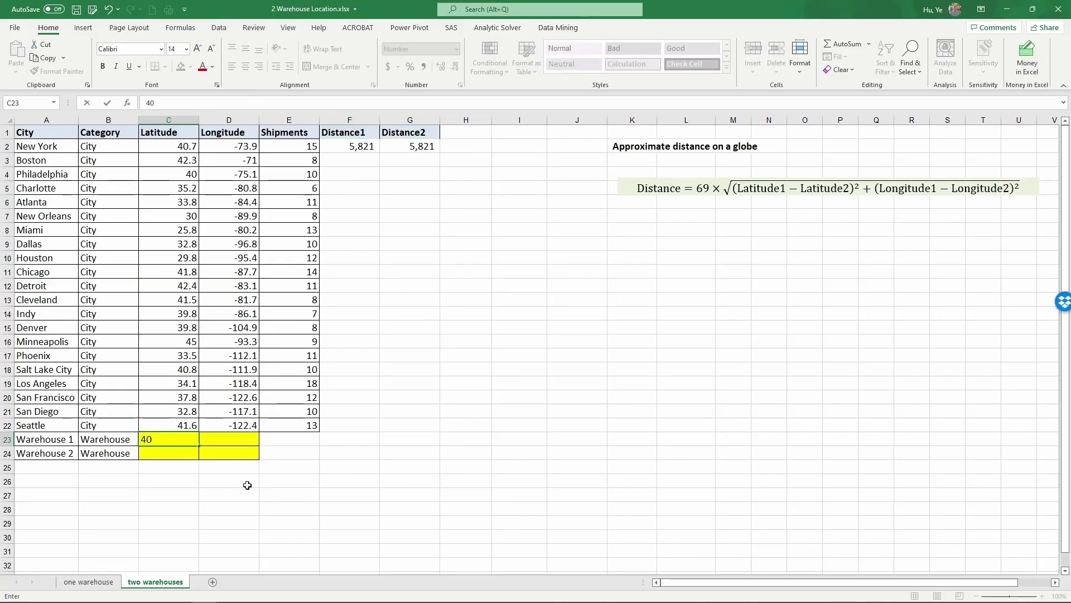
{"action": "key", "text": "Return"}
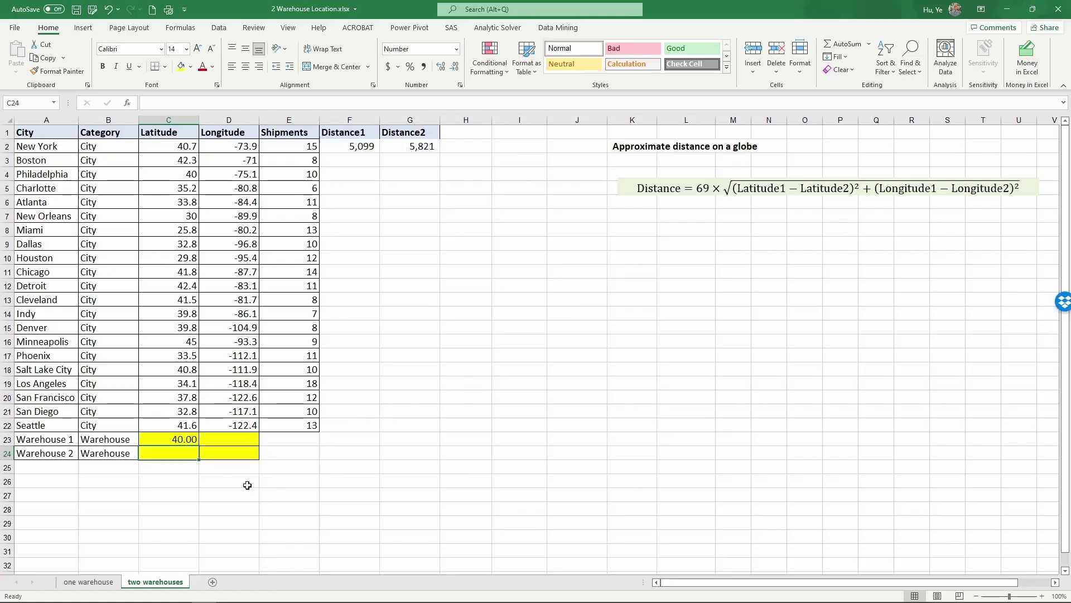
{"action": "type", "text": "35"}
{"action": "key", "text": "Return"}
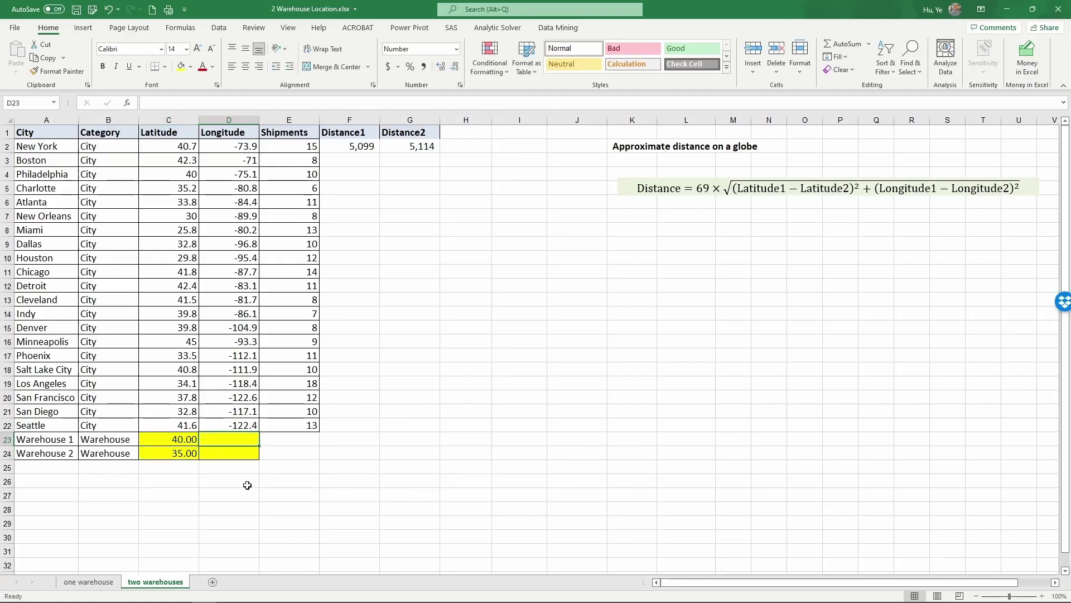
{"action": "type", "text": "-75"}
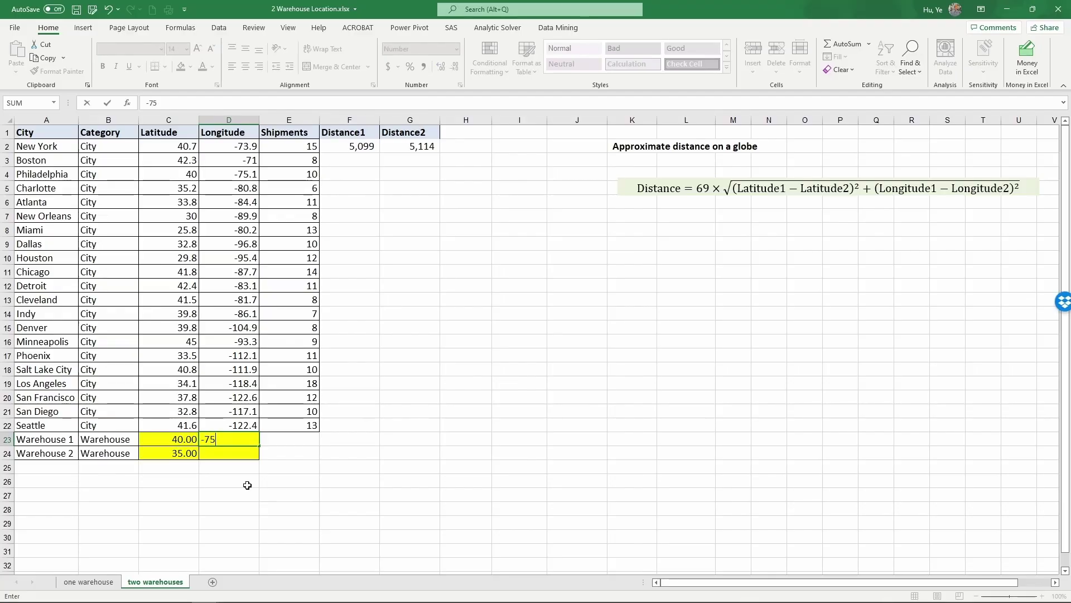
{"action": "key", "text": "Return"}
{"action": "type", "text": "-80"}
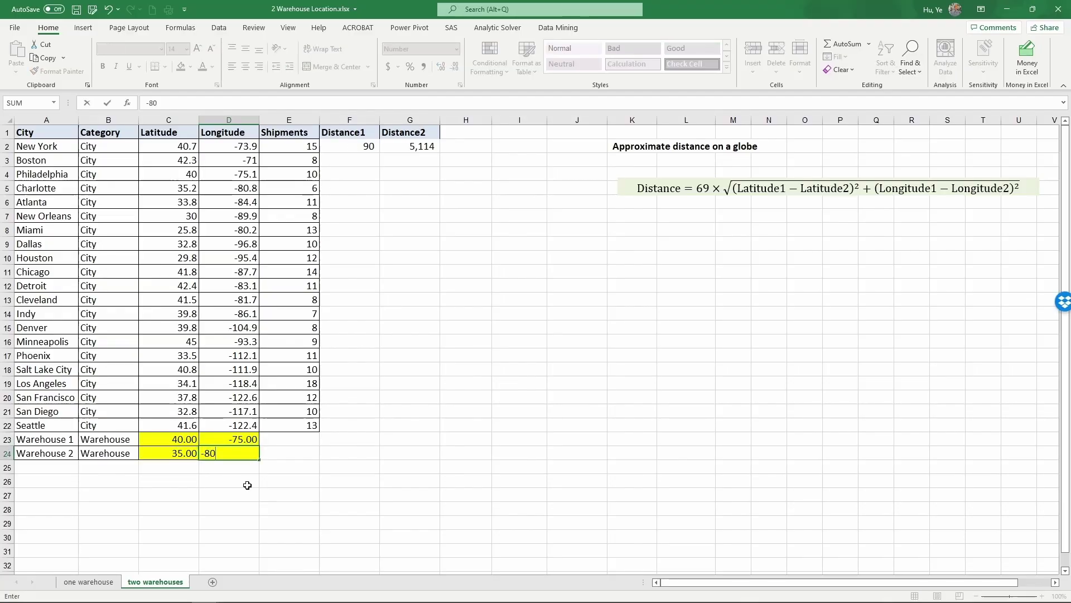
{"action": "key", "text": "Up"}
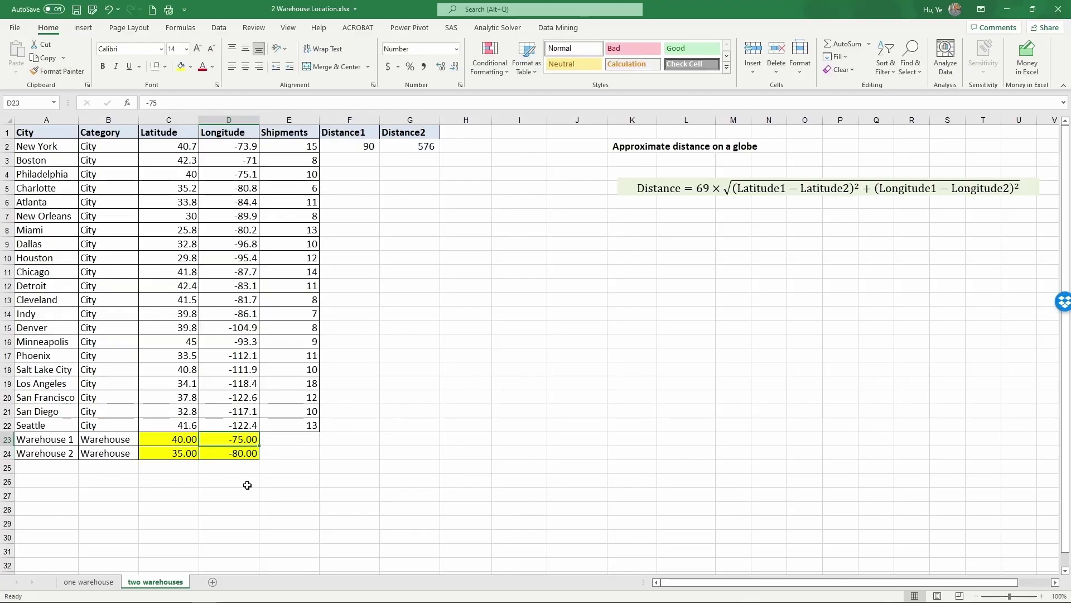
Step: Fill the F2:G2 distance formulas down to row 22, through Seattle
{"action": "left_click", "coordinate": [350, 145]}
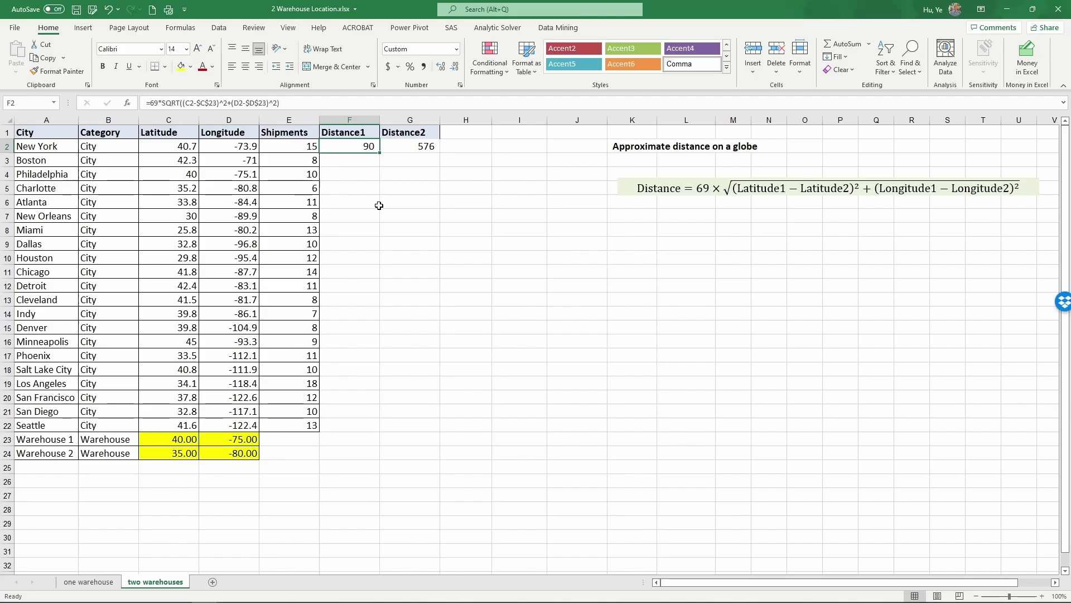
{"action": "left_click_drag", "start_coordinate": [361, 144], "coordinate": [413, 145]}
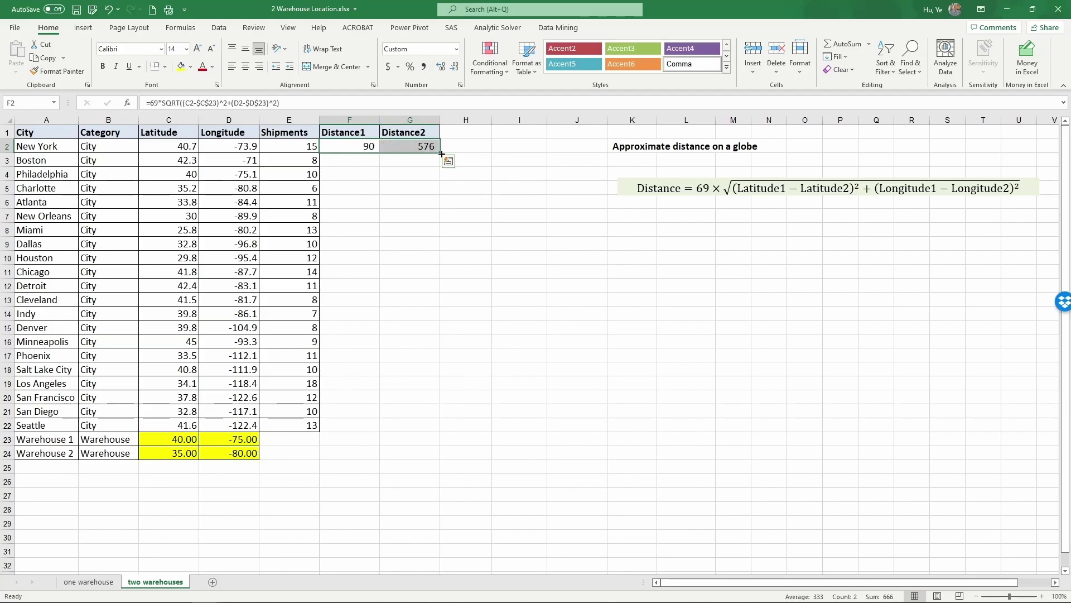
{"action": "left_click_drag", "start_coordinate": [441, 153], "coordinate": [435, 428]}
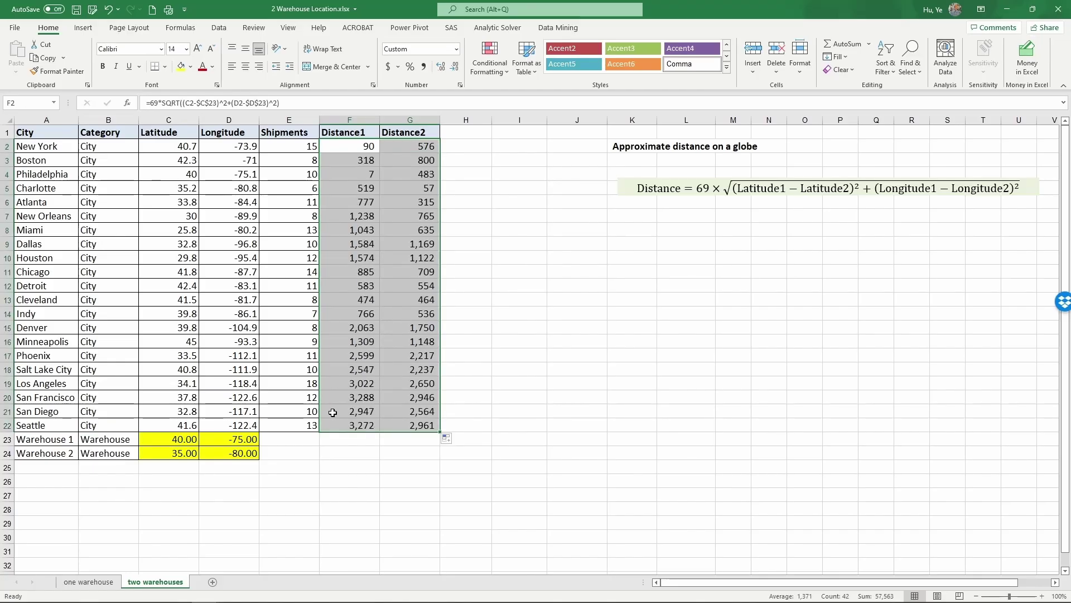
{"action": "left_click", "coordinate": [466, 132]}
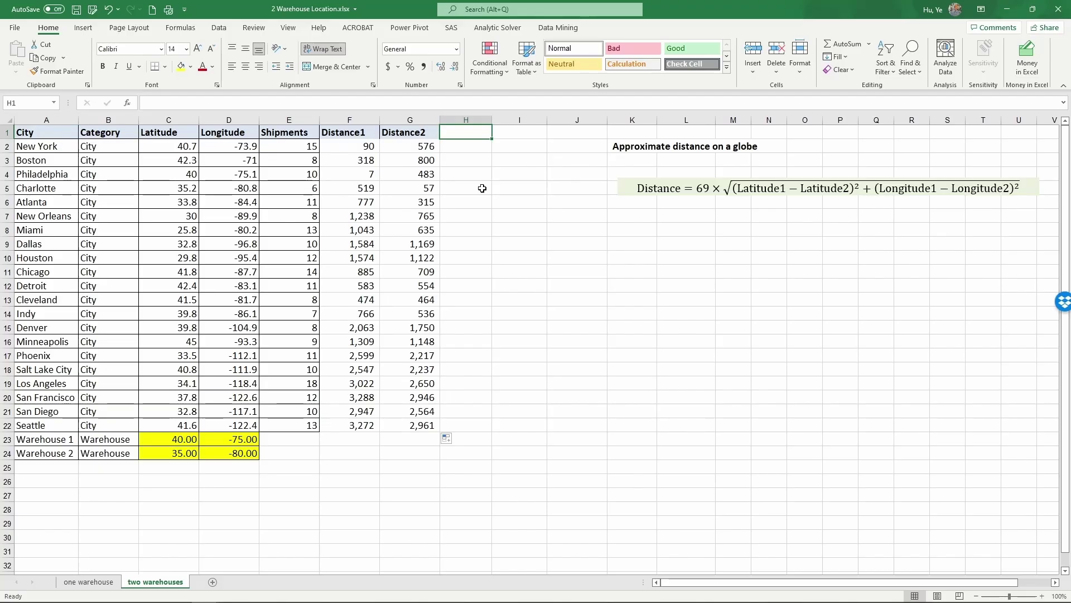
Step: Add a Min Distance header in H1, widen column H, and enter =MIN(F2:G2) in H2
{"action": "type", "text": "Min Di"}
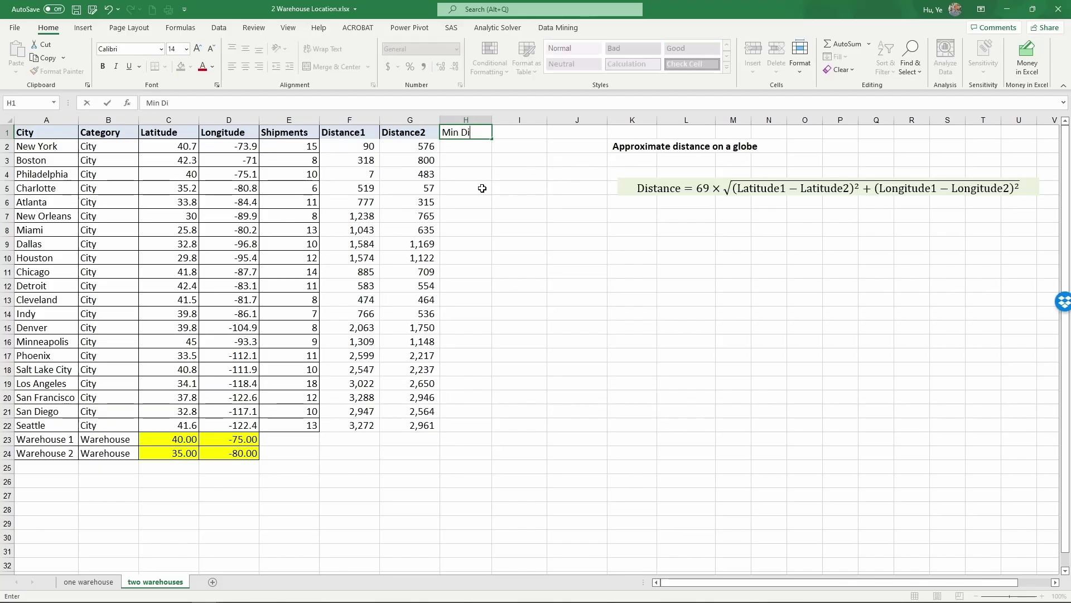
{"action": "type", "text": "stance"}
{"action": "key", "text": "Return"}
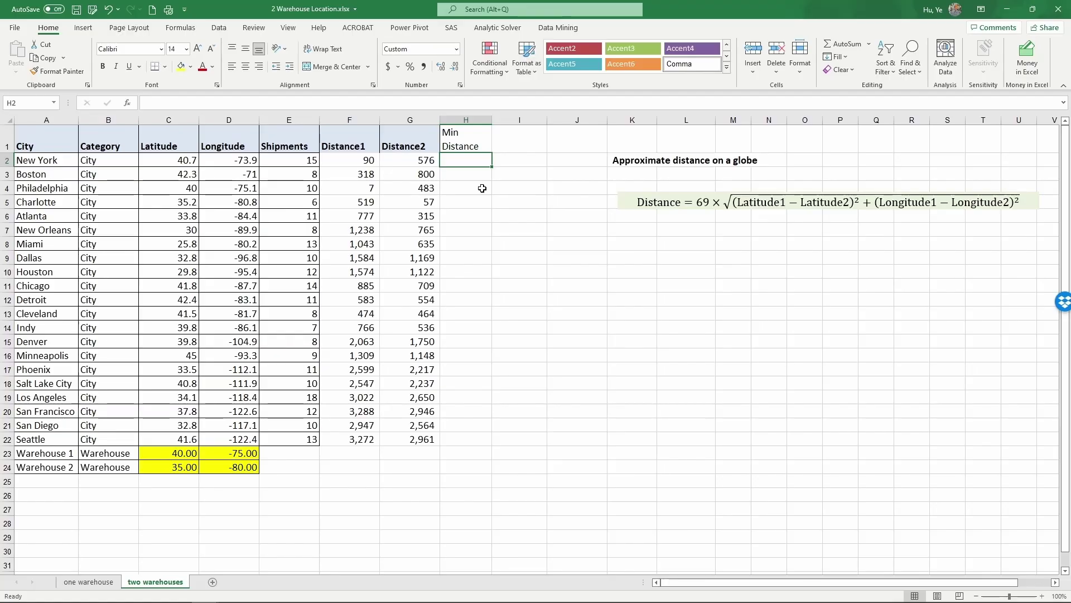
{"action": "left_click_drag", "start_coordinate": [486, 134], "coordinate": [504, 120]}
{"action": "left_click", "coordinate": [469, 160]}
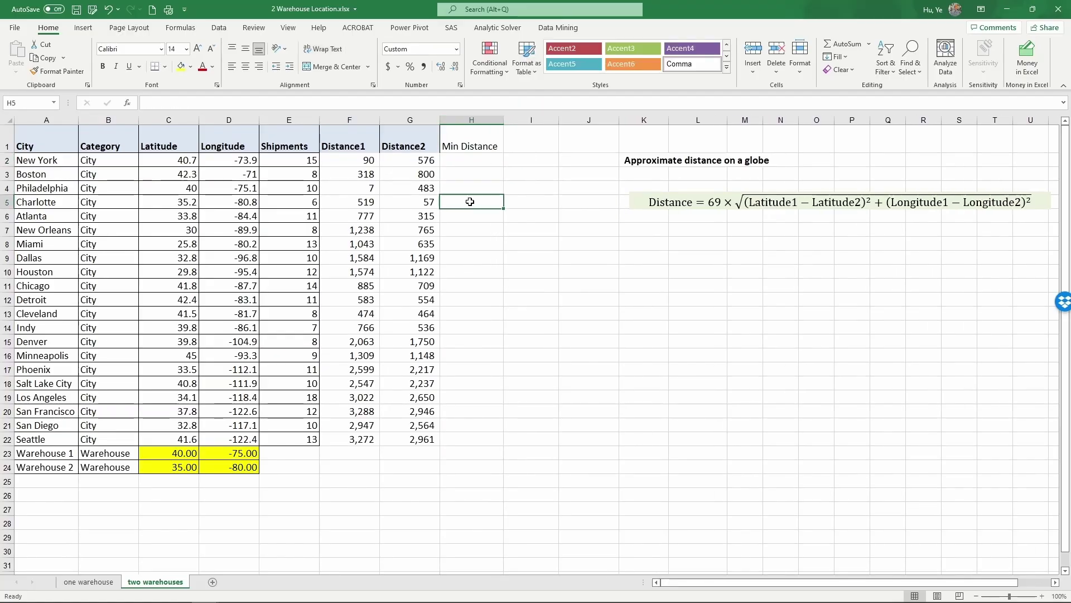
{"action": "type", "text": "="}
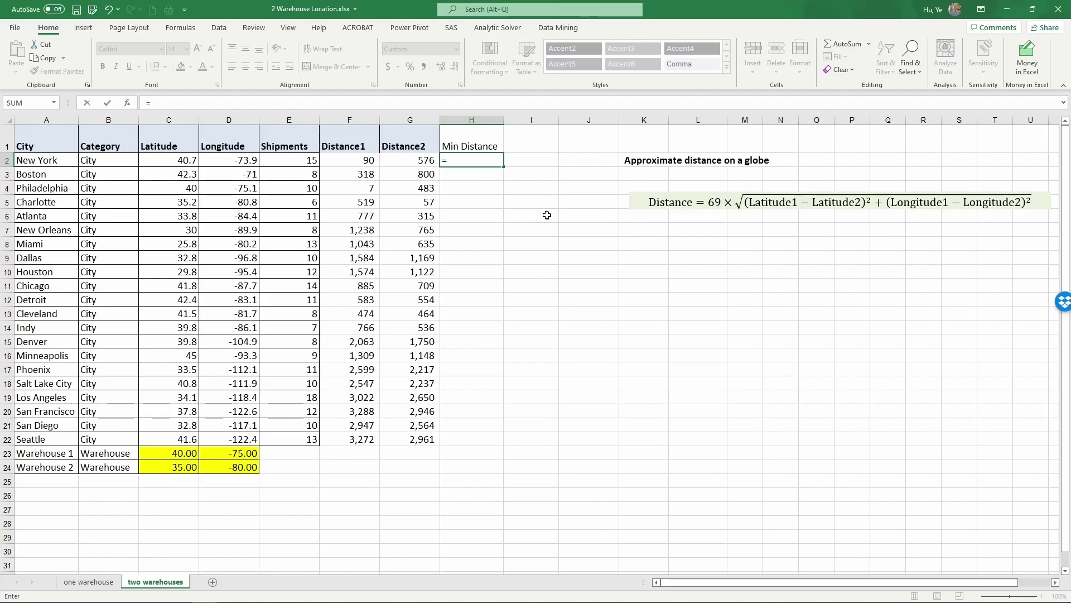
{"action": "type", "text": "min("}
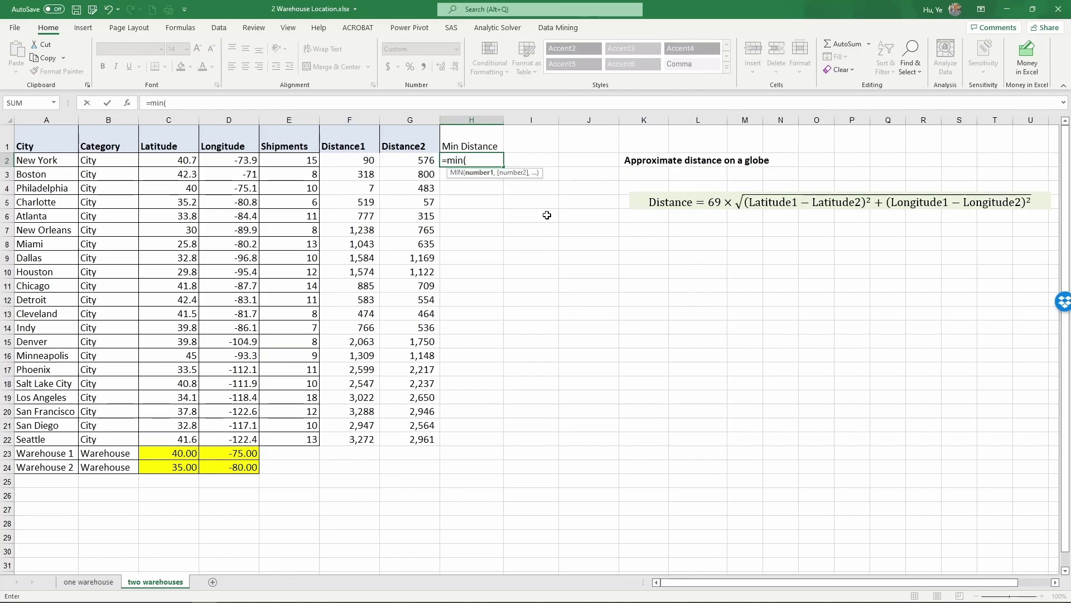
{"action": "left_click_drag", "start_coordinate": [362, 160], "coordinate": [393, 160]}
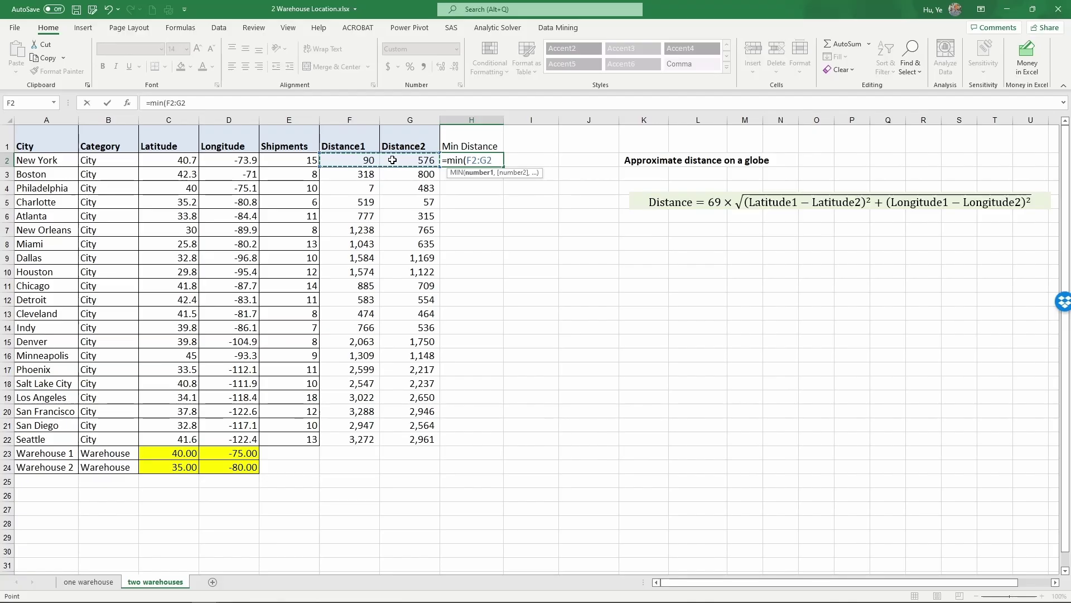
{"action": "type", "text": ")"}
{"action": "key", "text": "Return"}
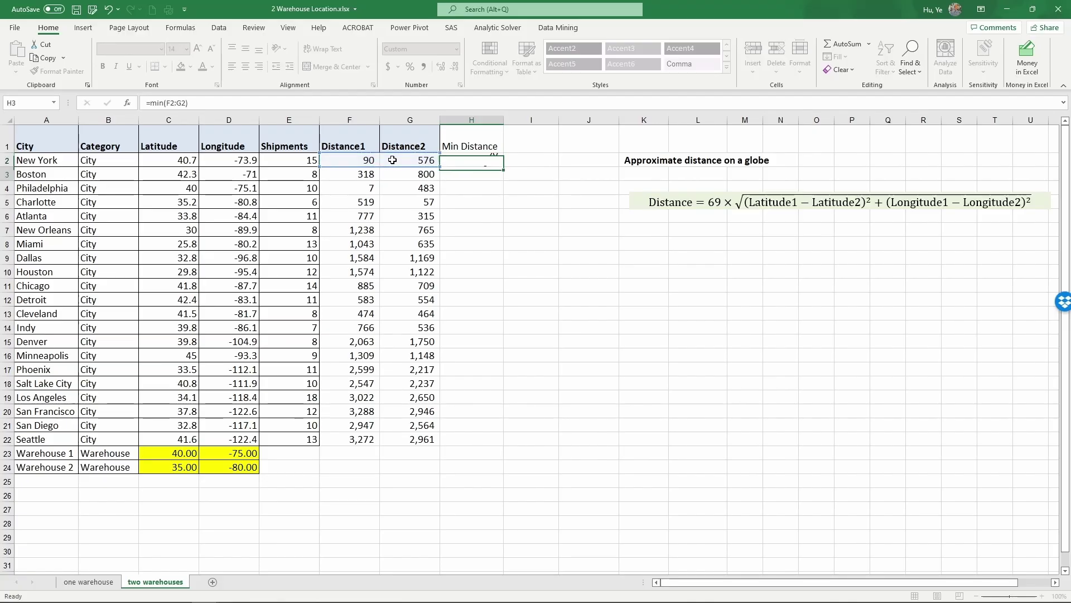
Step: Fill the Min Distance formula down the column and clear H23:H24 on the warehouse rows
{"action": "left_click", "coordinate": [482, 159]}
{"action": "double_click", "coordinate": [505, 169]}
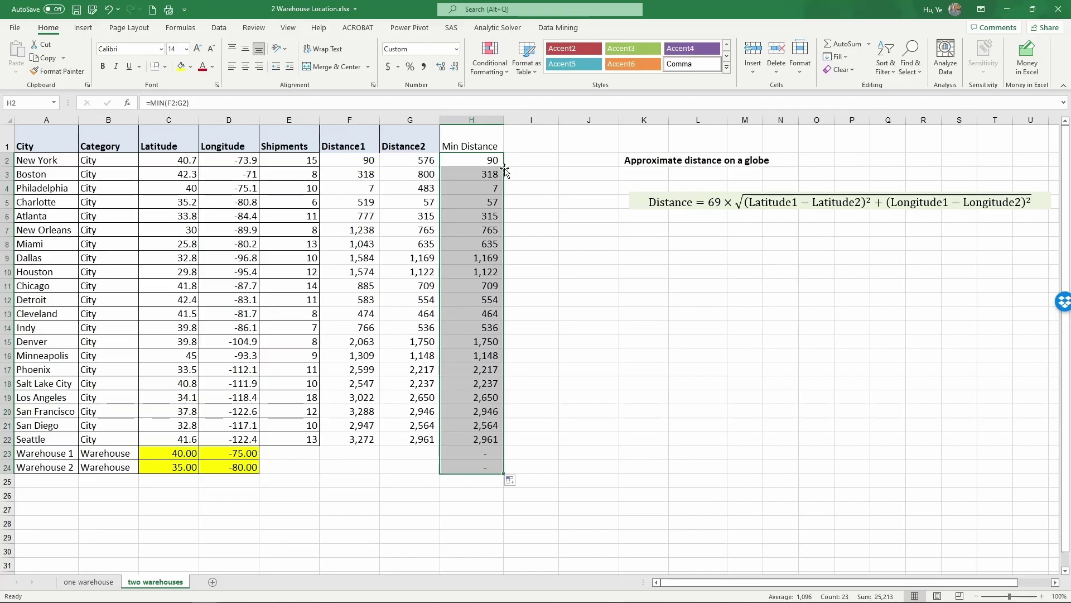
{"action": "left_click", "coordinate": [472, 461]}
{"action": "left_click_drag", "start_coordinate": [472, 462], "coordinate": [472, 467]}
{"action": "key", "text": "Delete"}
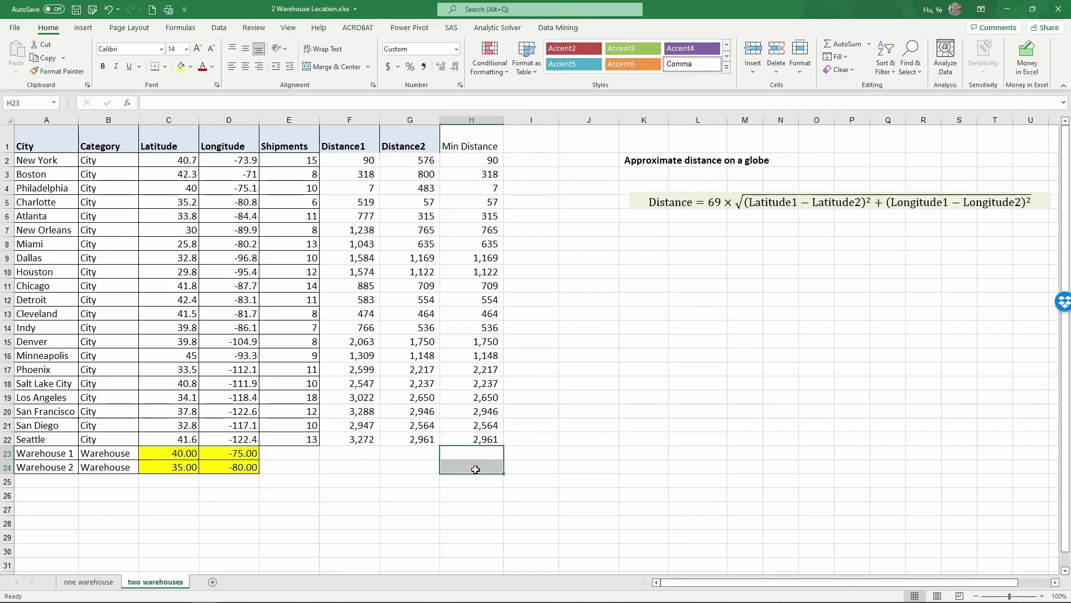
{"action": "left_click", "coordinate": [466, 131]}
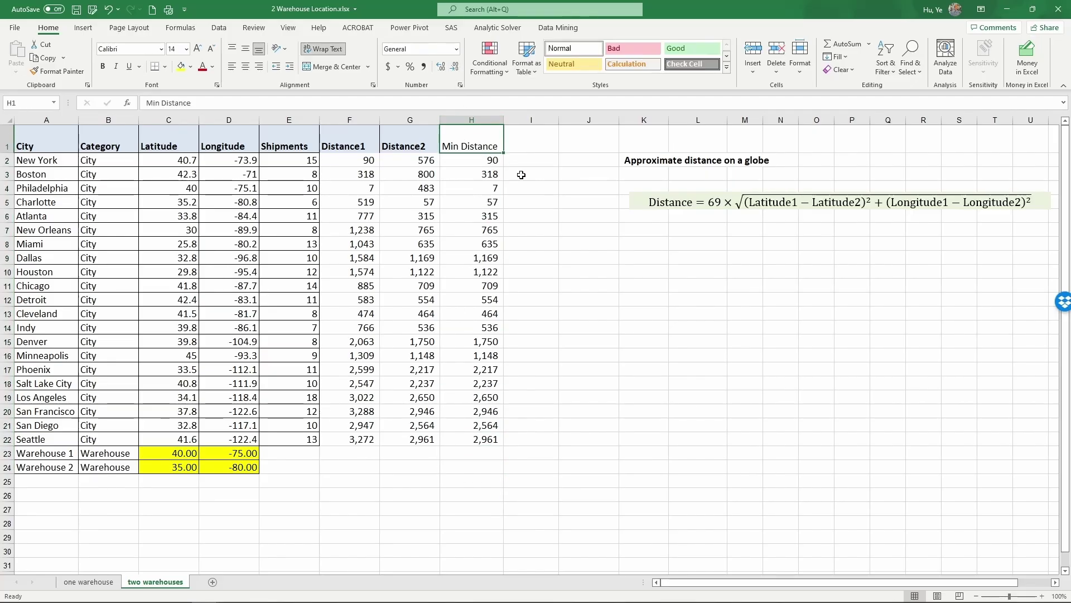
{"action": "key", "text": "Right"}
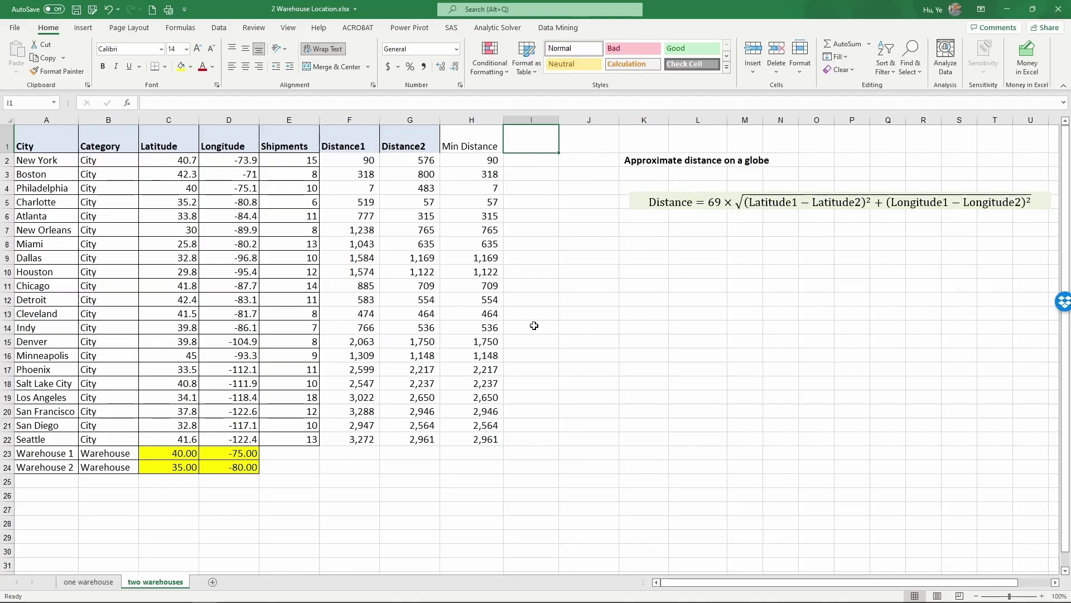
Step: Add the Assigned Warehouse header in I1 and enter =MATCH(H2,F2:G2,0) in I2
{"action": "type", "text": "S"}
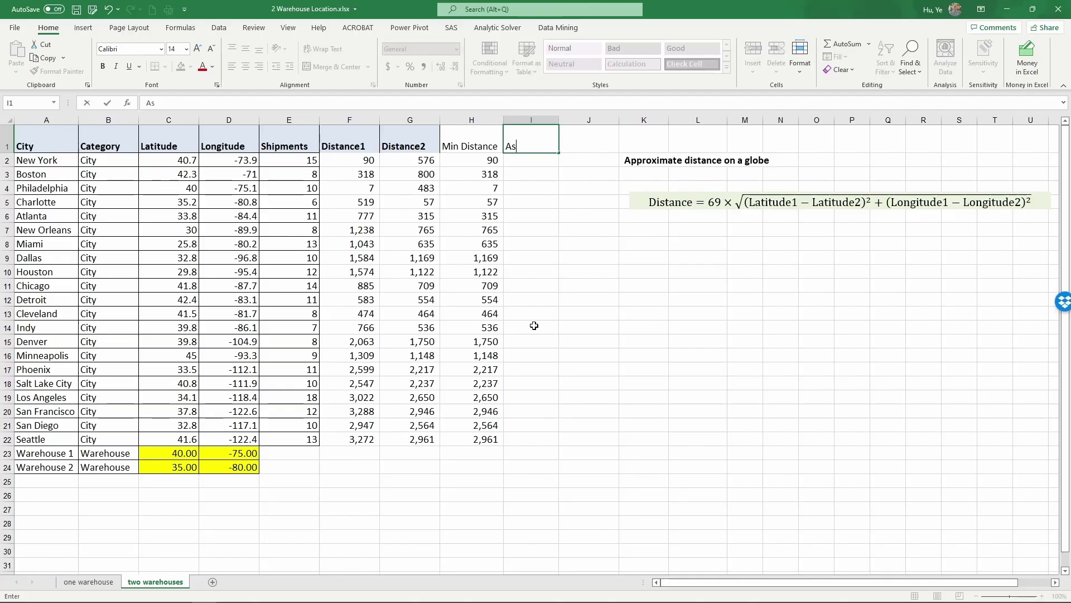
{"action": "type", "text": "ssigned Warehouse"}
{"action": "key", "text": "Return"}
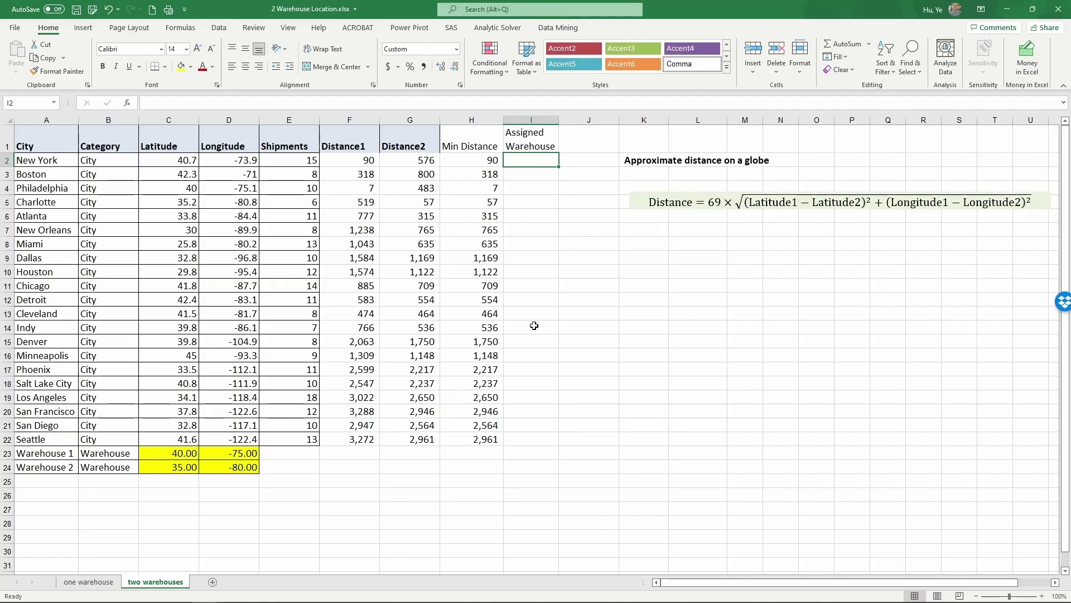
{"action": "type", "text": "=matc"}
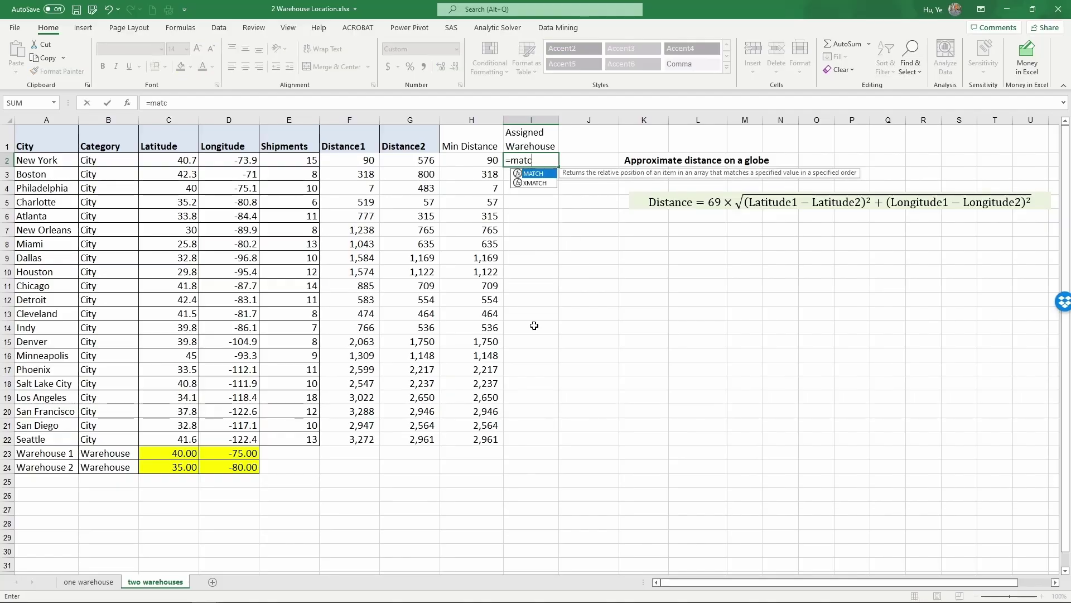
{"action": "type", "text": "h("}
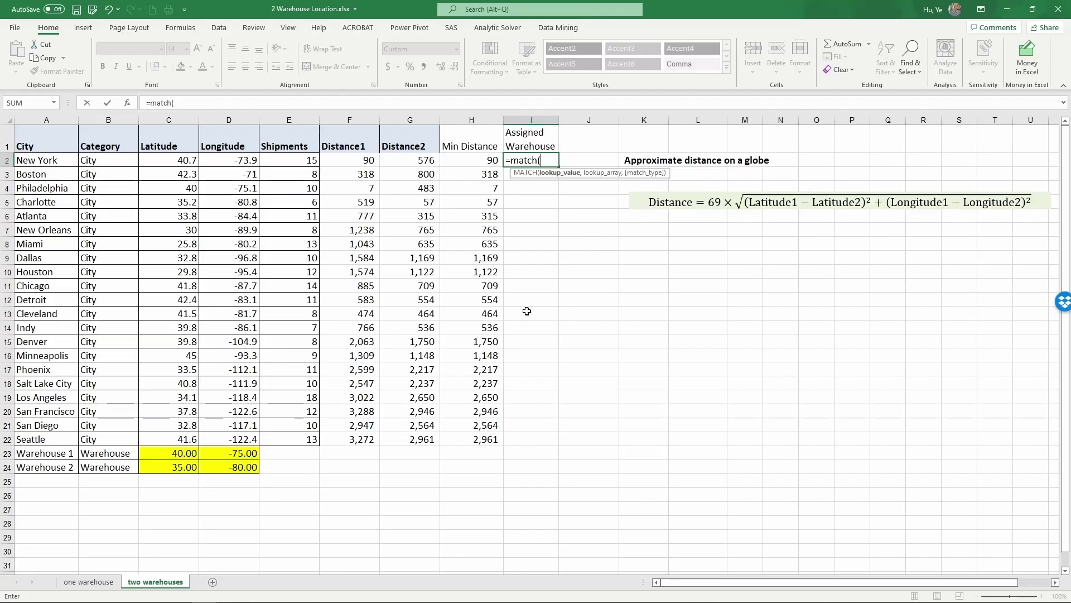
{"action": "left_click", "coordinate": [475, 160]}
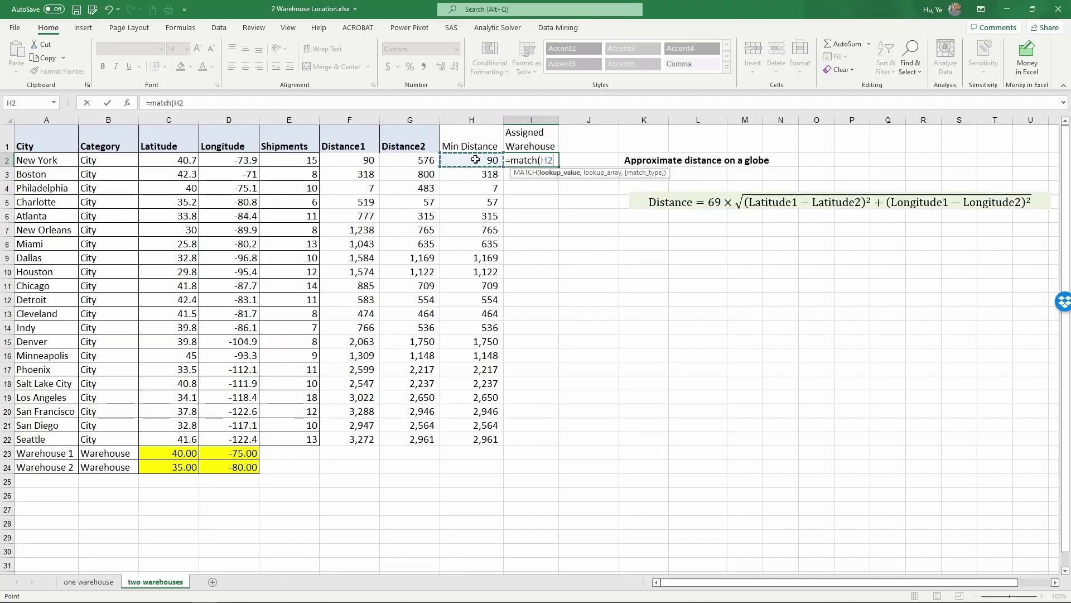
{"action": "type", "text": ","}
{"action": "left_click", "coordinate": [377, 158]}
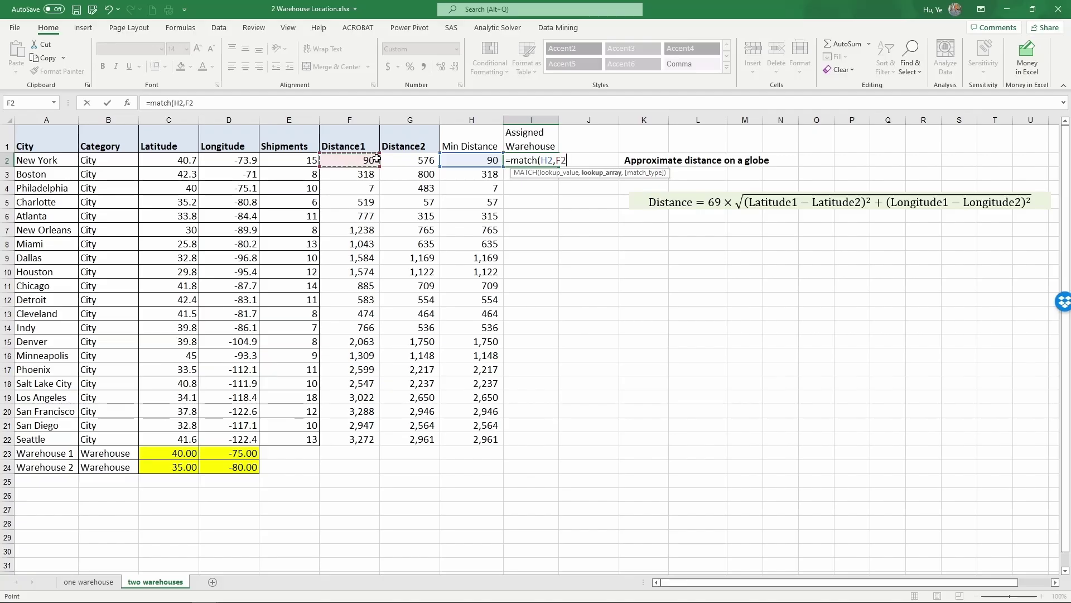
{"action": "left_click_drag", "start_coordinate": [377, 159], "coordinate": [397, 159]}
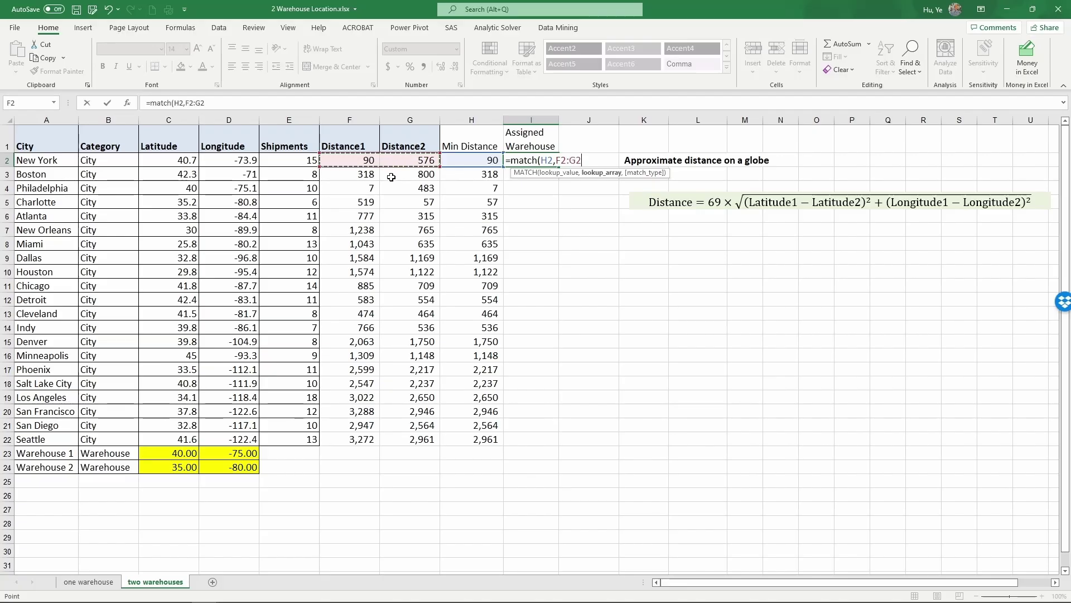
{"action": "type", "text": ","}
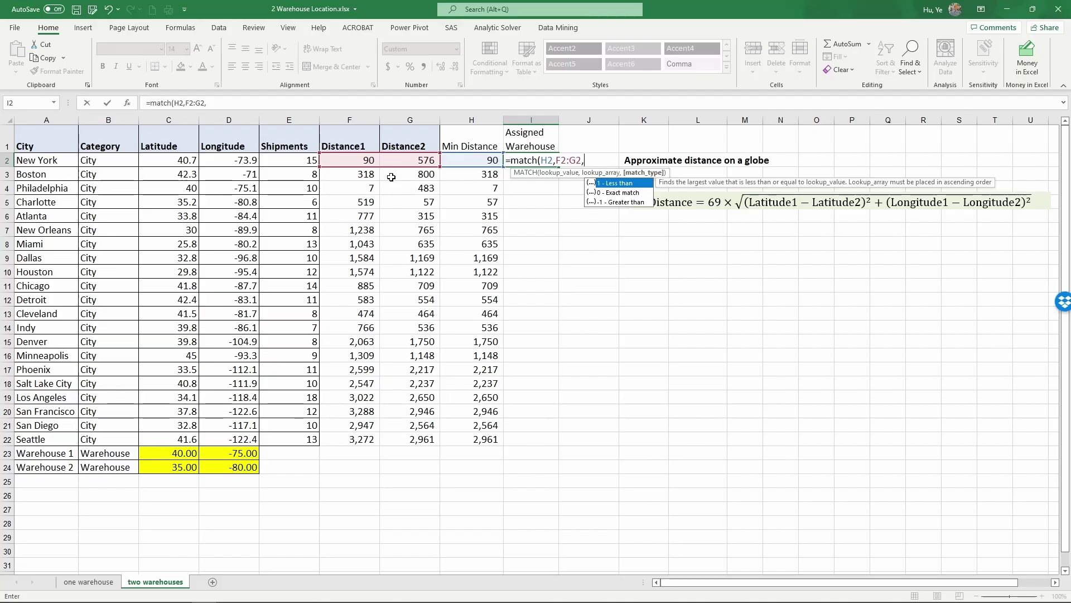
{"action": "type", "text": "0)"}
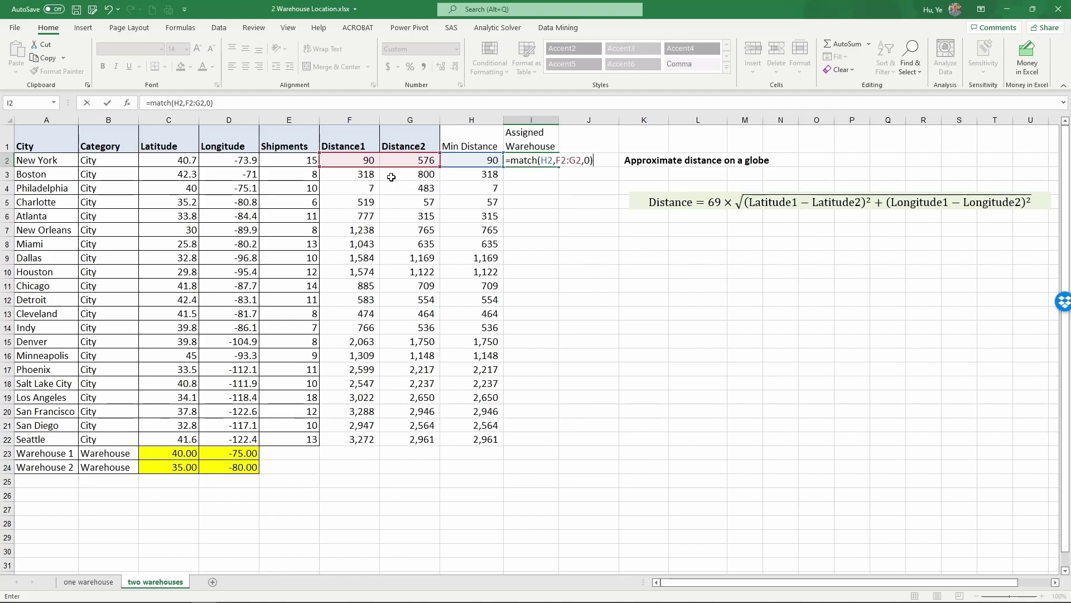
{"action": "key", "text": "Return"}
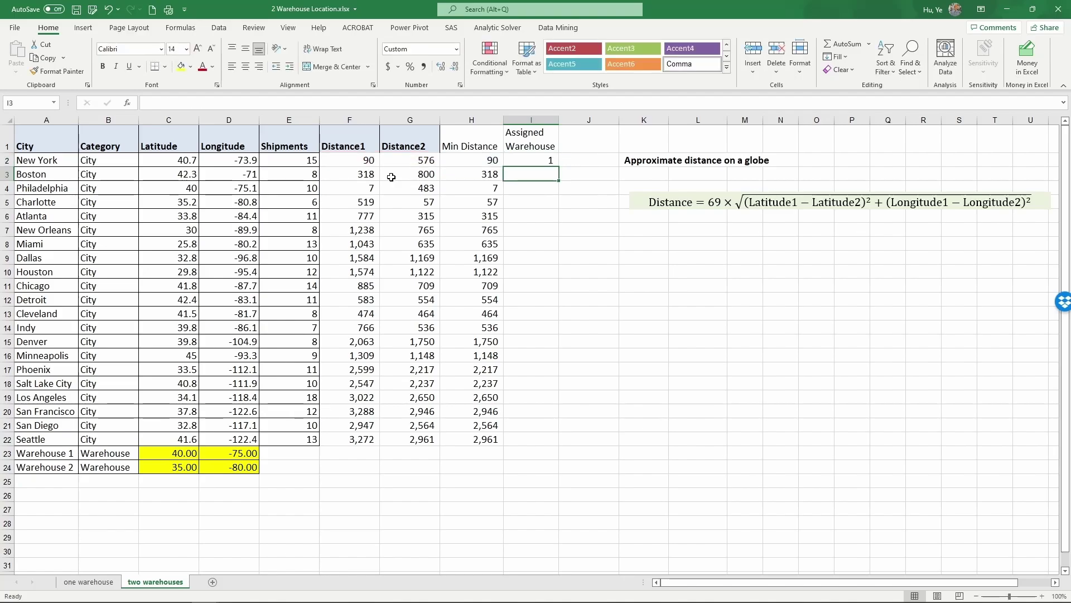
Step: Check the related formulas and fill the MATCH formula down to I22
{"action": "left_click", "coordinate": [527, 163]}
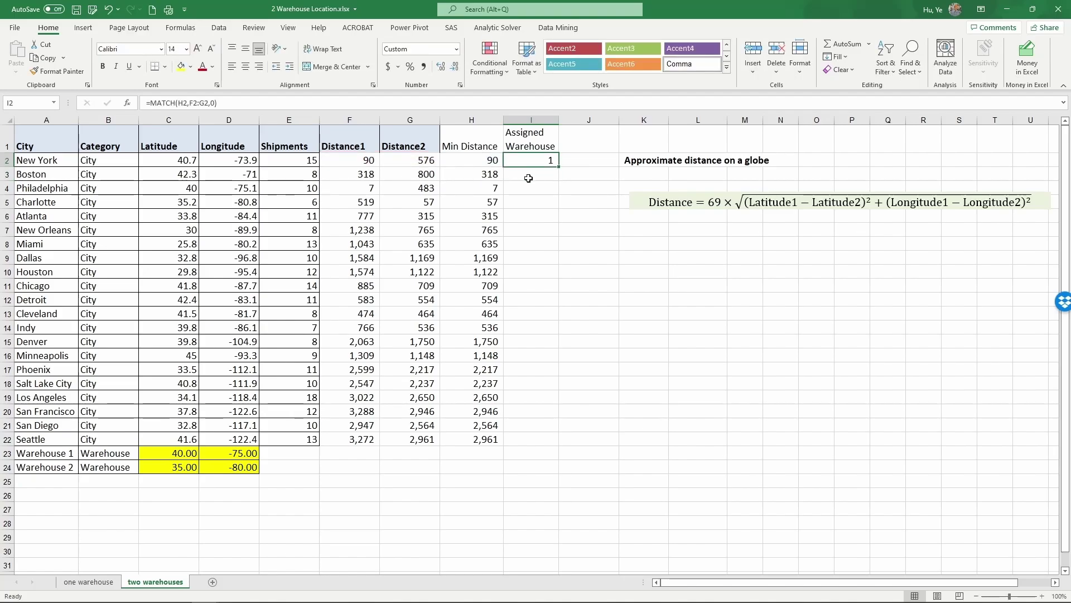
{"action": "left_click", "coordinate": [485, 159]}
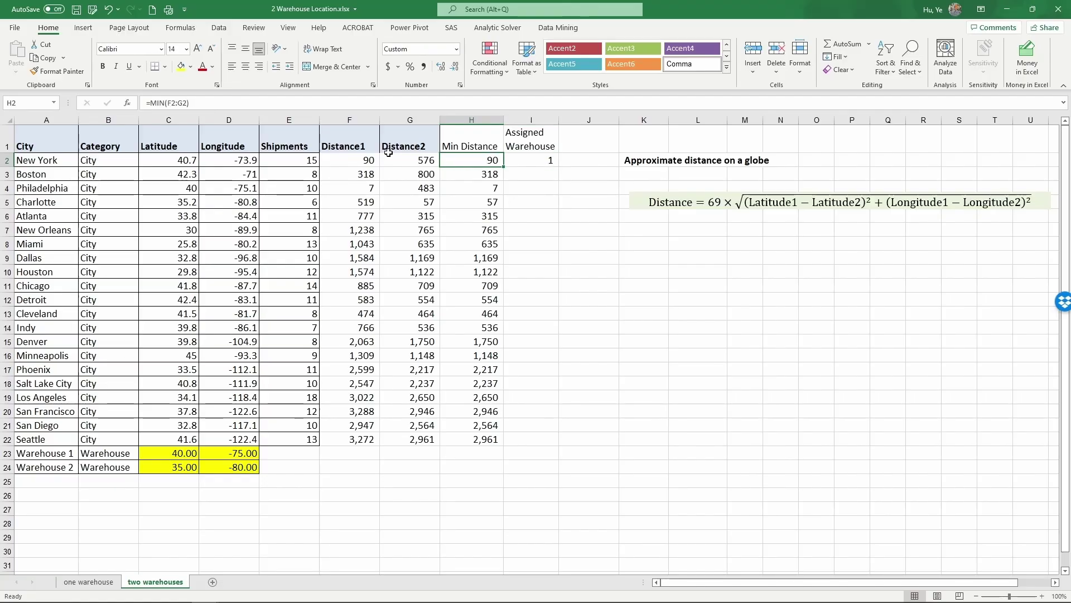
{"action": "left_click", "coordinate": [360, 160]}
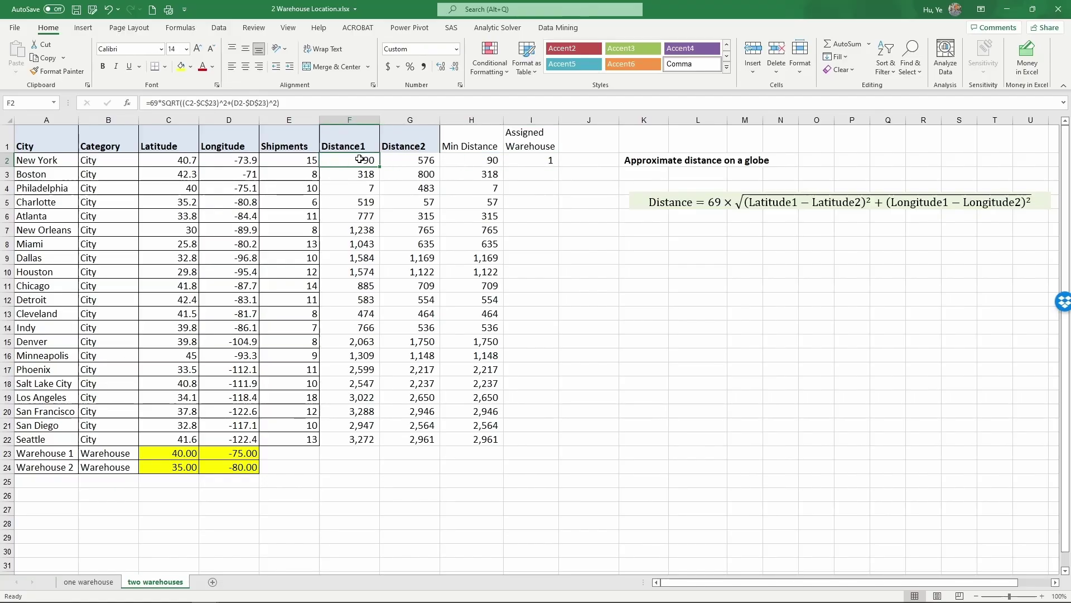
{"action": "left_click", "coordinate": [542, 161]}
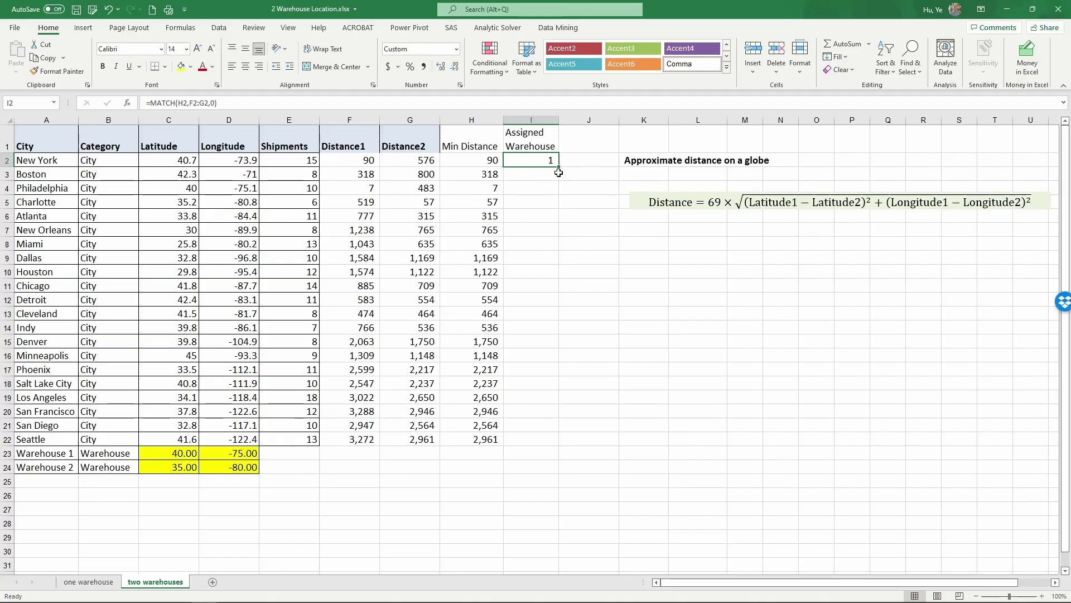
{"action": "left_click_drag", "start_coordinate": [558, 167], "coordinate": [555, 449]}
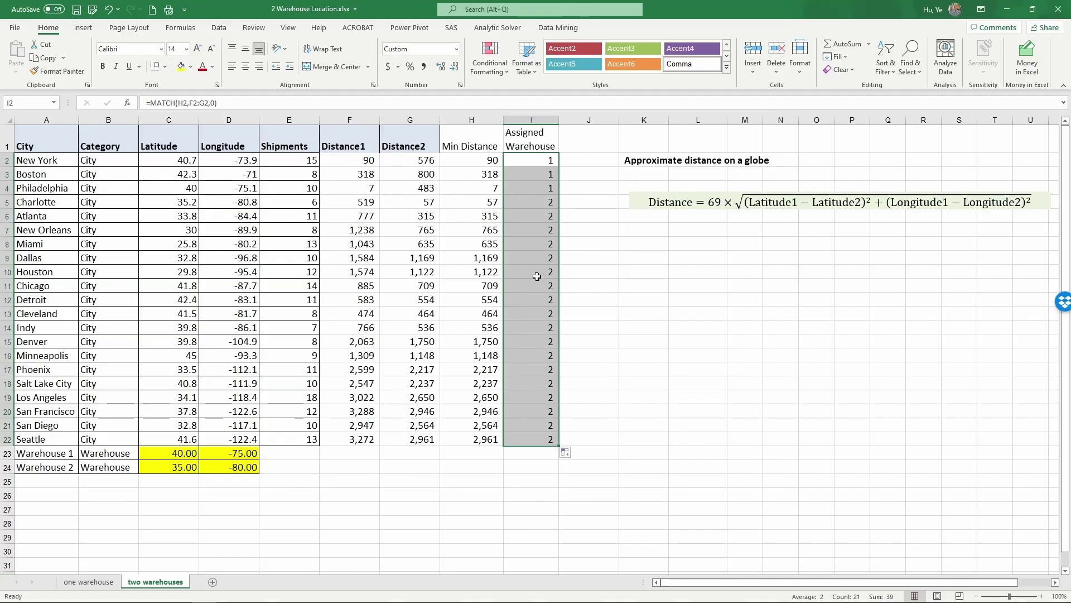
{"action": "left_click_drag", "start_coordinate": [529, 164], "coordinate": [529, 184]}
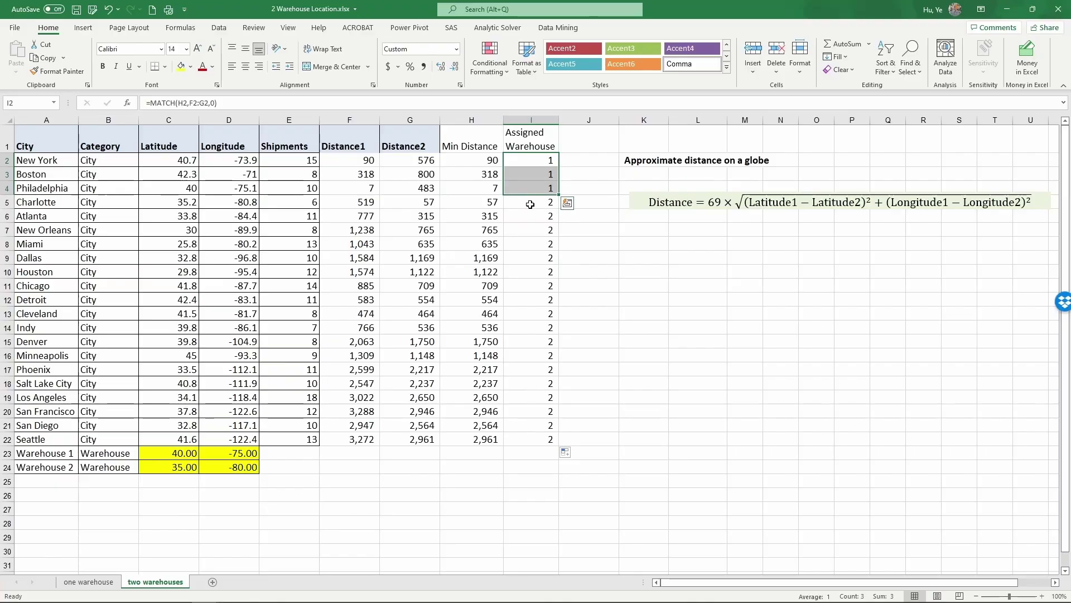
{"action": "left_click", "coordinate": [530, 207]}
{"action": "left_click_drag", "start_coordinate": [190, 453], "coordinate": [212, 477]}
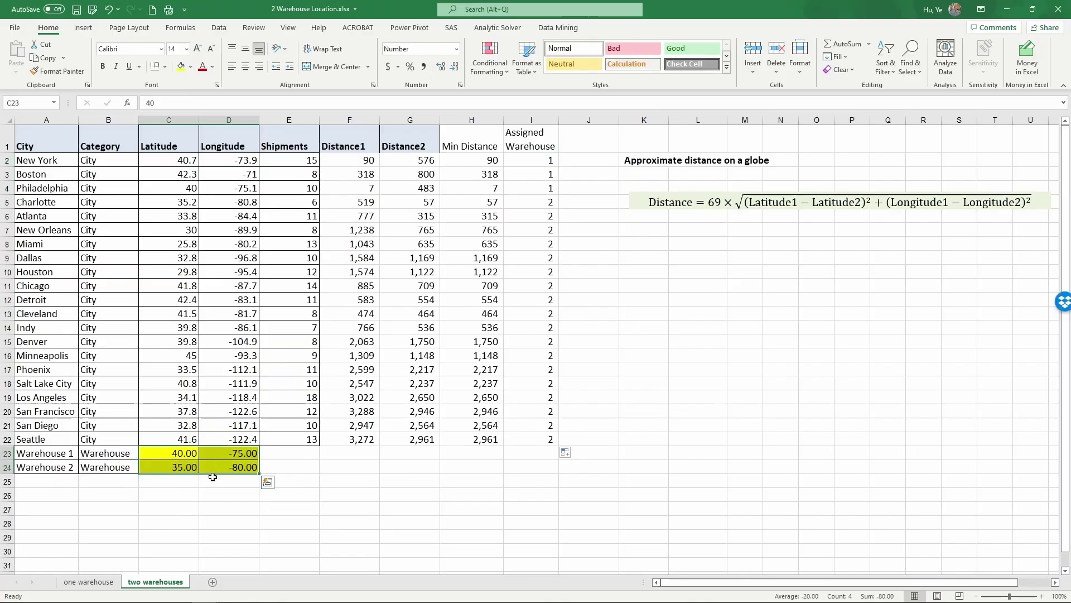
Step: Add a two-line 'Shipments*Dist' header in J1
{"action": "left_click", "coordinate": [510, 352]}
{"action": "left_click", "coordinate": [581, 150]}
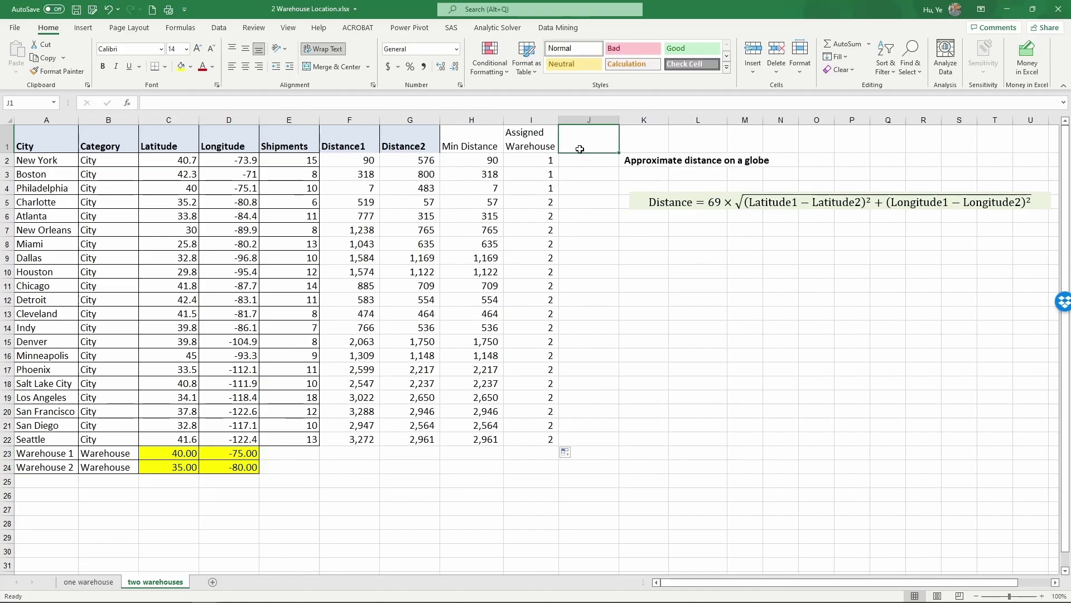
{"action": "type", "text": "Shipments*D"}
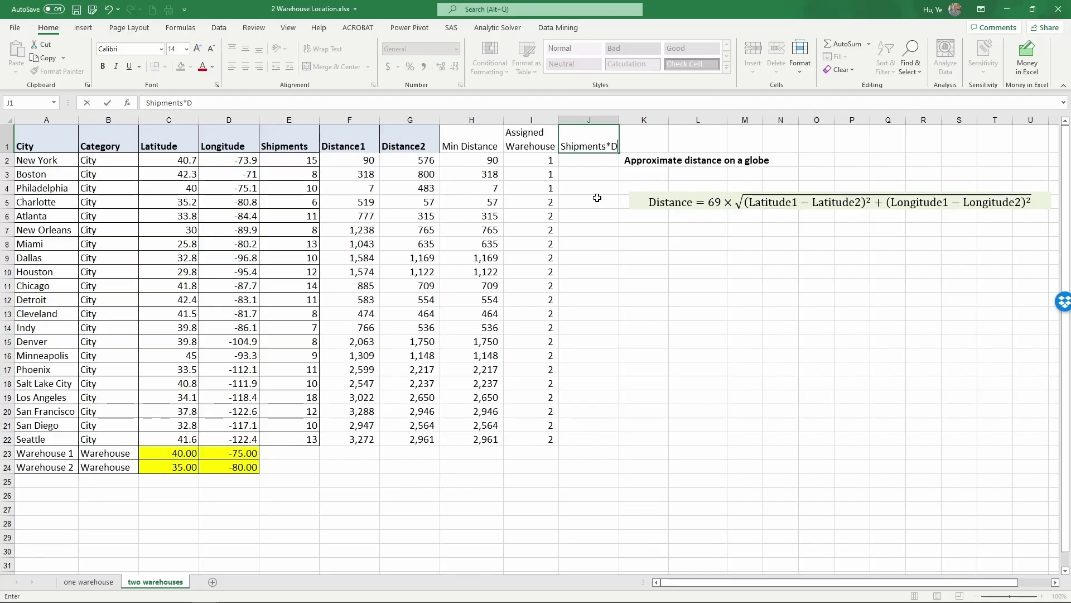
{"action": "key", "text": "alt+Return"}
{"action": "type", "text": "Dist"}
{"action": "key", "text": "Return"}
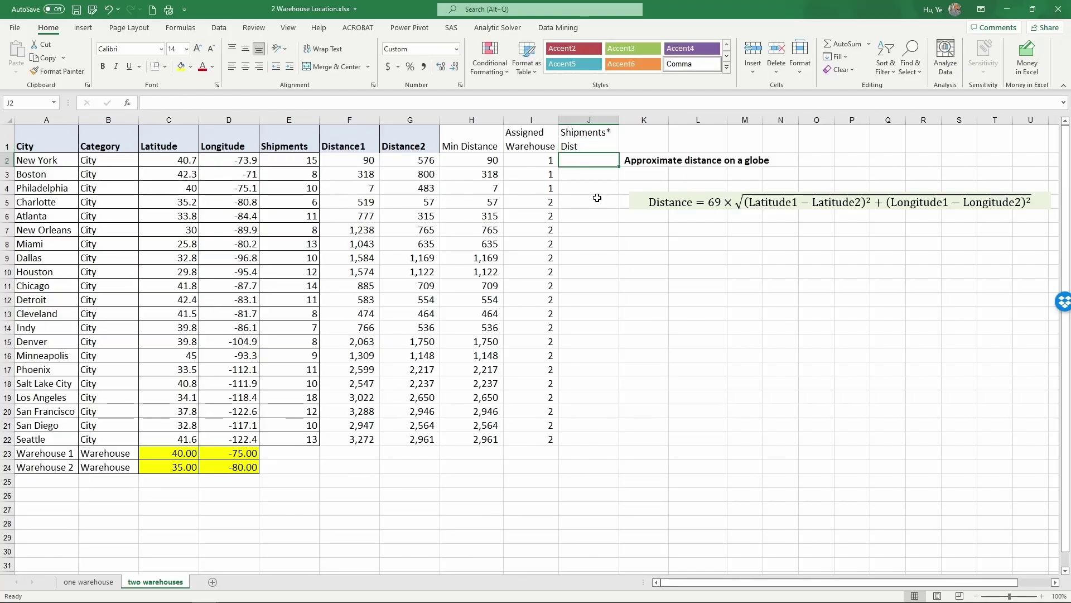
Step: Enter =E2*H2 in J2 and fill it down to J22
{"action": "type", "text": "="}
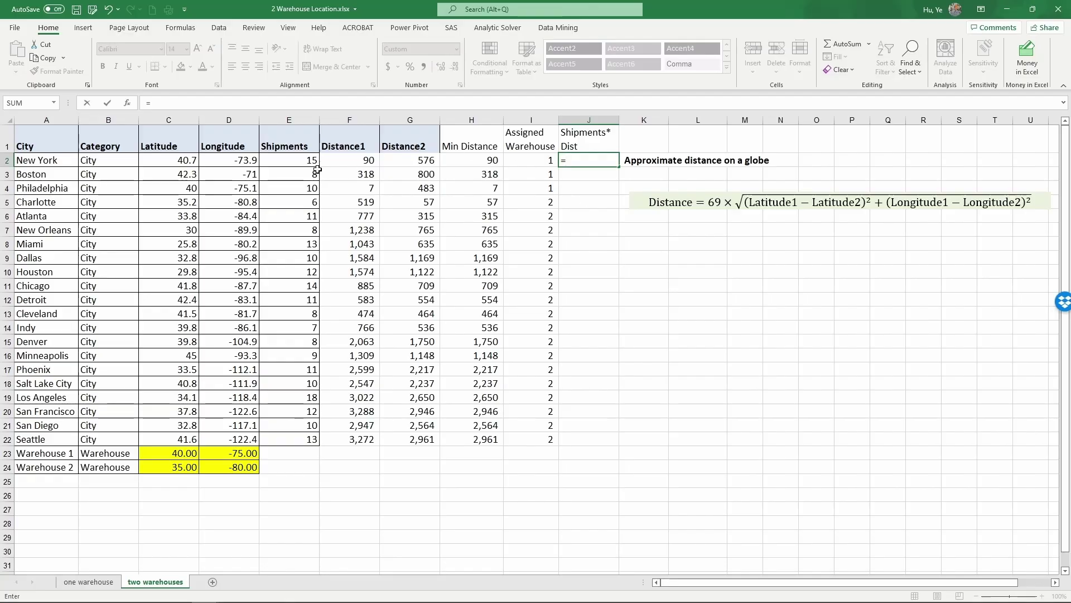
{"action": "left_click", "coordinate": [276, 165]}
{"action": "type", "text": "*"}
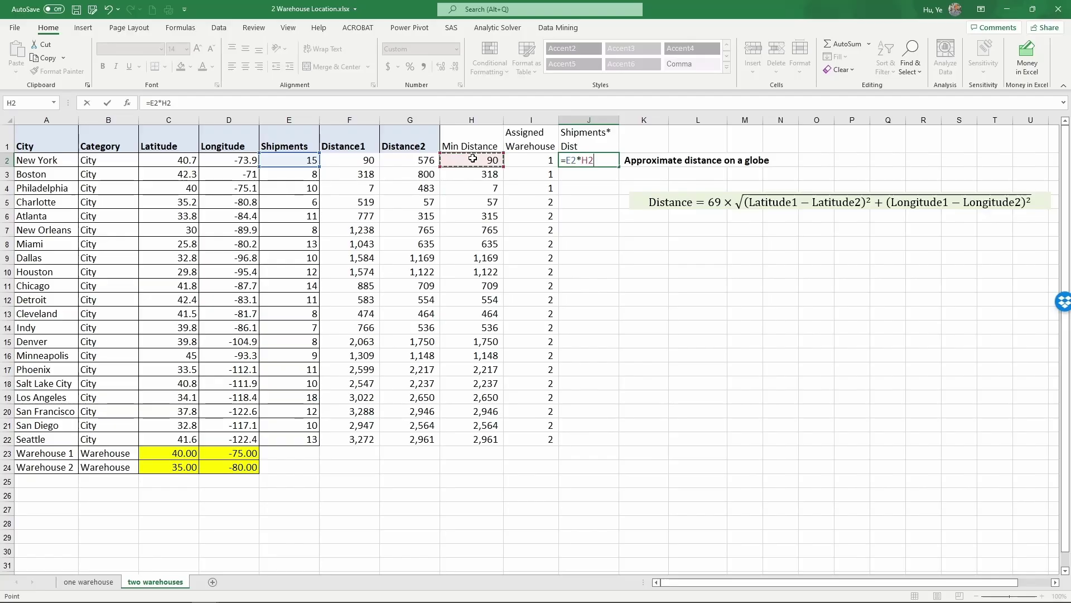
{"action": "left_click", "coordinate": [473, 159]}
{"action": "key", "text": "Return"}
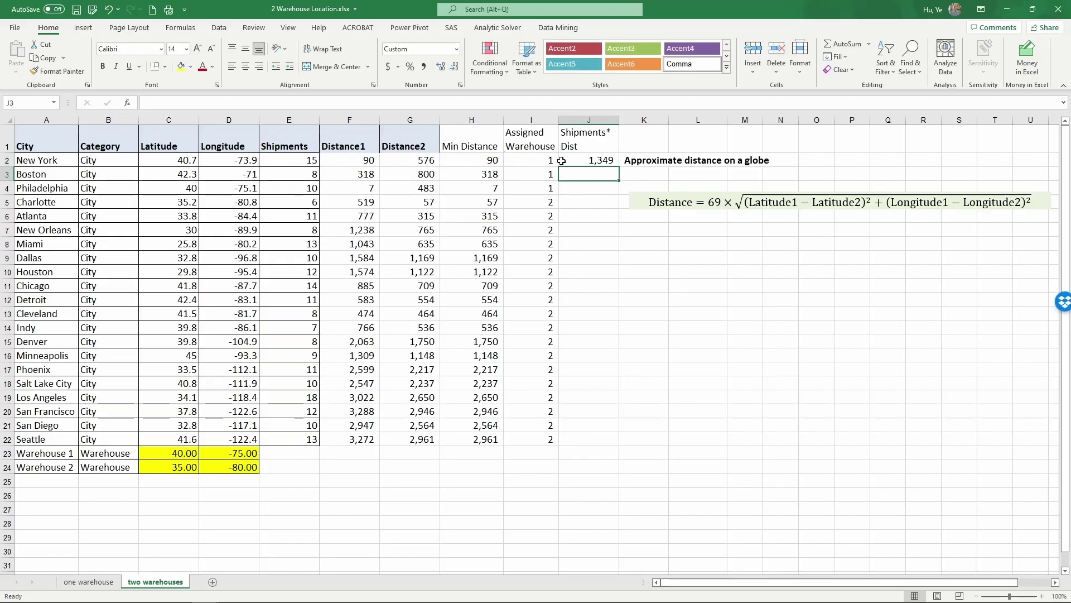
{"action": "left_click", "coordinate": [605, 161]}
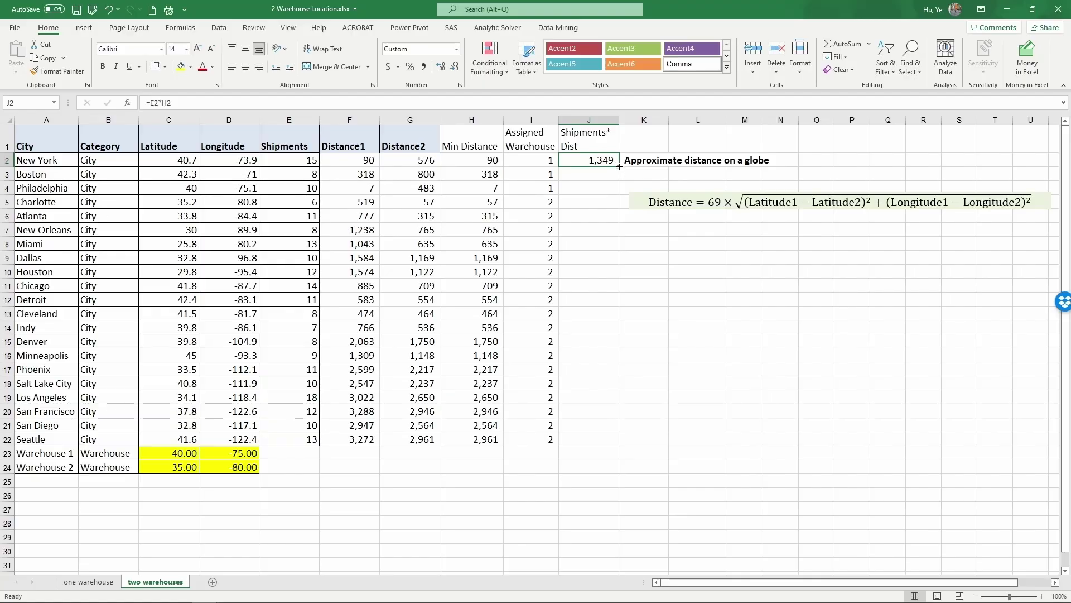
{"action": "left_click_drag", "start_coordinate": [620, 169], "coordinate": [623, 447]}
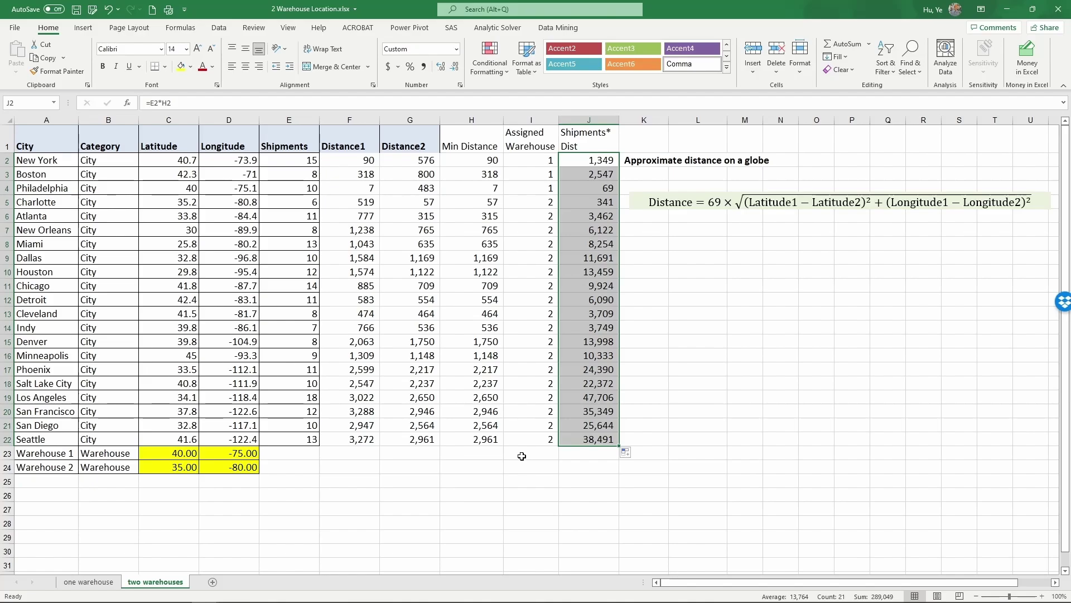
Step: Add a Total label and a SUM of the Shipments*Dist column in J23, giving 289,049
{"action": "left_click", "coordinate": [522, 456]}
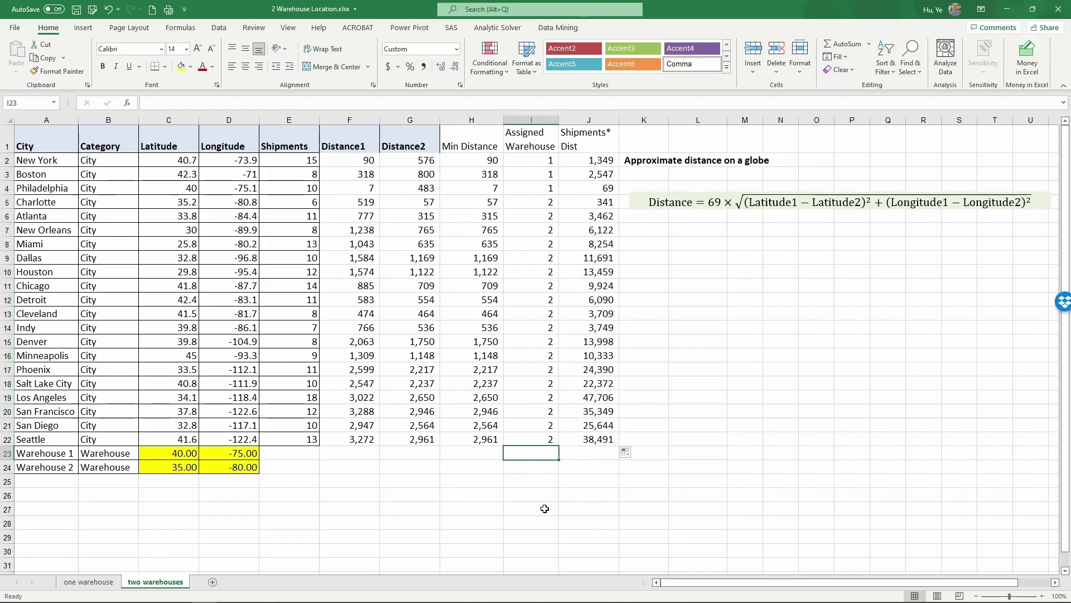
{"action": "type", "text": "Total"}
{"action": "key", "text": "Tab"}
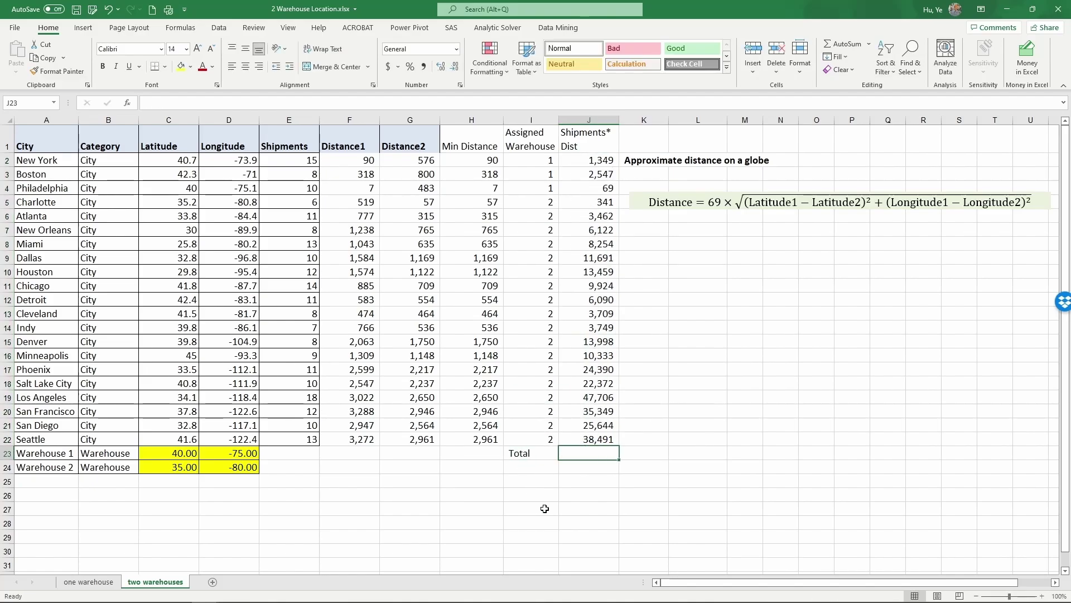
{"action": "type", "text": "=sum("}
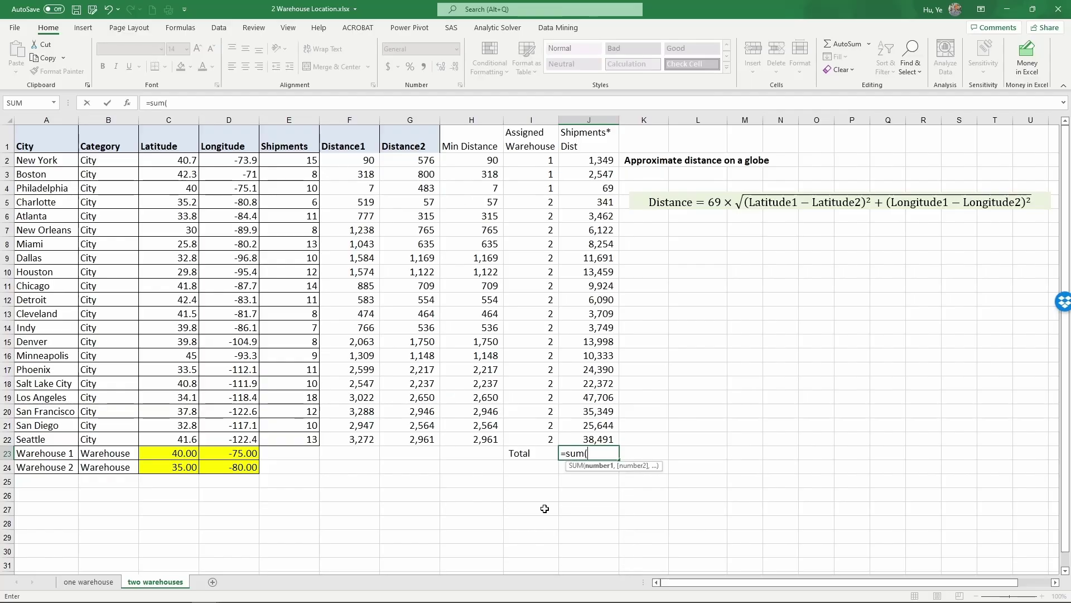
{"action": "left_click_drag", "start_coordinate": [565, 439], "coordinate": [583, 164]}
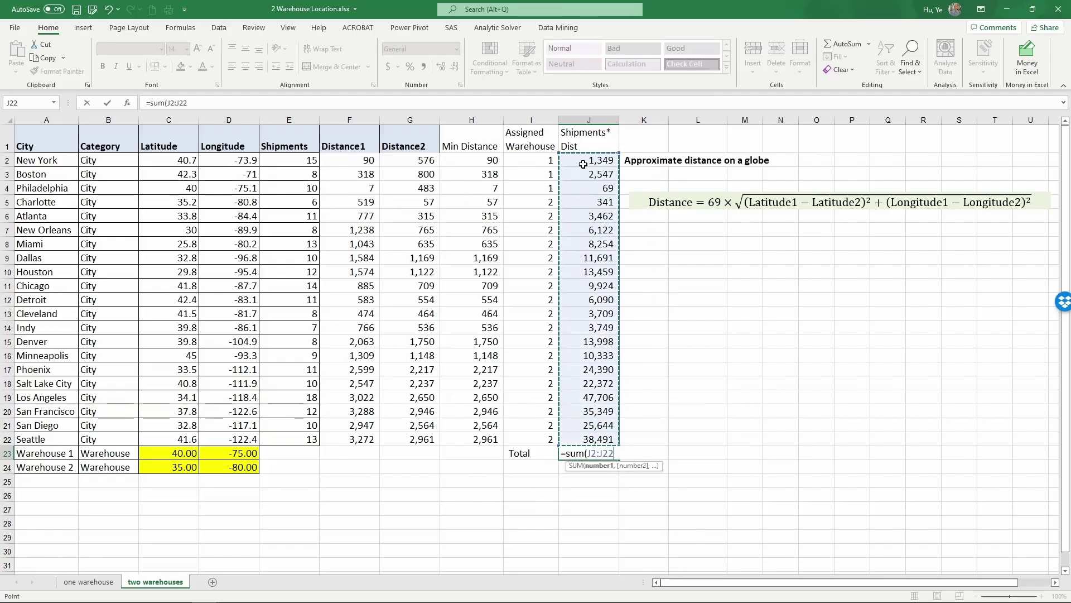
{"action": "type", "text": ")"}
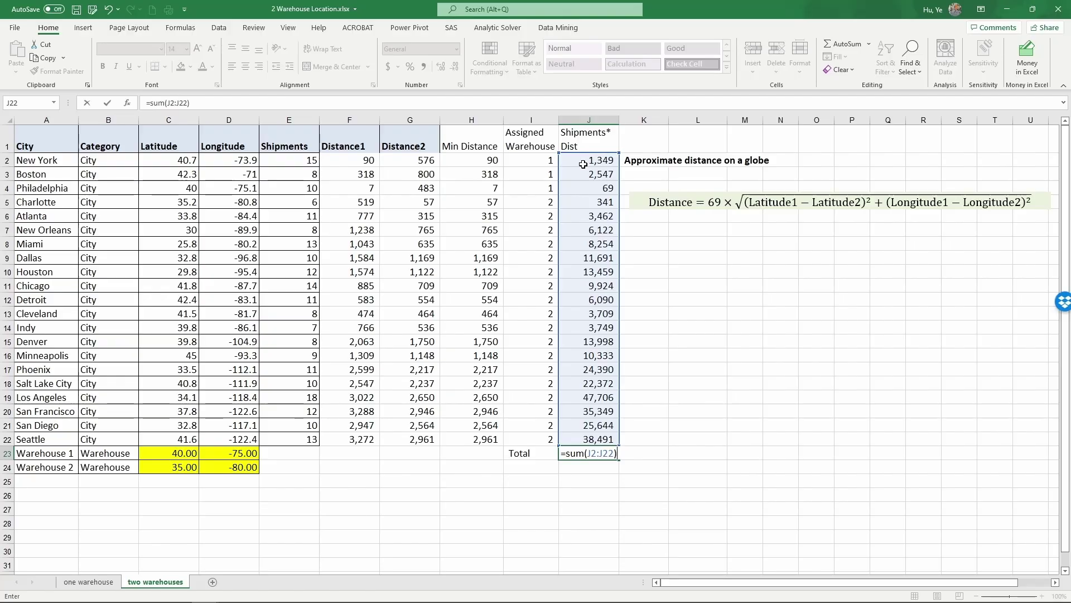
{"action": "key", "text": "Return"}
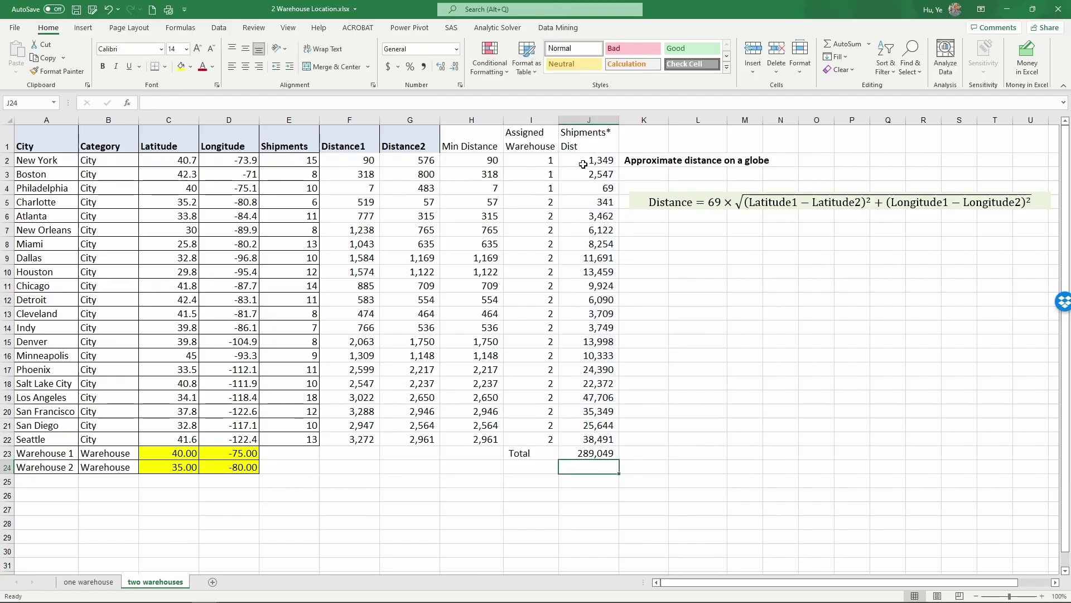
Step: Label I24 'Mean distance' and enter =J23/SUM(E2:E22) in J24, giving 1,290.40
{"action": "key", "text": "Left"}
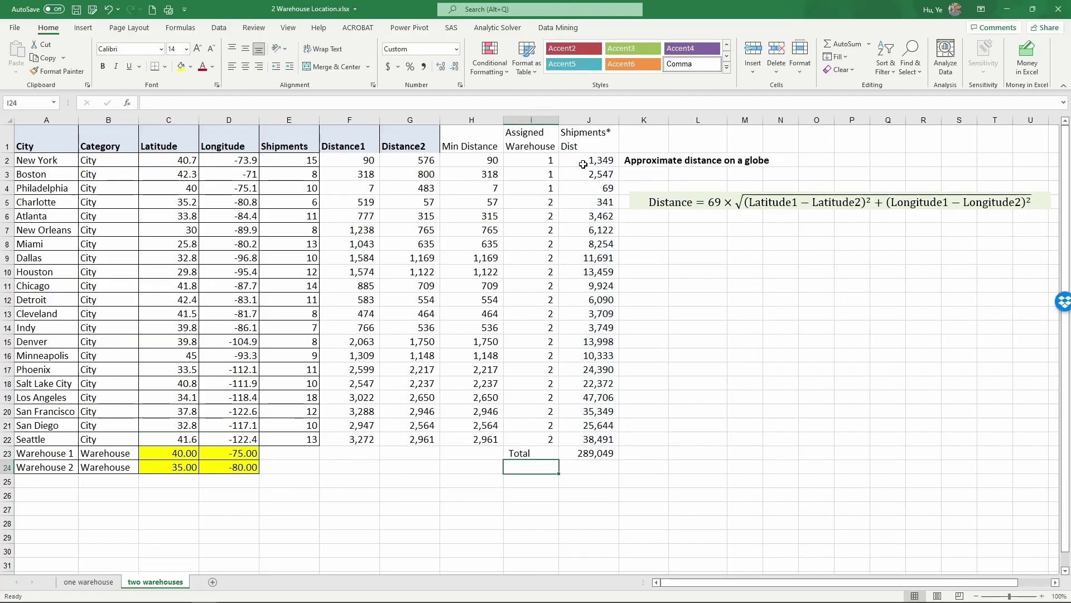
{"action": "type", "text": "Mean distance"}
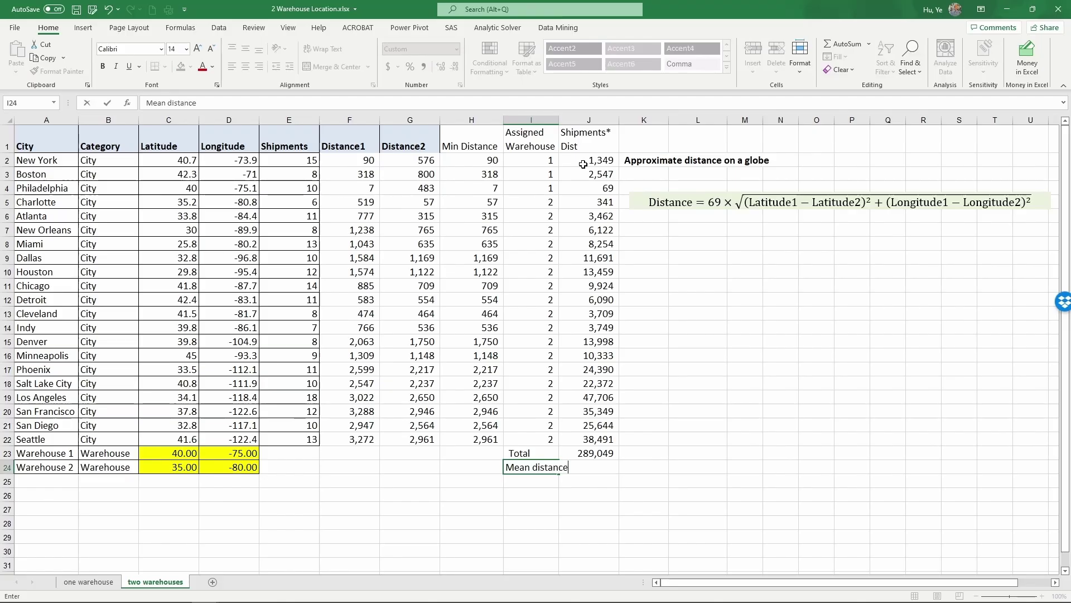
{"action": "key", "text": "Return"}
{"action": "key", "text": "Up"}
{"action": "key", "text": "Right"}
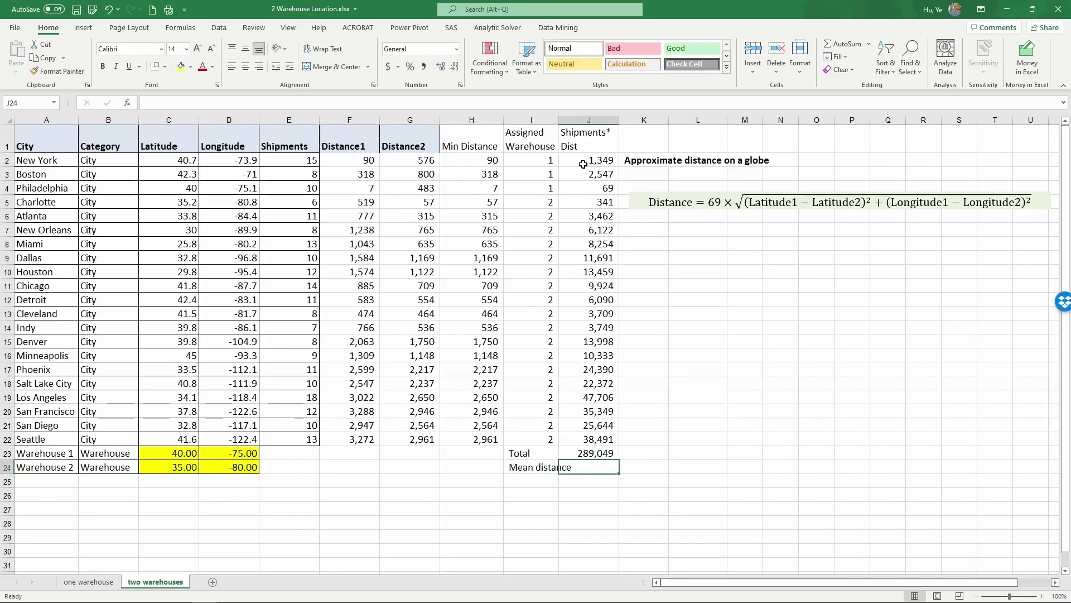
{"action": "type", "text": "="}
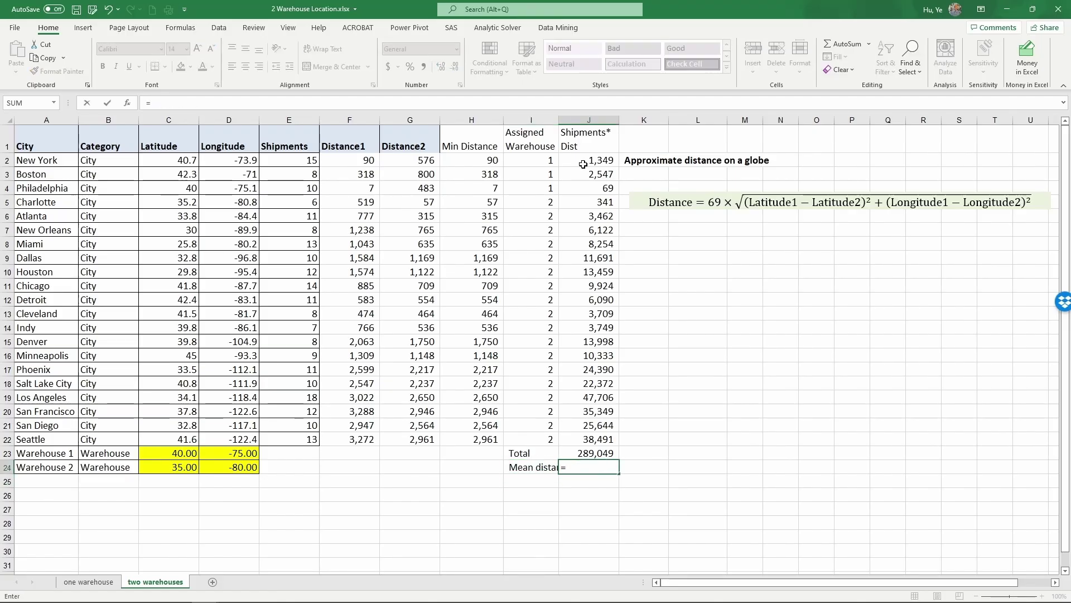
{"action": "left_click", "coordinate": [586, 452]}
{"action": "type", "text": "/"}
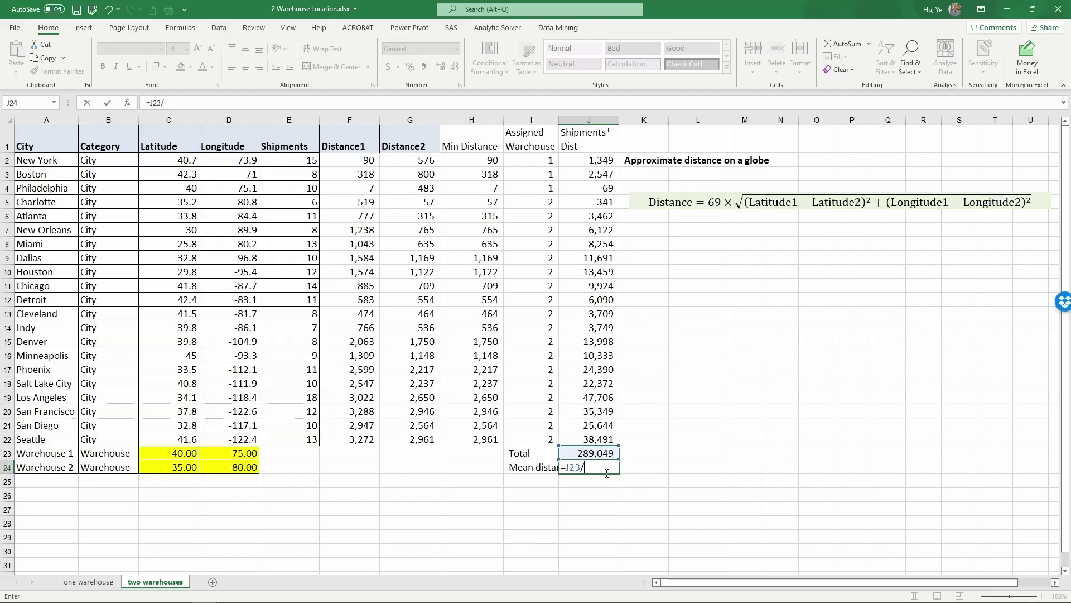
{"action": "type", "text": "sum("}
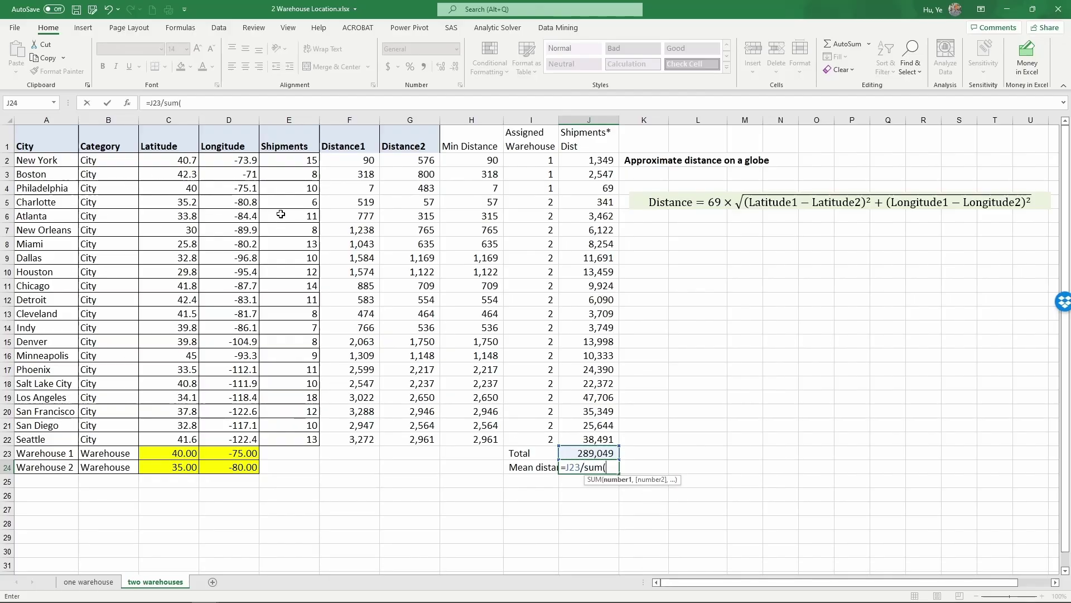
{"action": "left_click_drag", "start_coordinate": [287, 161], "coordinate": [284, 431]}
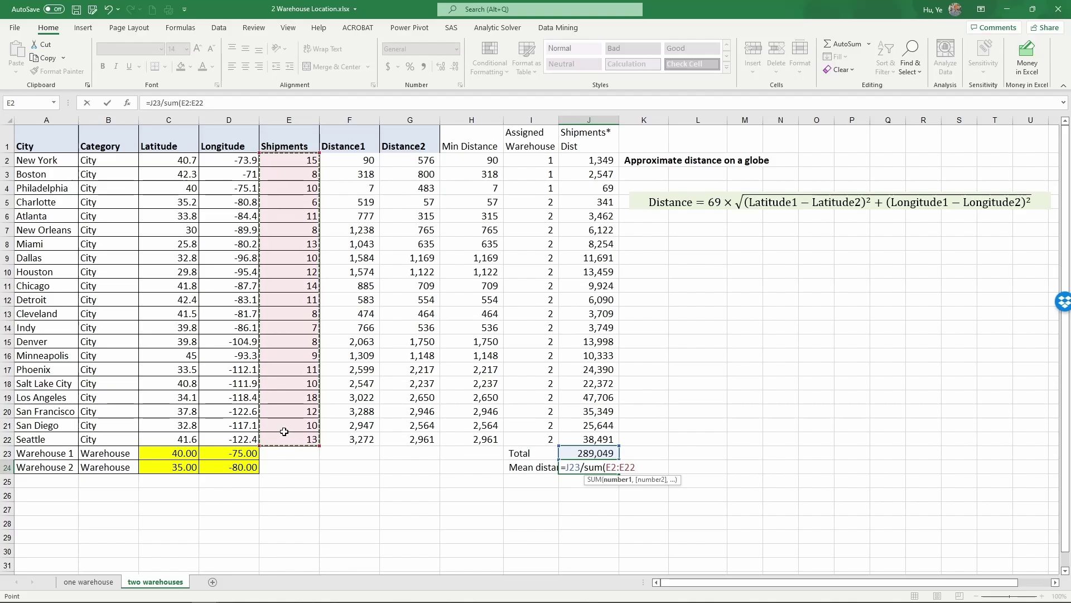
{"action": "type", "text": ")"}
{"action": "key", "text": "Return"}
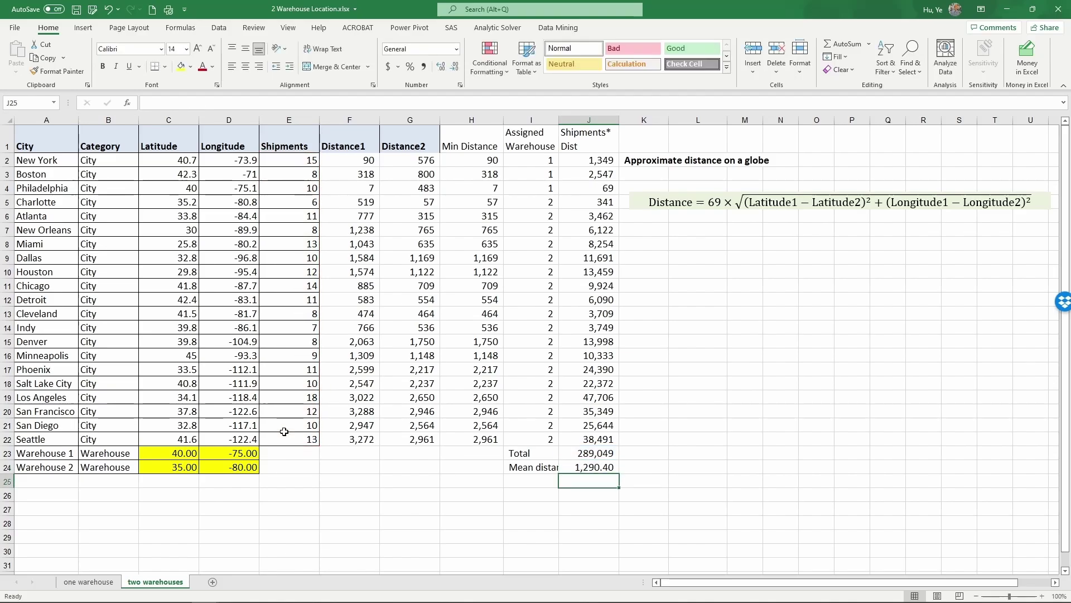
{"action": "left_click", "coordinate": [581, 449]}
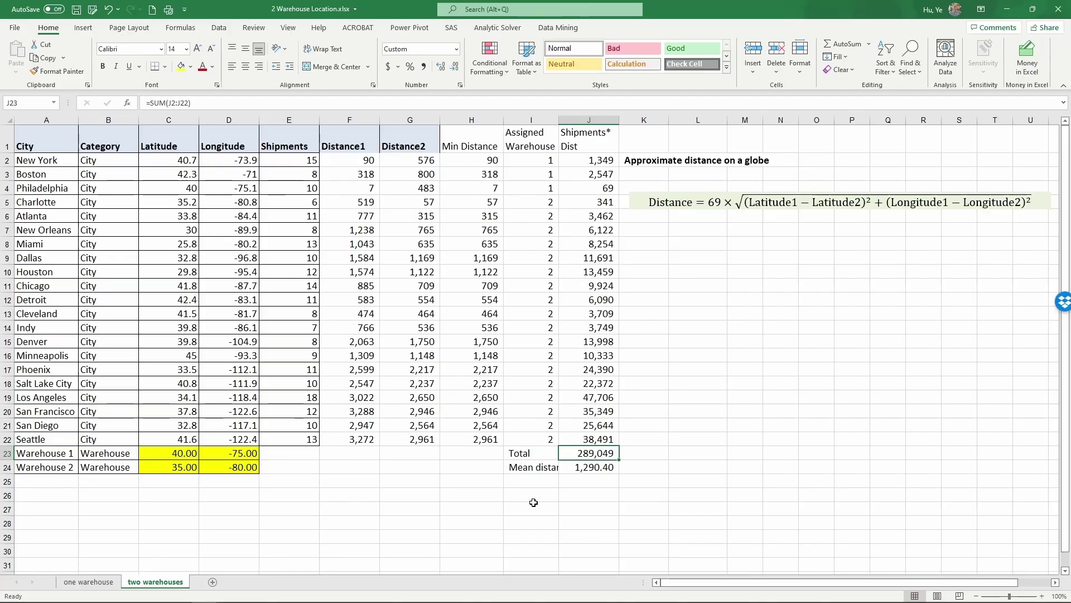
{"action": "left_click", "coordinate": [479, 160]}
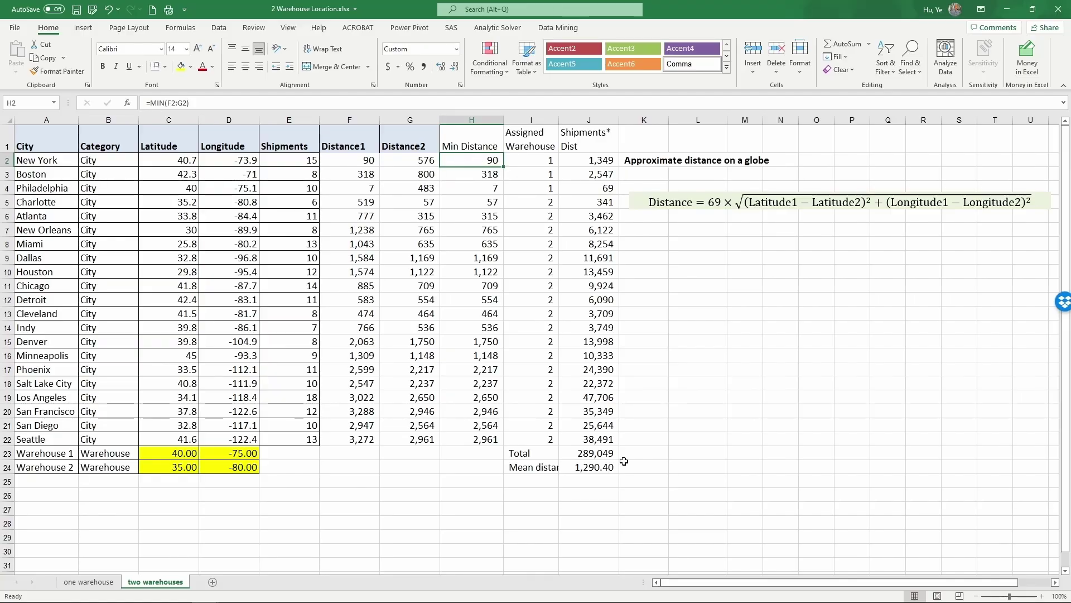
{"action": "left_click", "coordinate": [598, 457]}
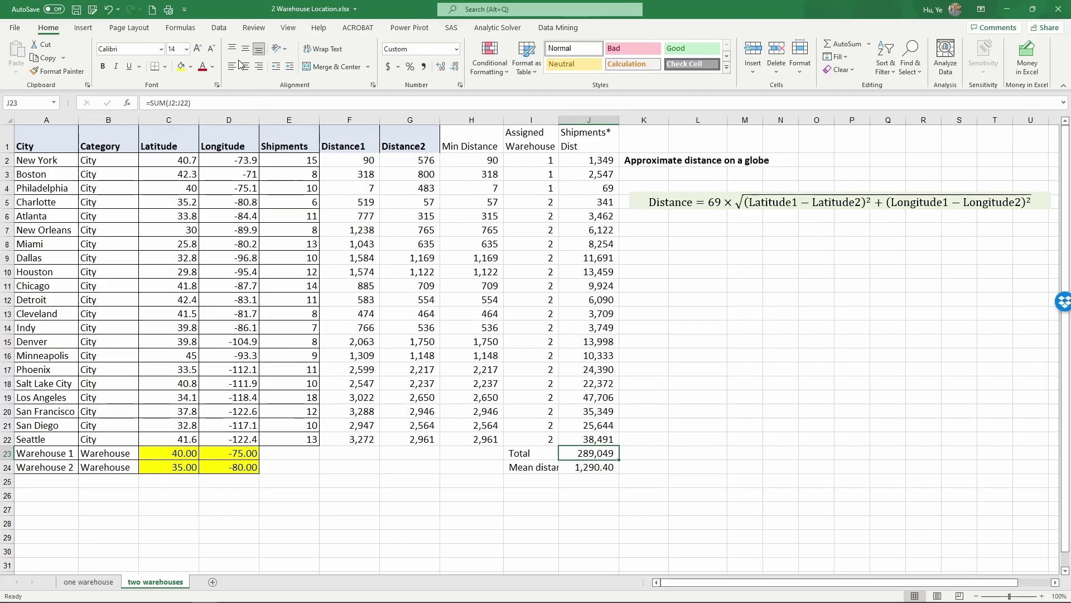
Step: Open Solver and set it to minimize $J$23 by changing warehouse coordinates $C$23:$D$24
{"action": "left_click", "coordinate": [219, 28]}
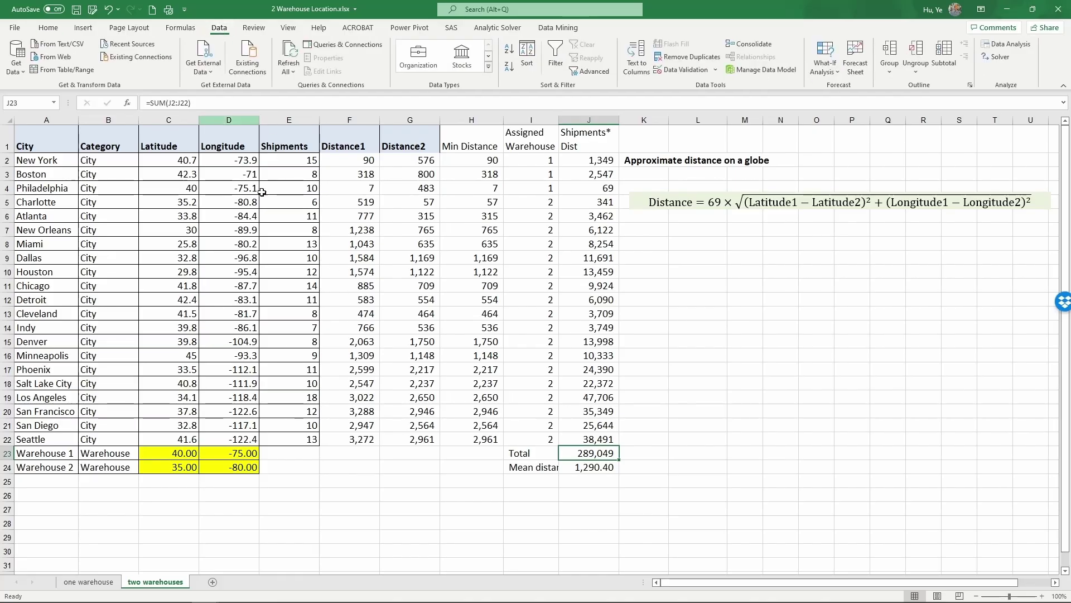
{"action": "left_click", "coordinate": [996, 57]}
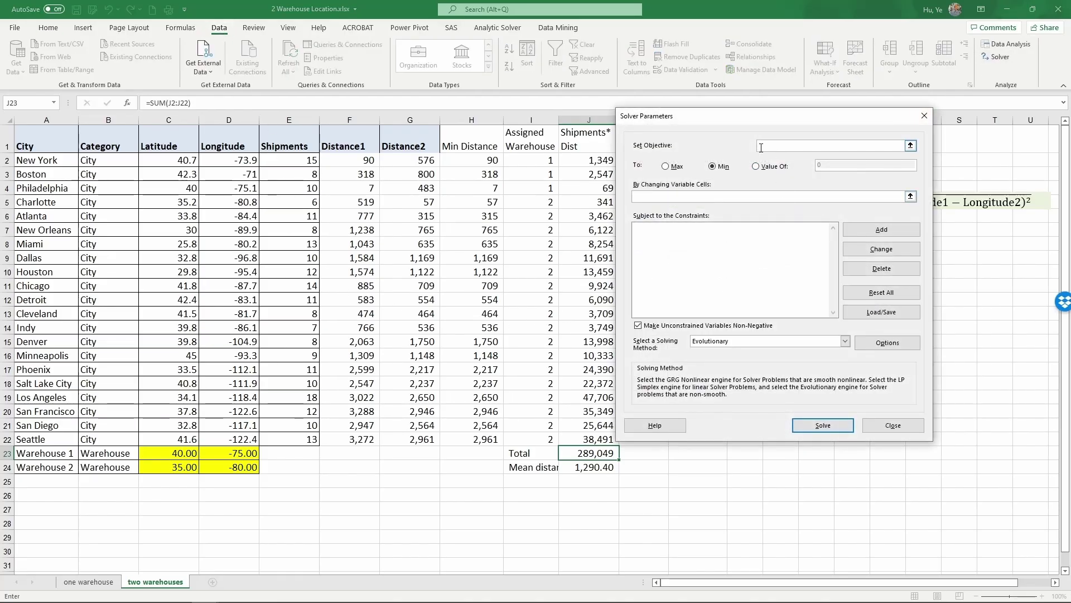
{"action": "left_click", "coordinate": [583, 452]}
{"action": "left_click", "coordinate": [677, 167]}
{"action": "left_click", "coordinate": [722, 166]}
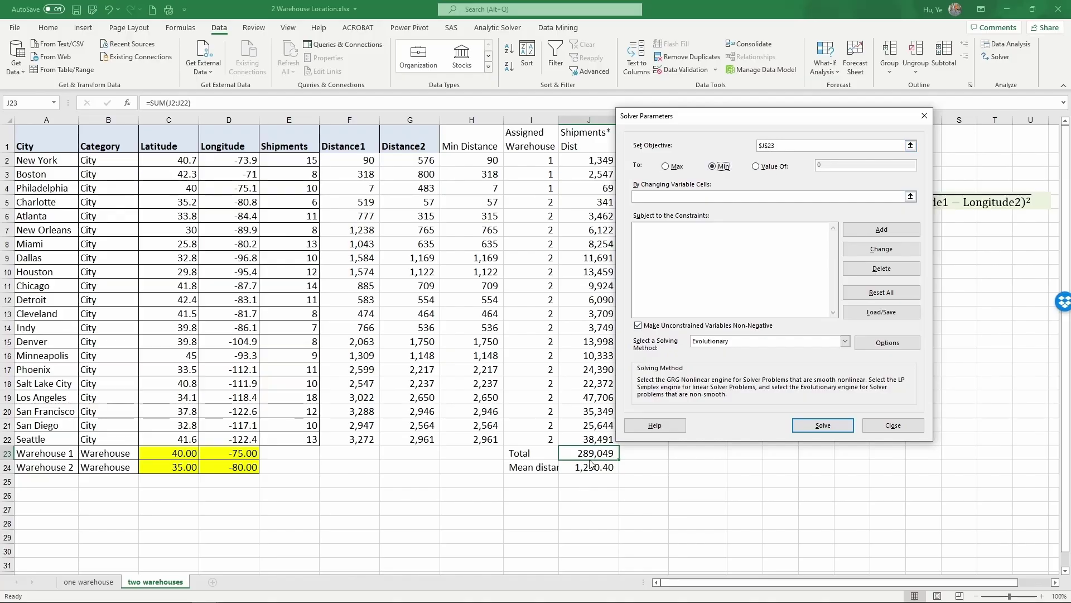
{"action": "left_click", "coordinate": [701, 197]}
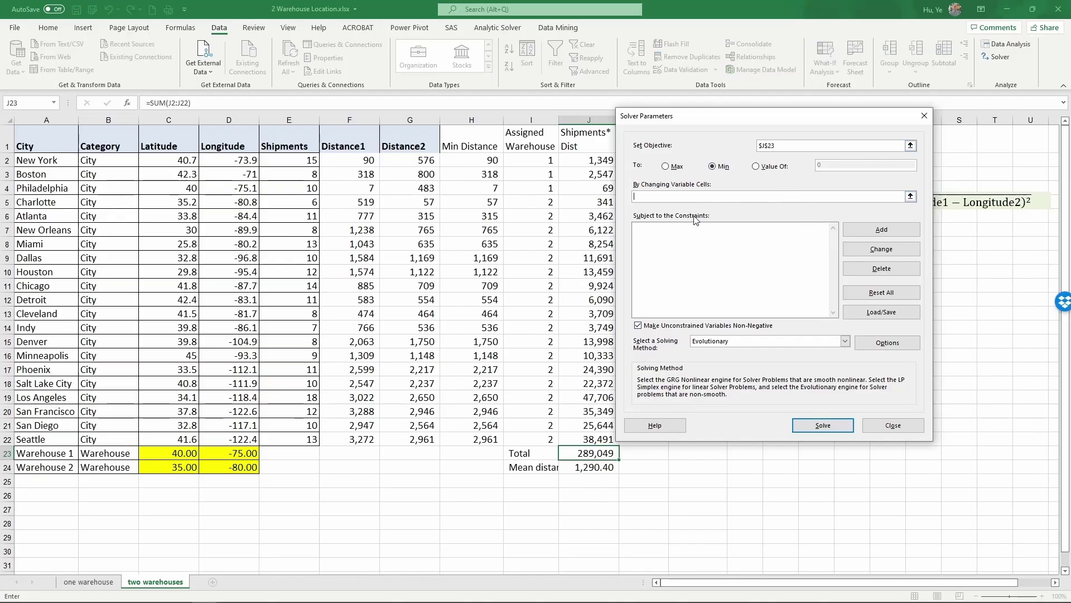
{"action": "left_click_drag", "start_coordinate": [168, 456], "coordinate": [216, 469]}
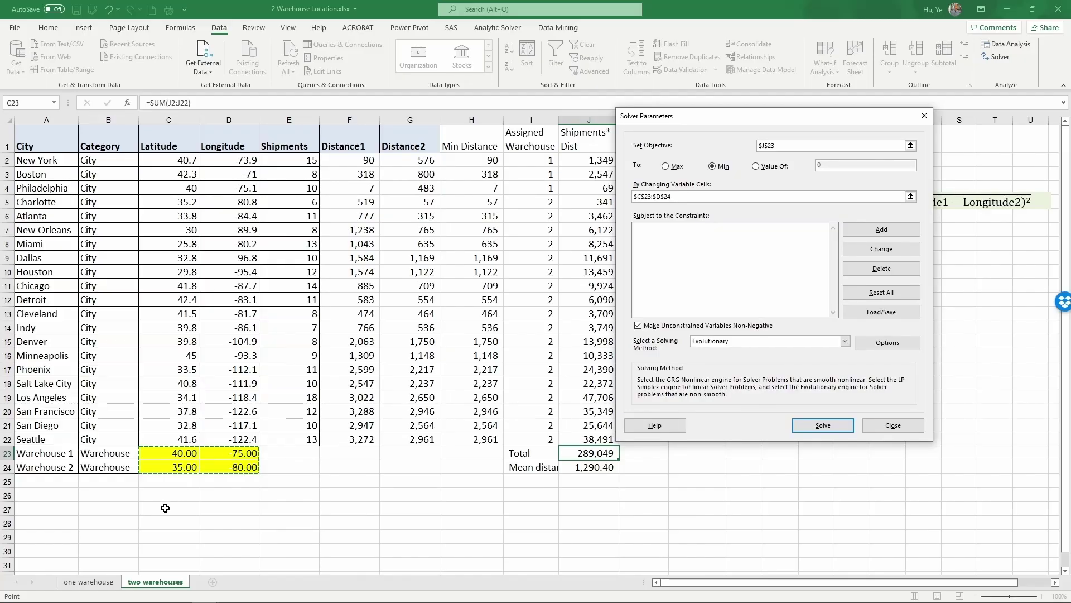
Step: Add constraints keeping latitudes C23:C24 at most 50 and at least 0
{"action": "left_click", "coordinate": [880, 234]}
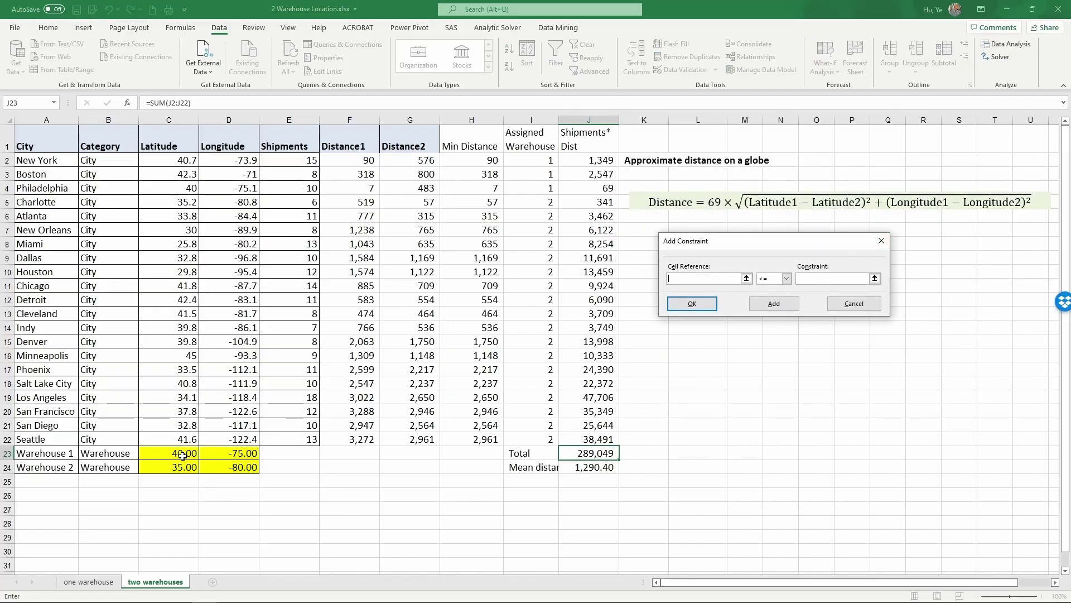
{"action": "left_click_drag", "start_coordinate": [182, 454], "coordinate": [181, 466]}
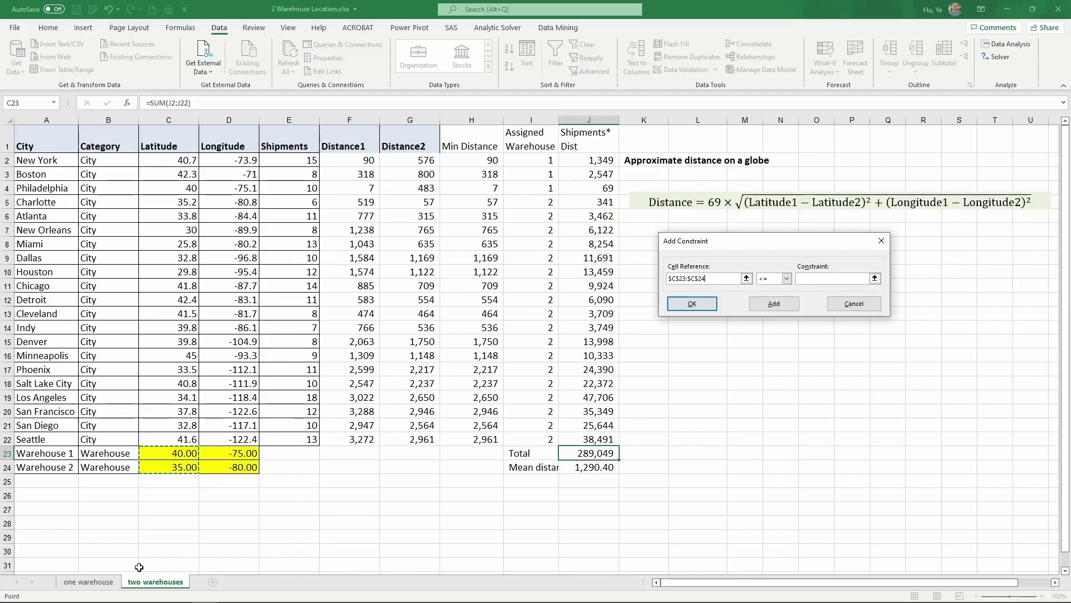
{"action": "left_click", "coordinate": [813, 281]}
{"action": "type", "text": "50"}
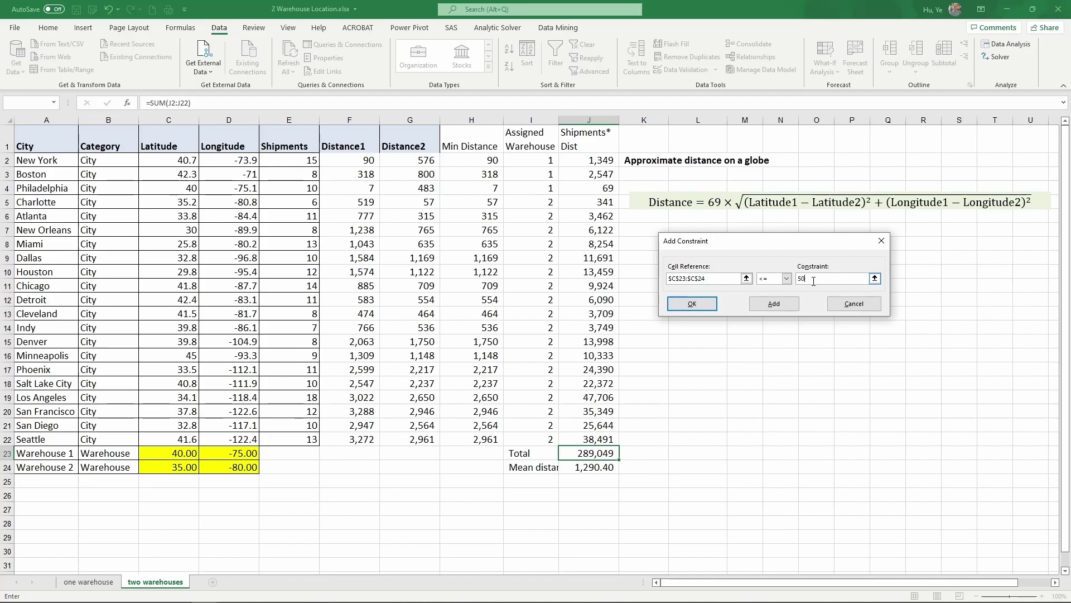
{"action": "left_click", "coordinate": [692, 304]}
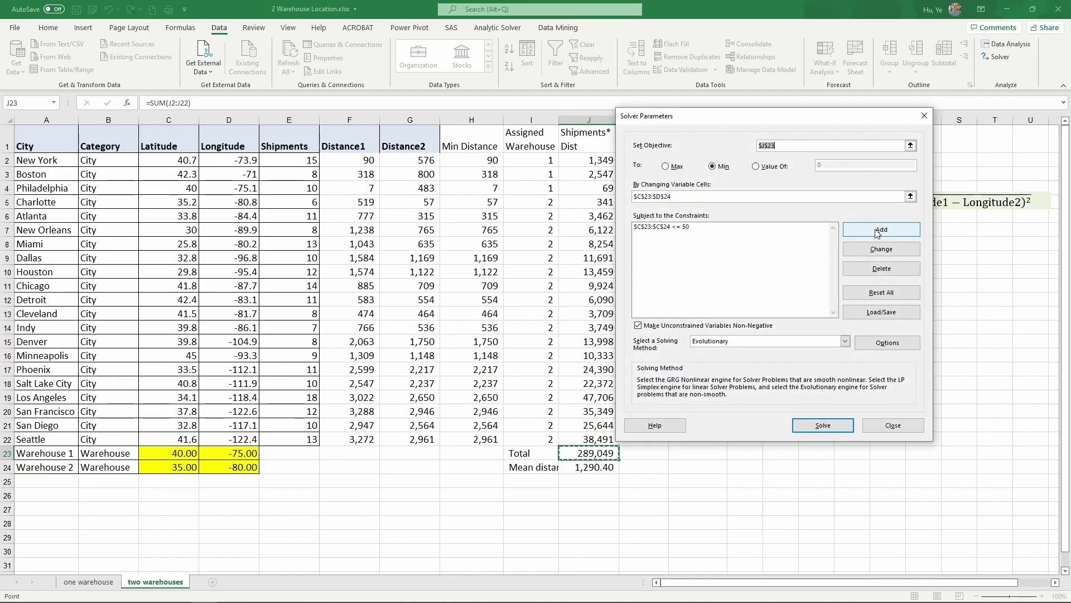
{"action": "left_click", "coordinate": [878, 231]}
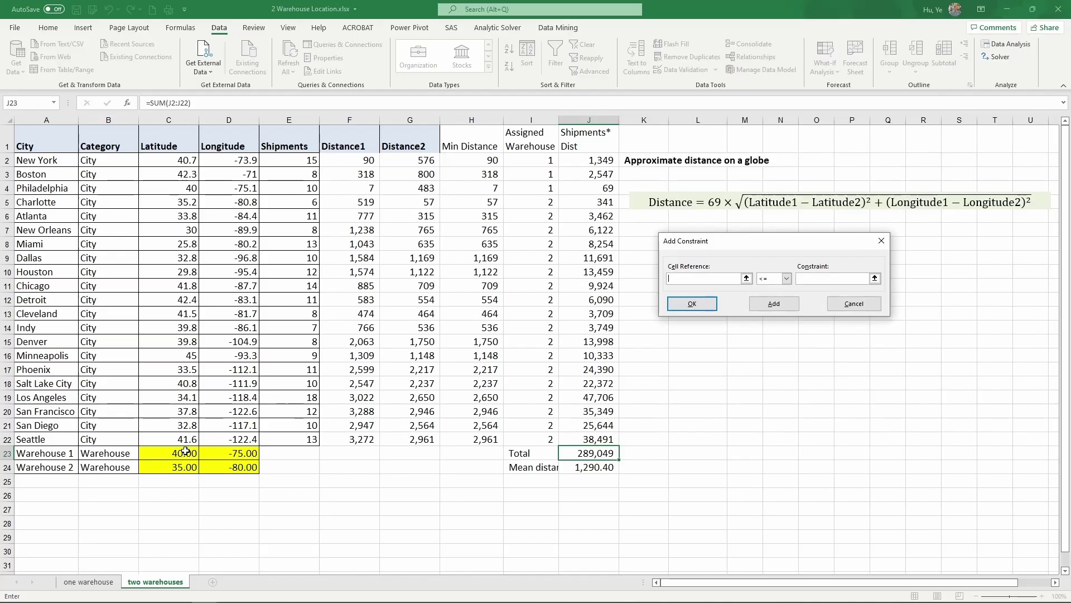
{"action": "left_click_drag", "start_coordinate": [185, 451], "coordinate": [186, 467]}
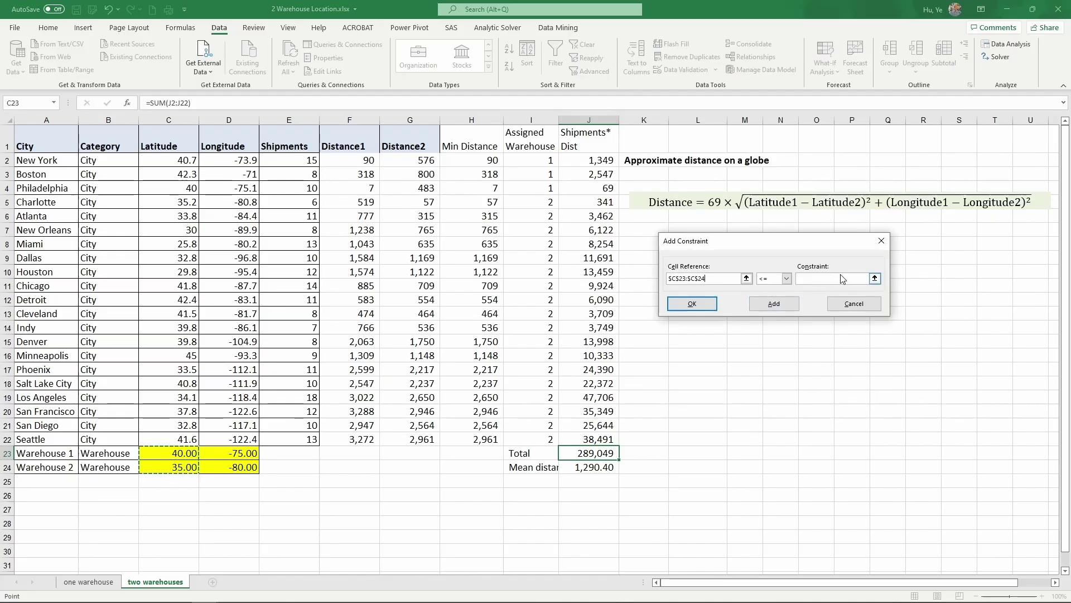
{"action": "left_click", "coordinate": [786, 279]}
{"action": "left_click", "coordinate": [770, 303]}
{"action": "left_click", "coordinate": [817, 279]}
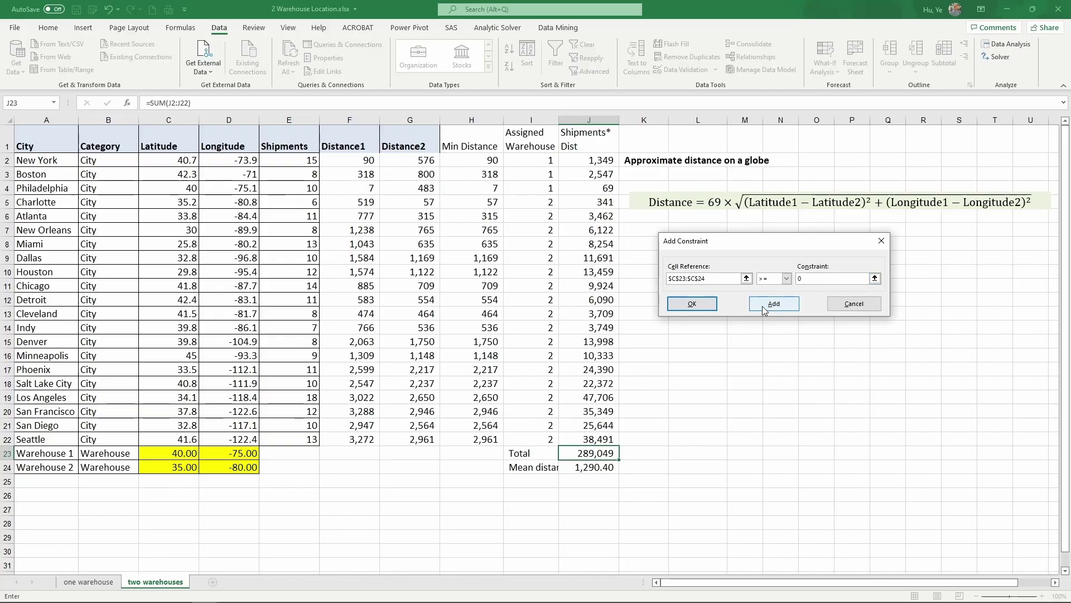
{"action": "left_click", "coordinate": [764, 304]}
Step: Add constraints keeping longitudes D23:D24 at most 0 and at least -150
{"action": "left_click_drag", "start_coordinate": [240, 454], "coordinate": [242, 470]}
{"action": "left_click", "coordinate": [814, 280]}
{"action": "type", "text": "0"}
{"action": "left_click", "coordinate": [774, 303]}
{"action": "left_click_drag", "start_coordinate": [250, 448], "coordinate": [246, 468]}
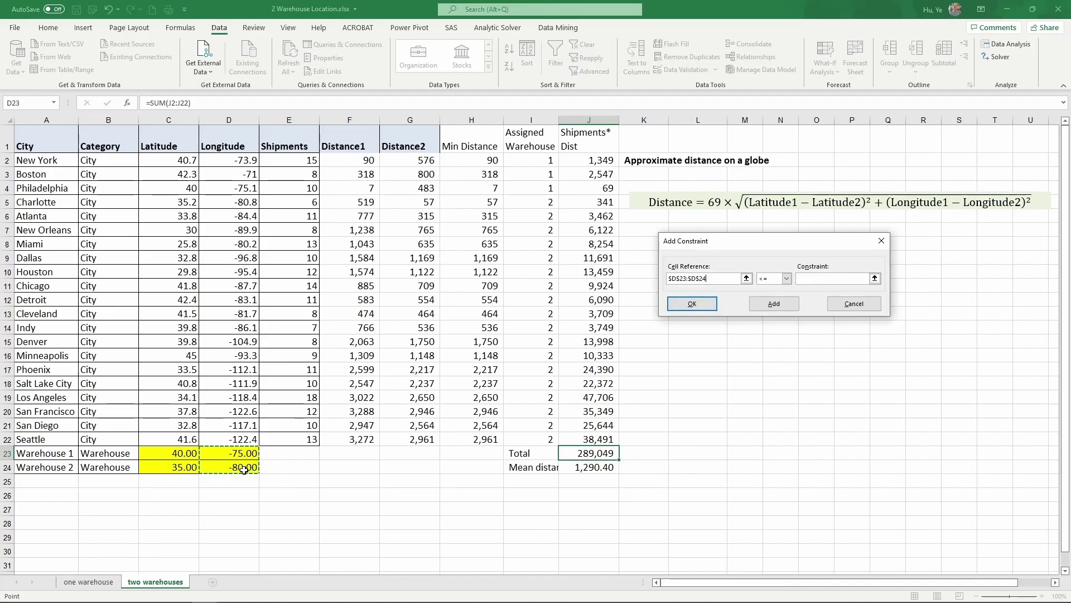
{"action": "left_click", "coordinate": [786, 278]}
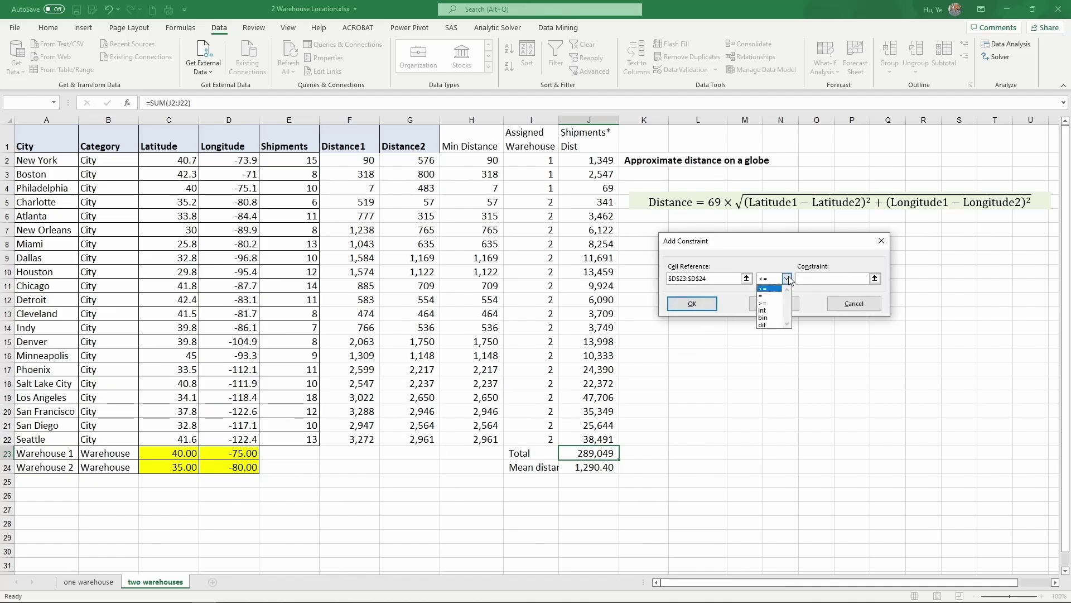
{"action": "left_click", "coordinate": [764, 302]}
{"action": "left_click", "coordinate": [800, 278]}
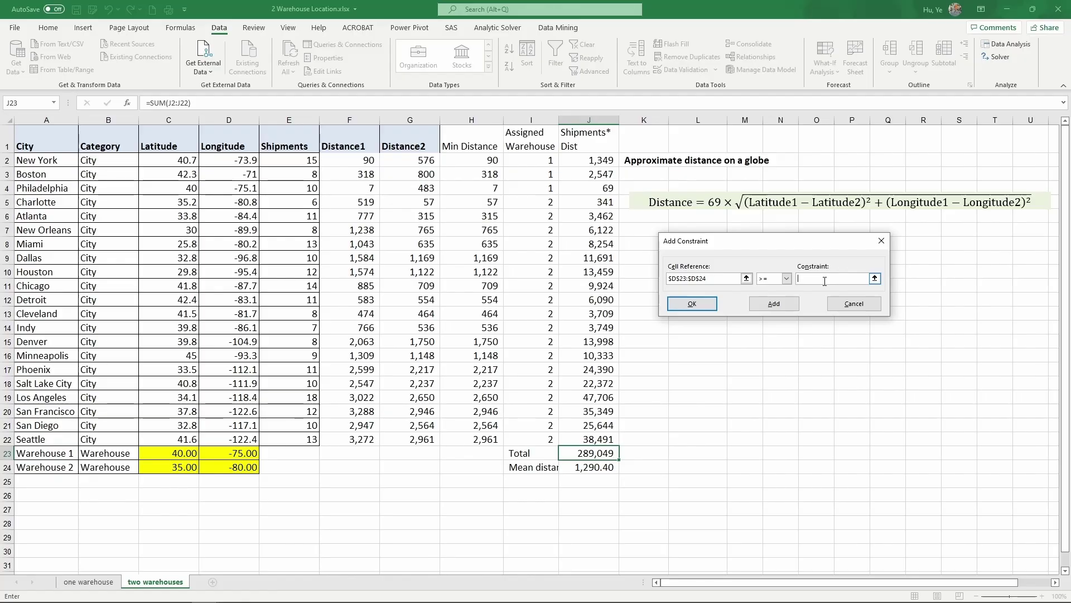
{"action": "type", "text": "-150"}
{"action": "left_click", "coordinate": [692, 303]}
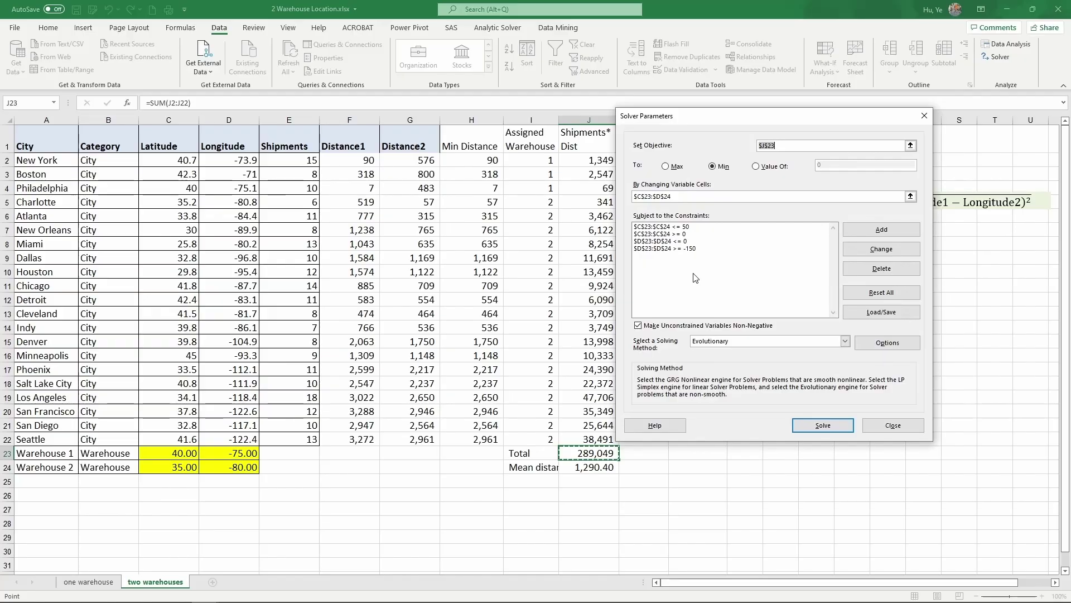
Step: Uncheck Make Unconstrained Variables Non-Negative and keep Evolutionary as the solving method
{"action": "left_click", "coordinate": [653, 329]}
{"action": "left_click", "coordinate": [656, 330]}
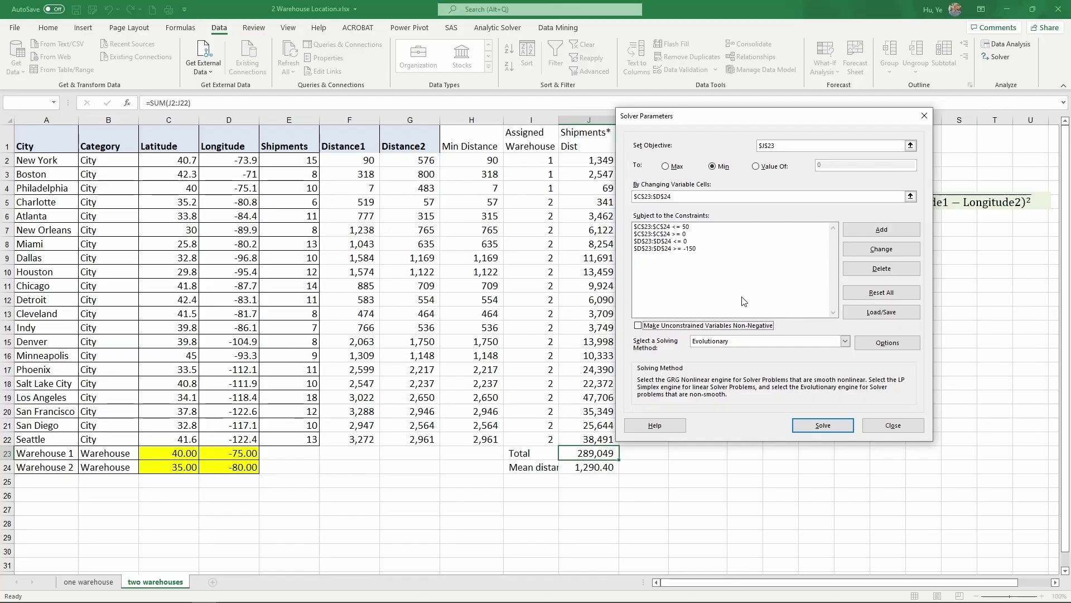
{"action": "left_click", "coordinate": [776, 341]}
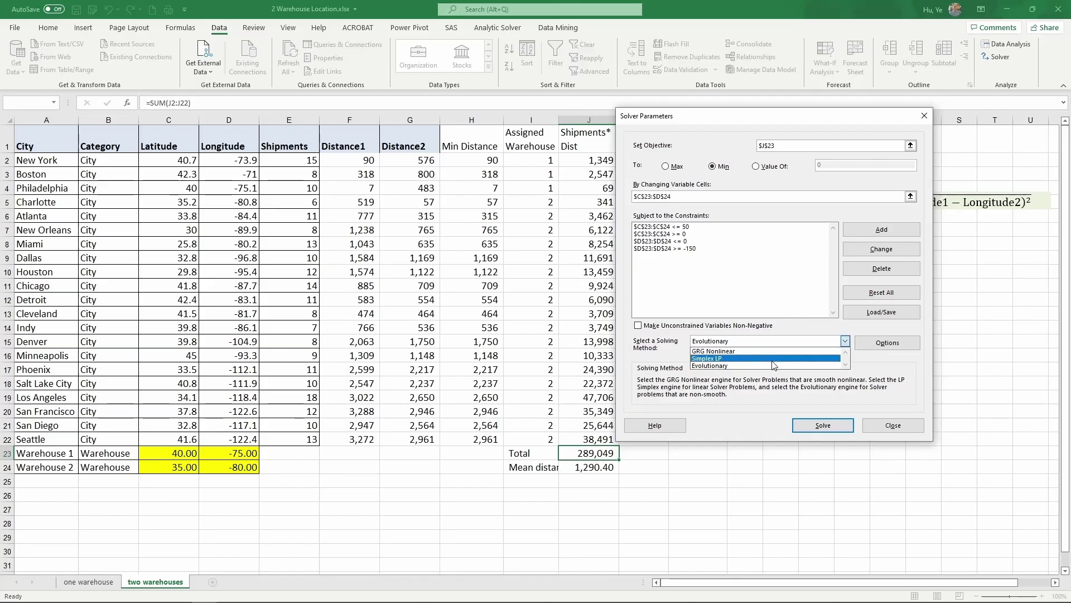
{"action": "left_click", "coordinate": [727, 366]}
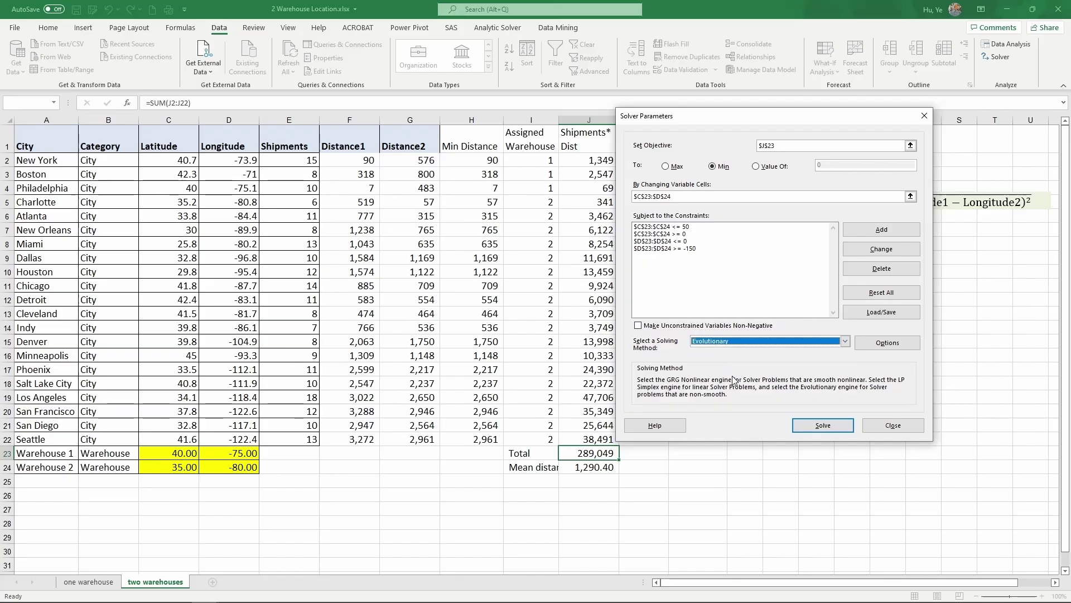
Step: Bring up the Solver Options dialog showing its Evolutionary settings
{"action": "left_click", "coordinate": [874, 344]}
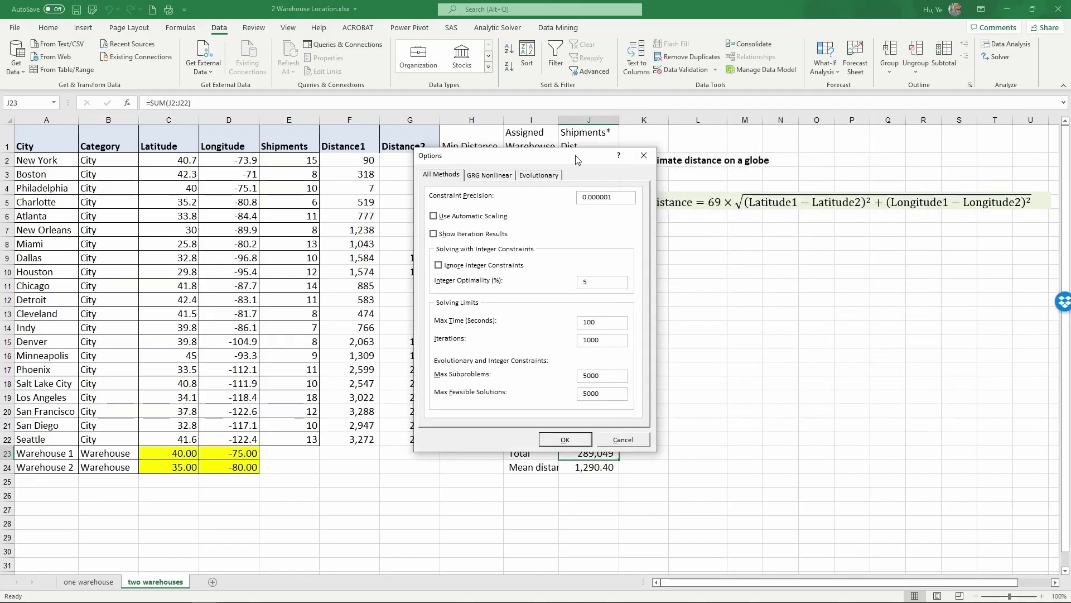
{"action": "left_click_drag", "start_coordinate": [577, 160], "coordinate": [720, 156]}
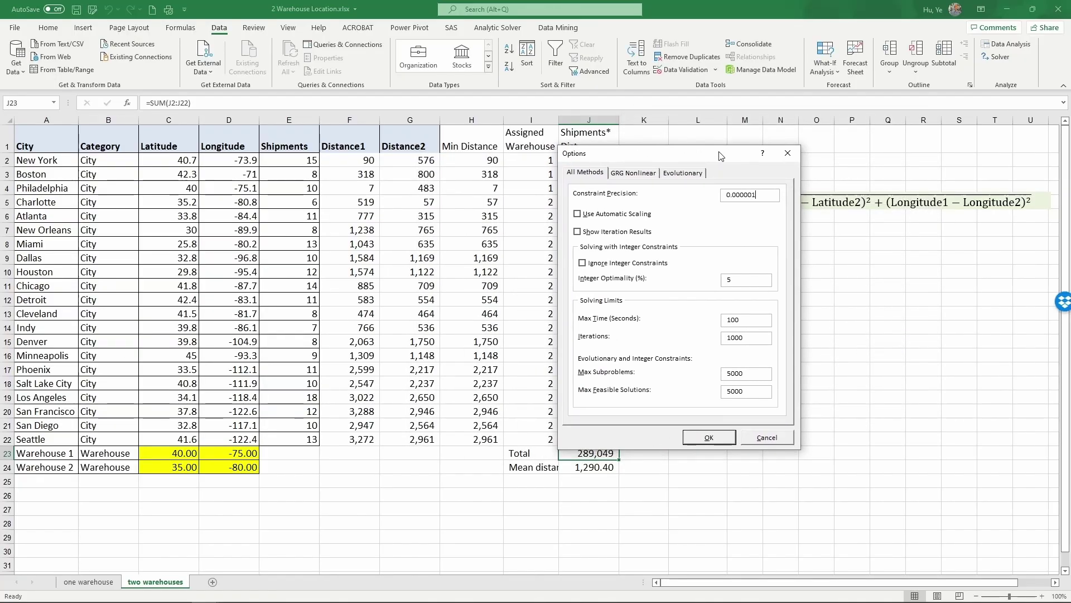
{"action": "left_click", "coordinate": [684, 172]}
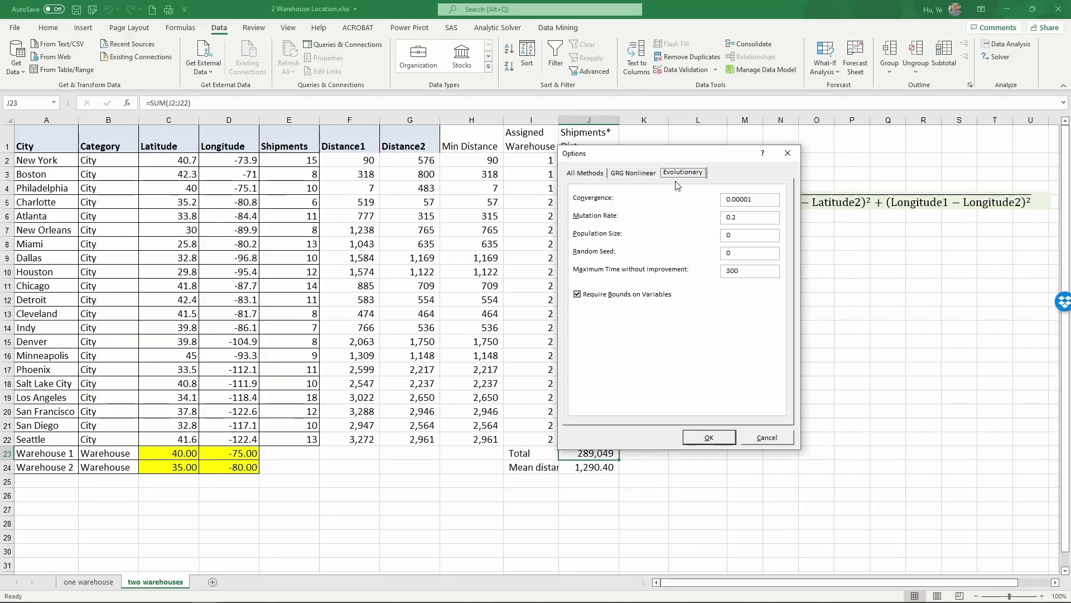
Step: Run the Evolutionary Solver and keep the new warehouse coordinates 38.16, -84.03 and 34.93, -117.79
{"action": "left_click", "coordinate": [699, 438]}
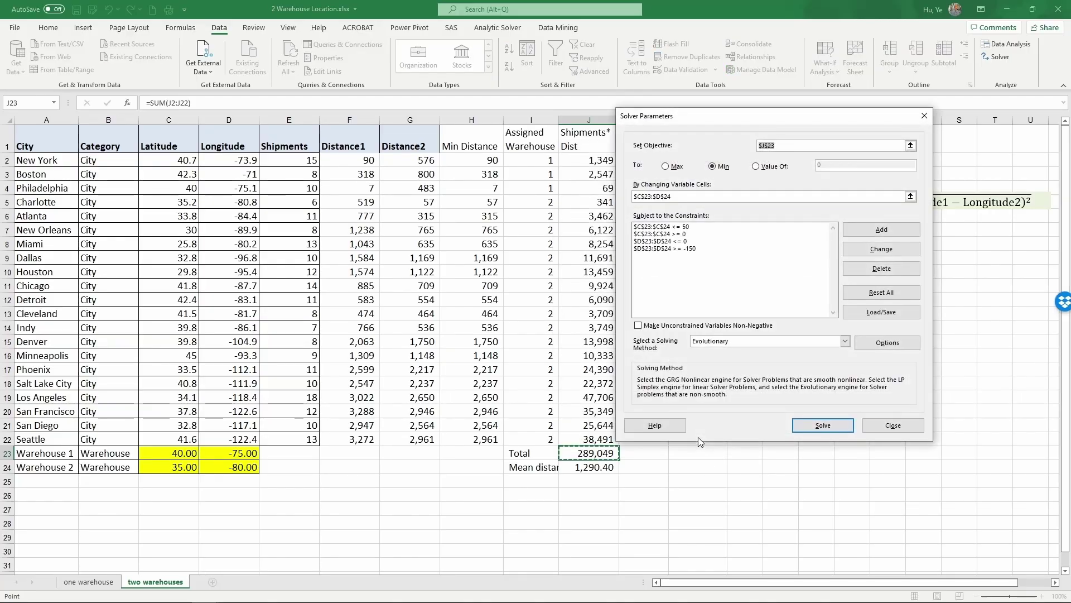
{"action": "left_click", "coordinate": [812, 426]}
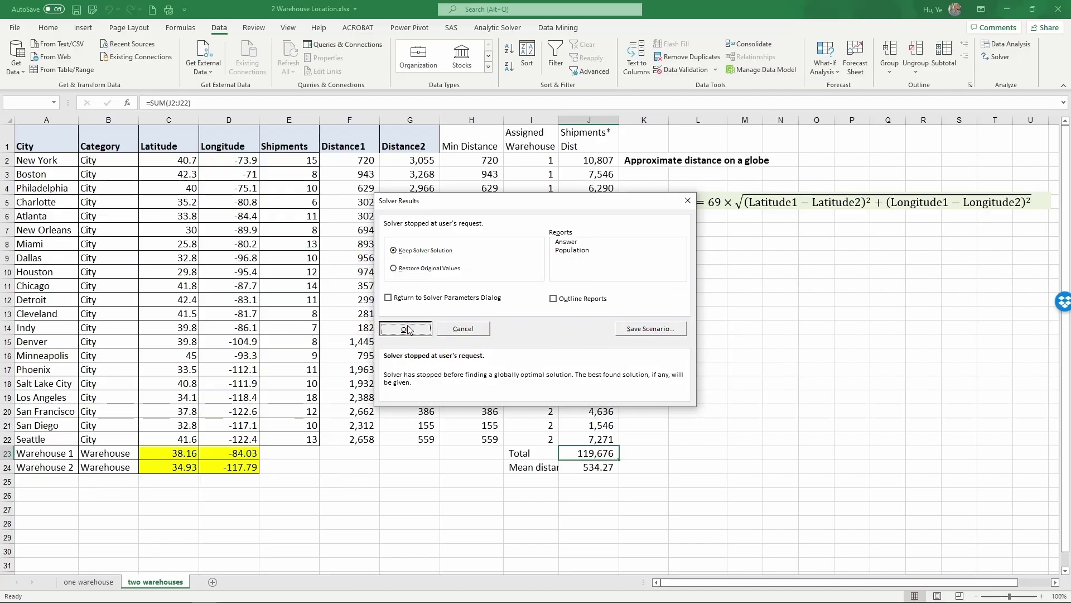
{"action": "left_click", "coordinate": [407, 329]}
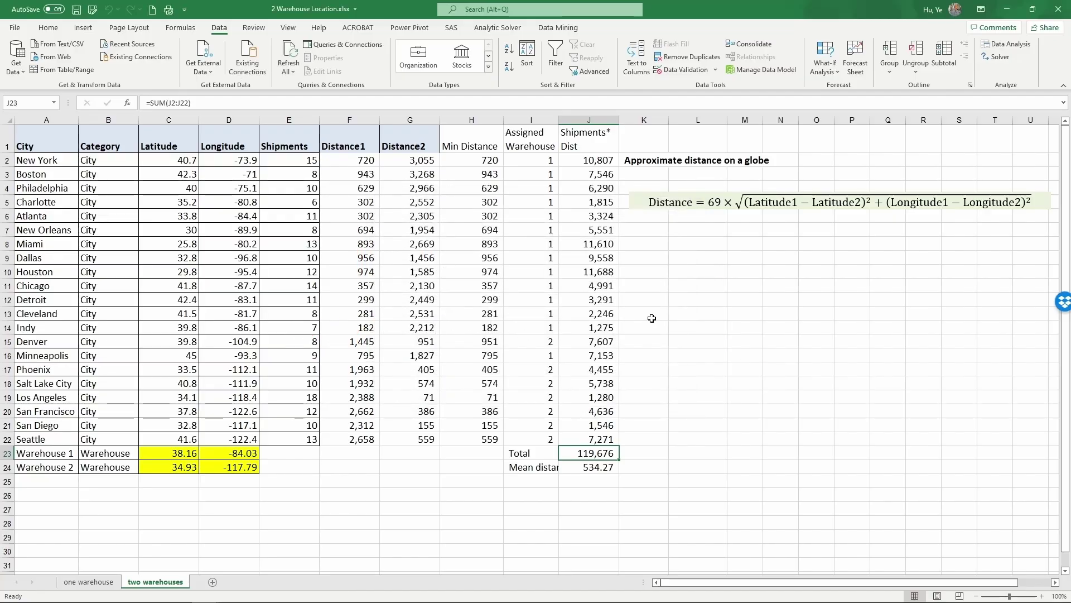
Step: Copy Warehouse 1's coordinates from C23:D23 and switch to Google Maps
{"action": "left_click", "coordinate": [205, 463]}
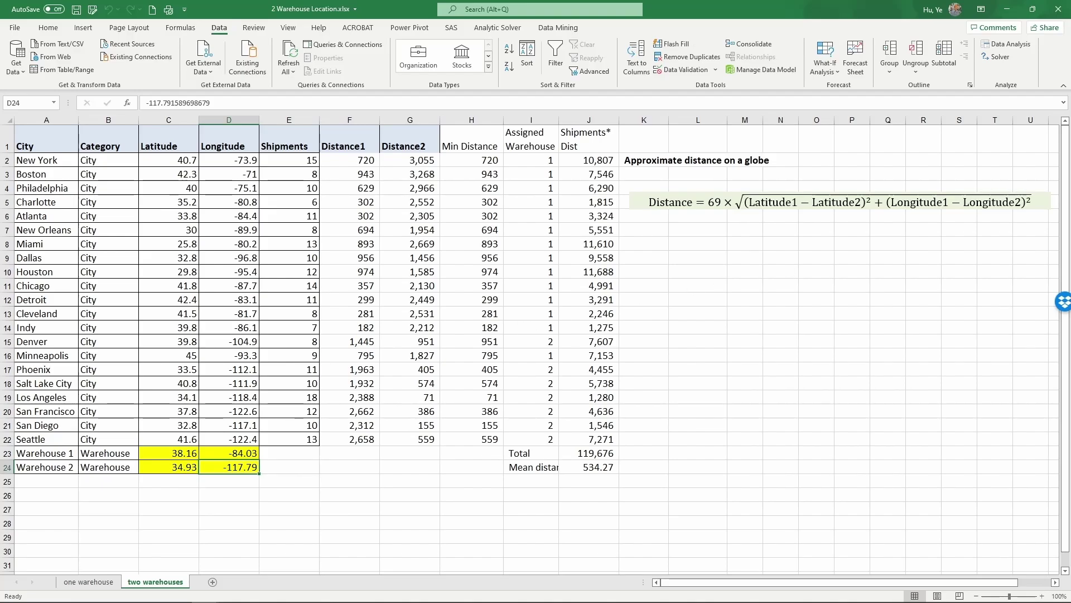
{"action": "type", "text": "38.16\t-84.03"}
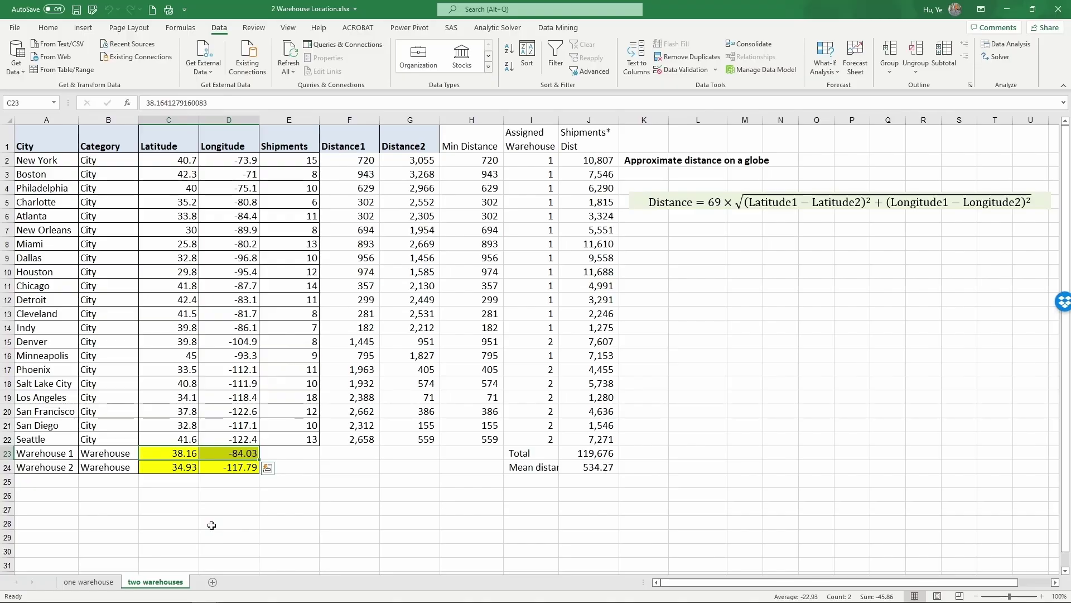
{"action": "key", "text": "ctrl+c"}
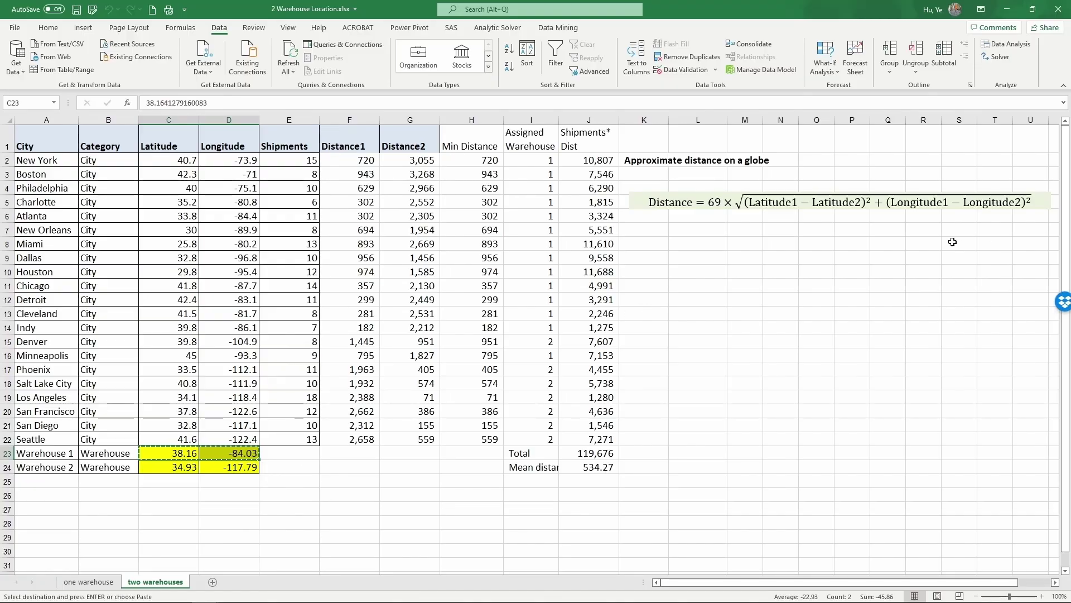
{"action": "key", "text": "alt+Tab"}
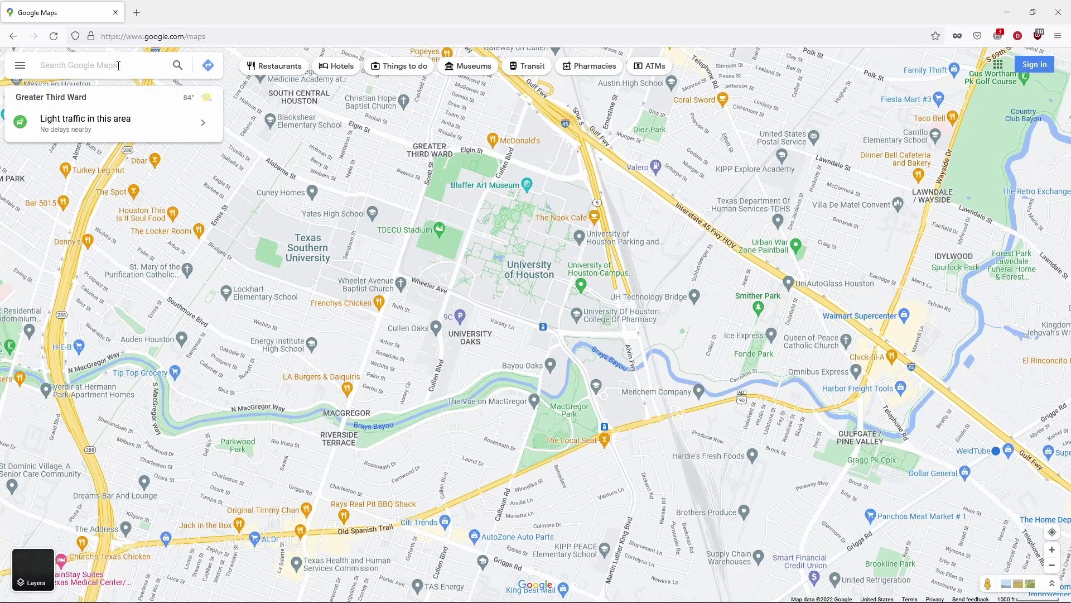
Step: Search Google Maps for 38.16, -84.03 and zoom to confirm it lies east of Lexington, Kentucky
{"action": "left_click", "coordinate": [119, 65]}
{"action": "key", "text": "ctrl+v"}
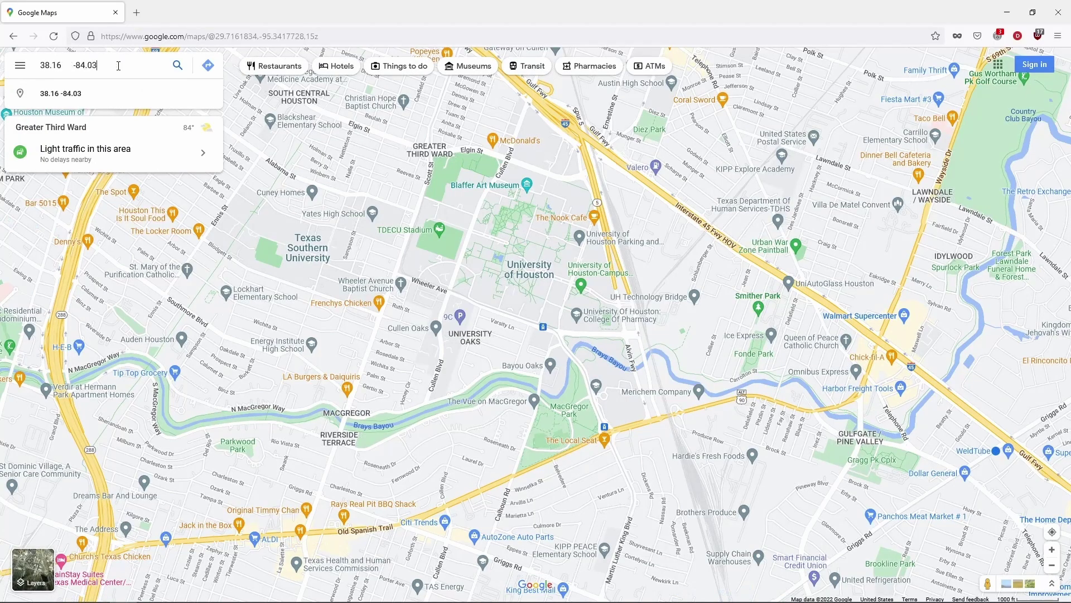
{"action": "key", "text": "Return"}
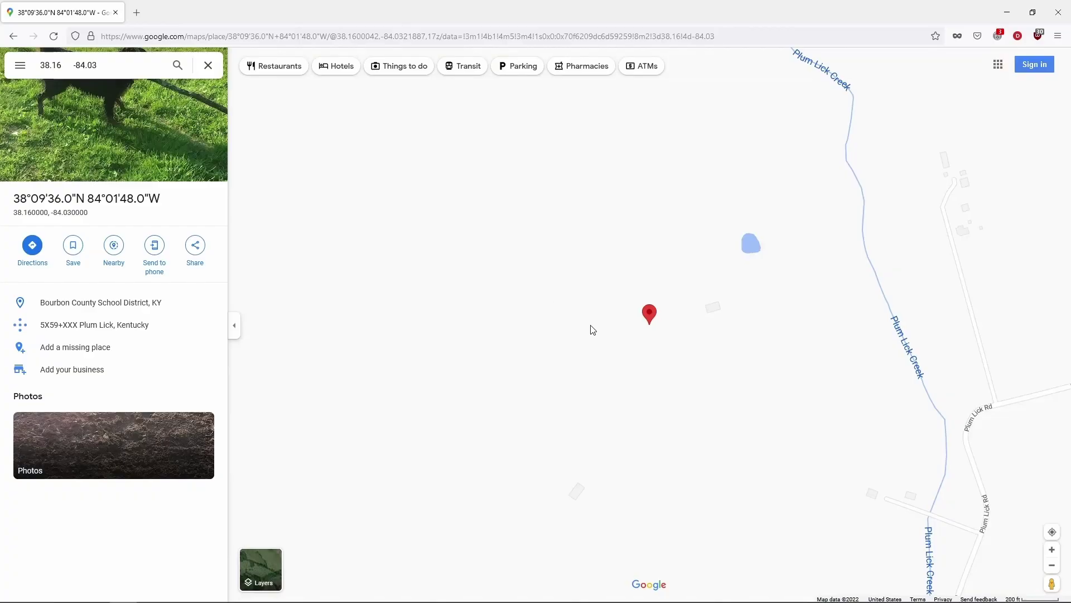
{"action": "scroll", "coordinate": [593, 330], "scroll_direction": "down", "scroll_amount": 4}
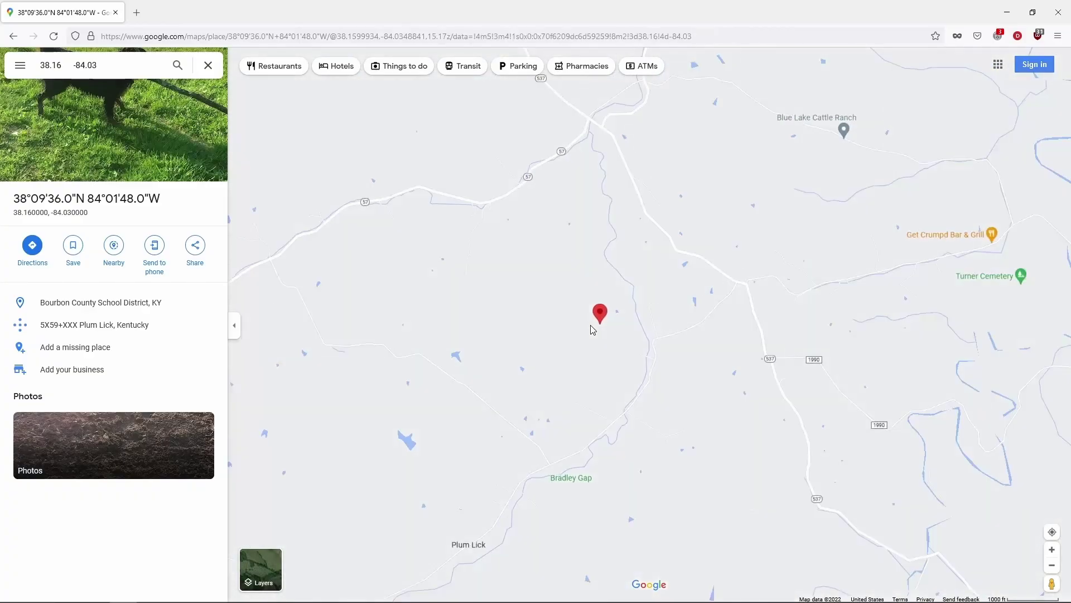
{"action": "scroll", "coordinate": [593, 329], "scroll_direction": "down", "scroll_amount": 8}
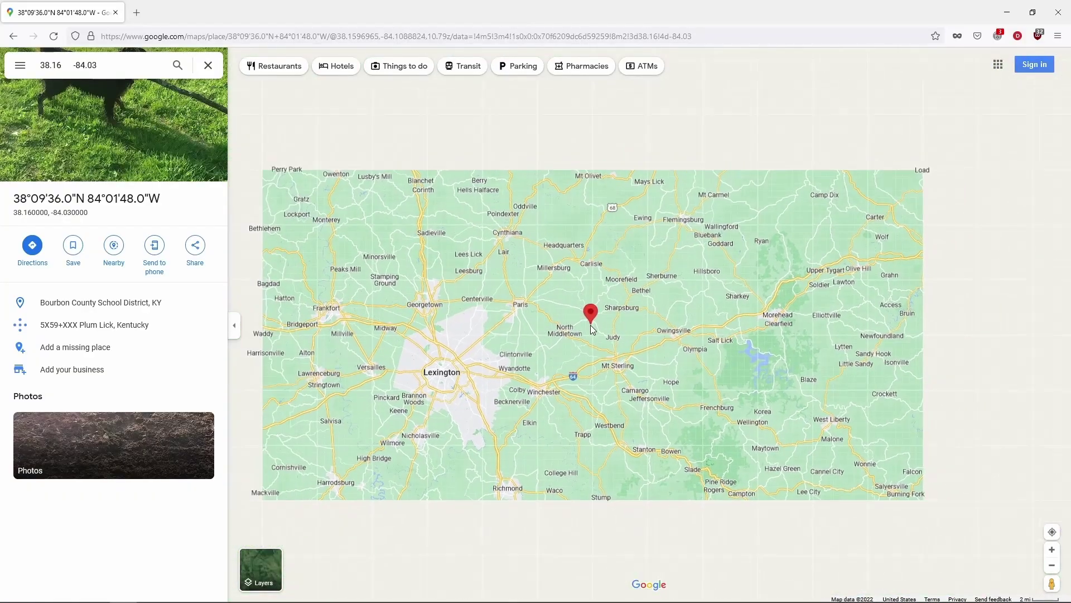
{"action": "scroll", "coordinate": [592, 328], "scroll_direction": "down", "scroll_amount": 7}
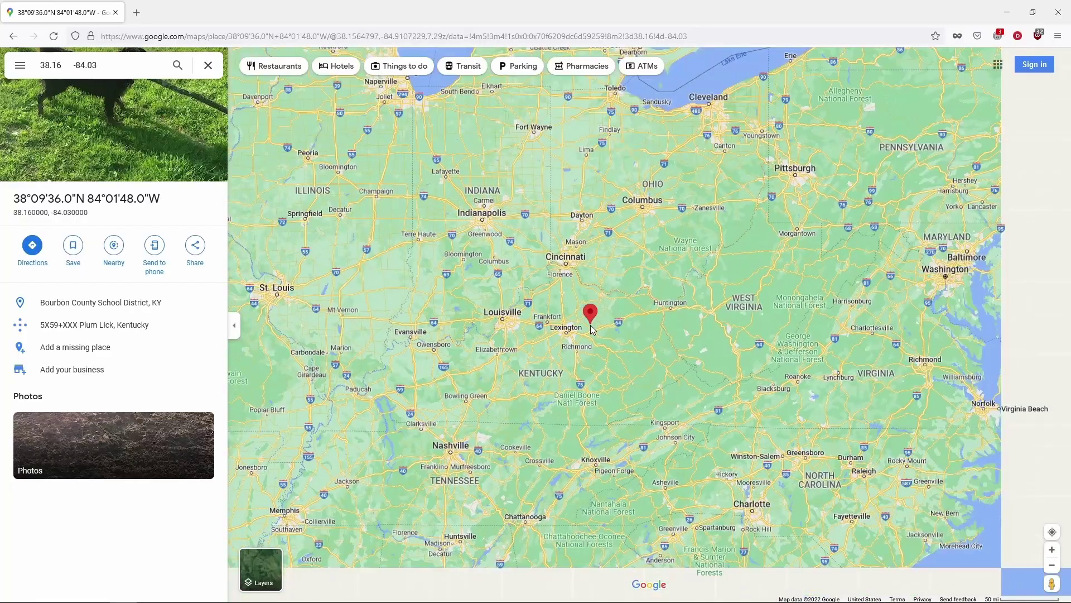
{"action": "scroll", "coordinate": [590, 324], "scroll_direction": "down", "scroll_amount": 3}
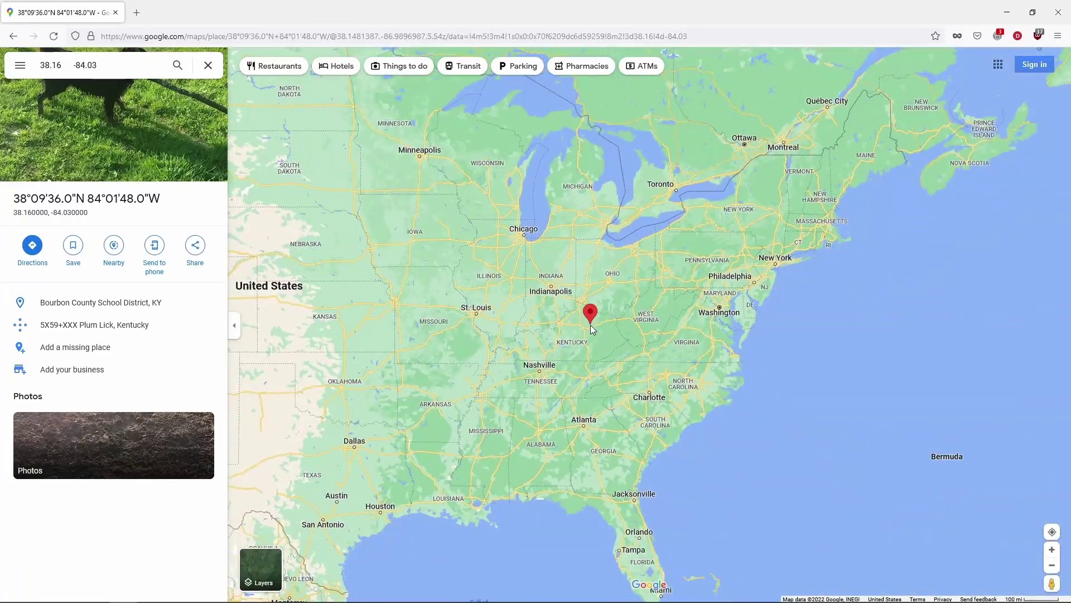
{"action": "scroll", "coordinate": [591, 325], "scroll_direction": "down", "scroll_amount": 2}
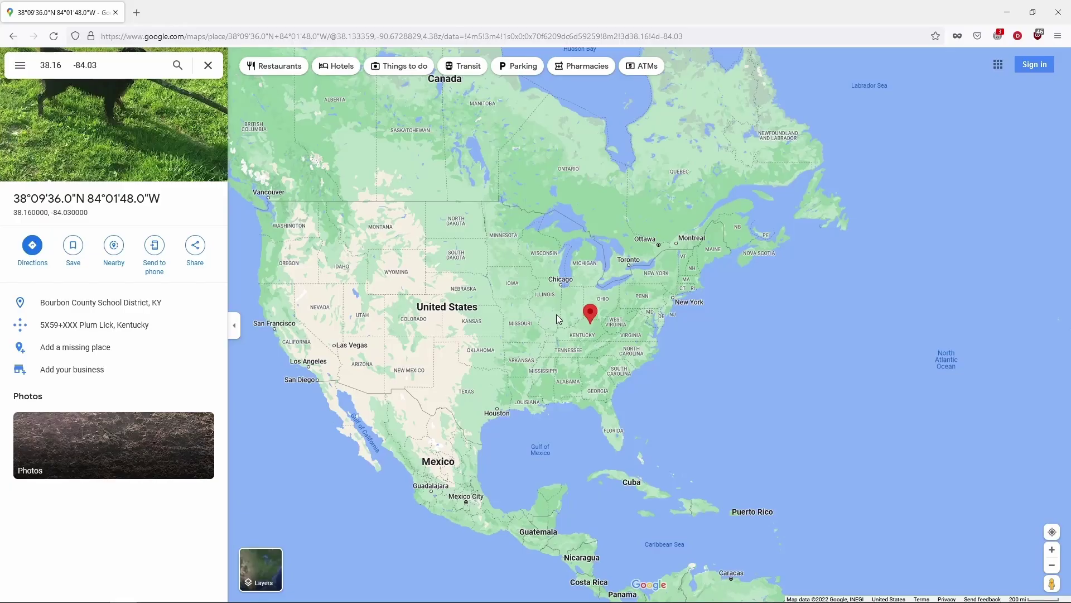
{"action": "scroll", "coordinate": [590, 323], "scroll_direction": "up", "scroll_amount": 3}
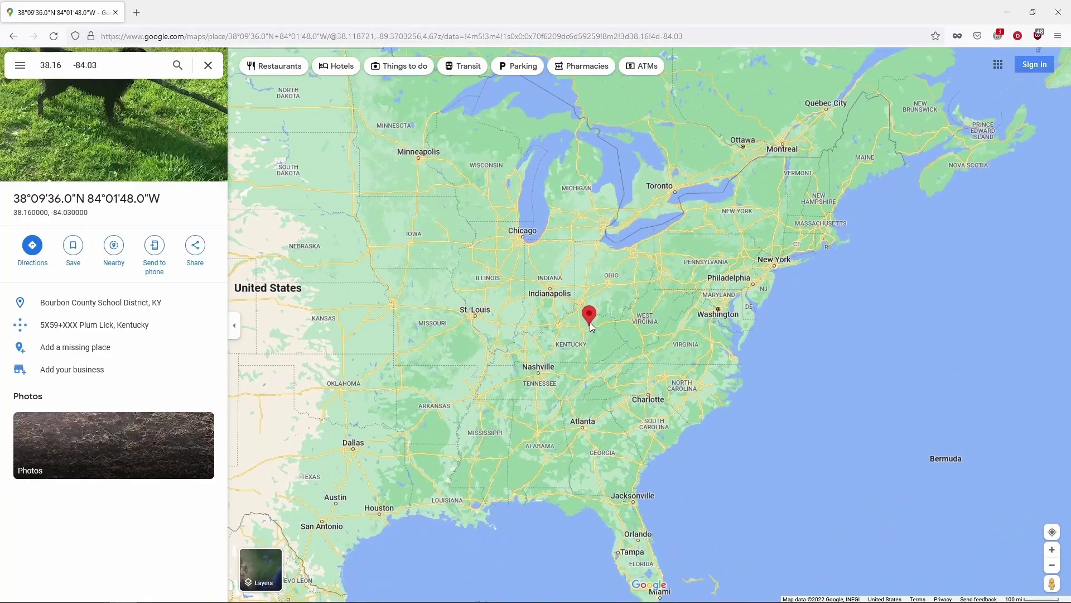
{"action": "scroll", "coordinate": [590, 322], "scroll_direction": "up", "scroll_amount": 4}
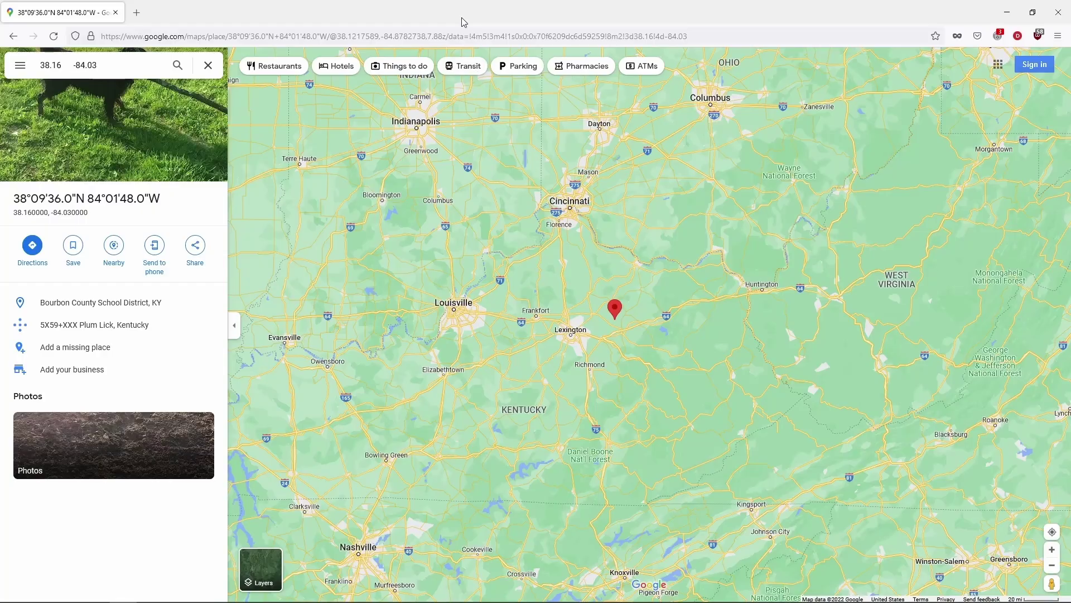
Step: Copy Warehouse 2's coordinates from Excel and search 34.93, -117.79 in Google Maps
{"action": "key", "text": "alt+Tab"}
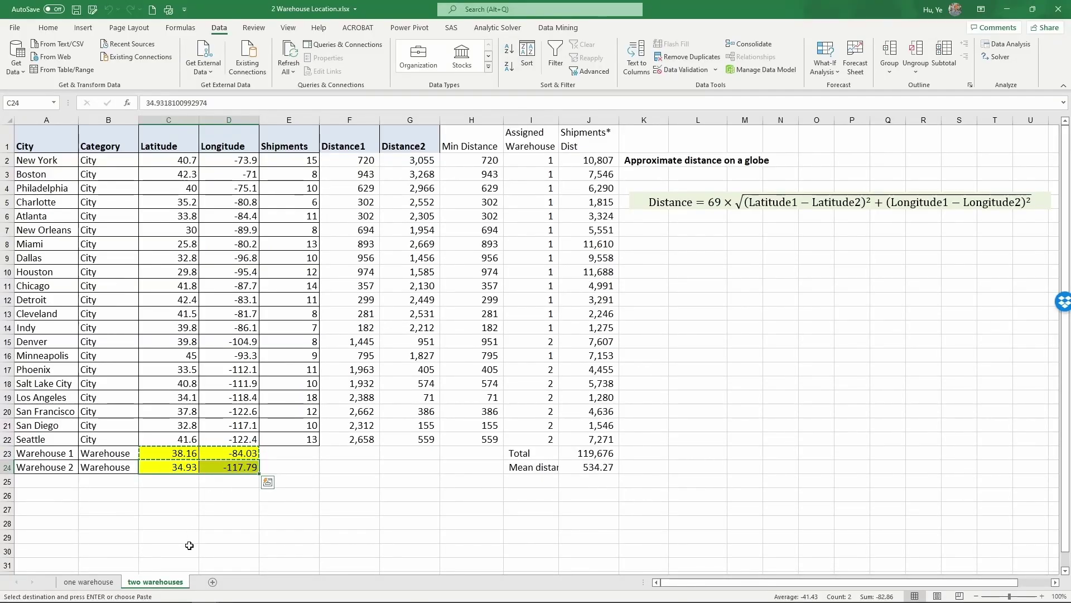
{"action": "key", "text": "ctrl+c"}
{"action": "key", "text": "alt+Tab"}
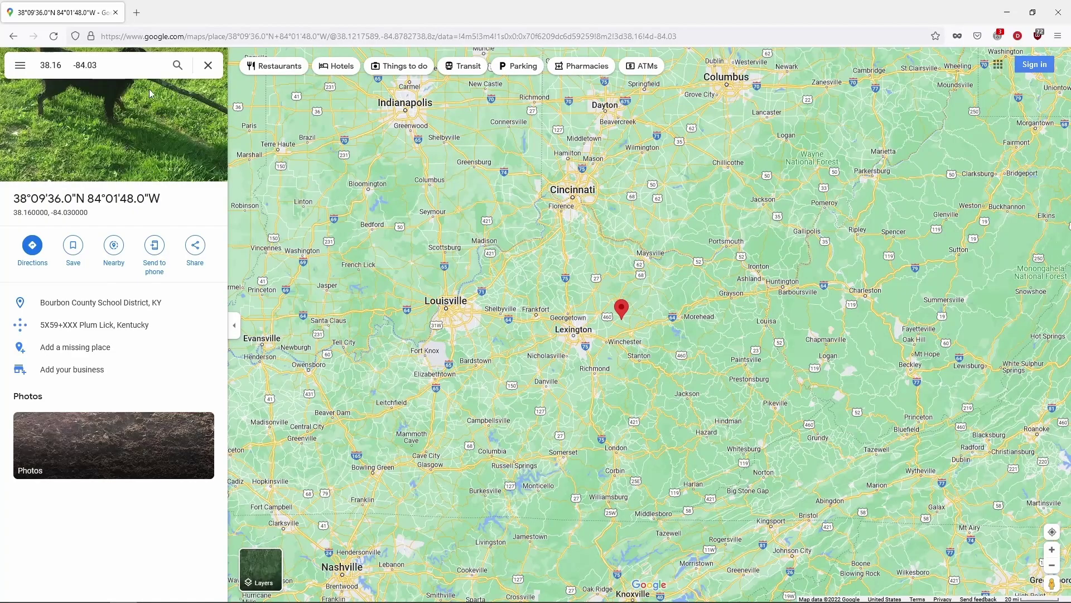
{"action": "left_click", "coordinate": [124, 62]}
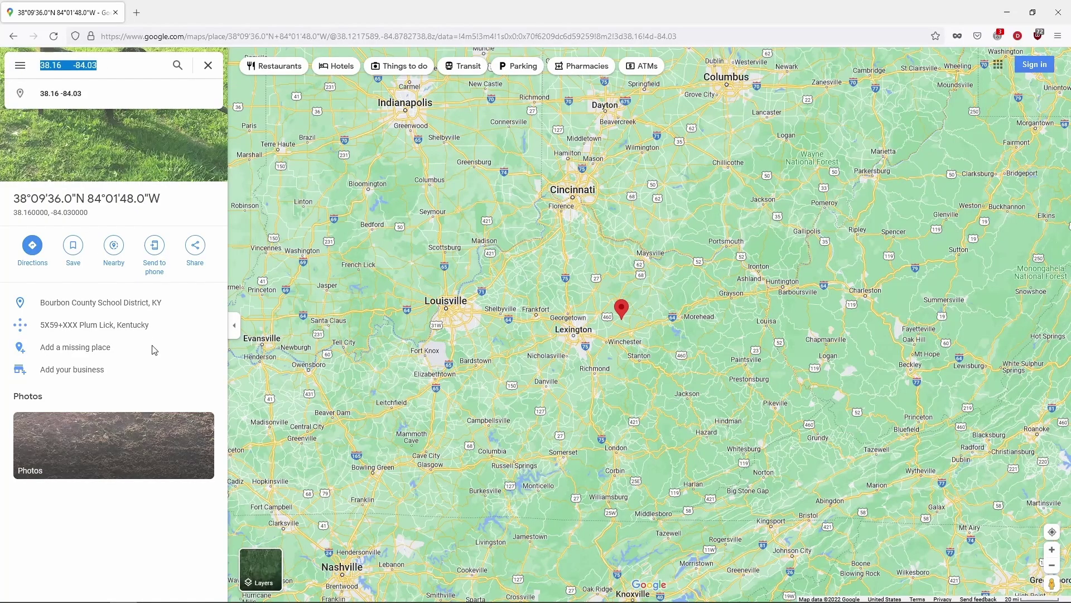
{"action": "key", "text": "ctrl+v"}
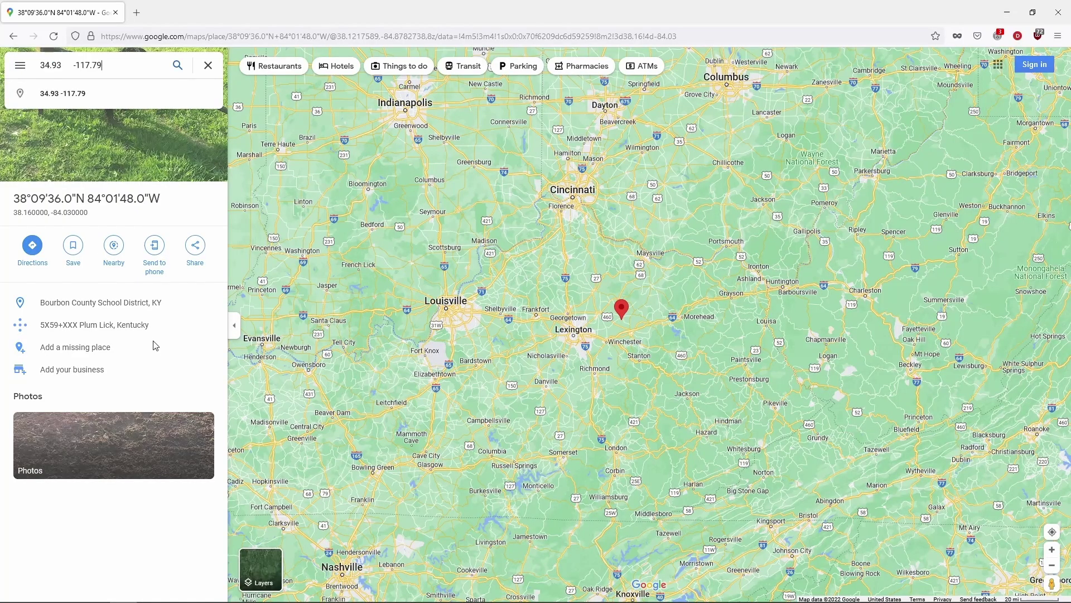
{"action": "key", "text": "Return"}
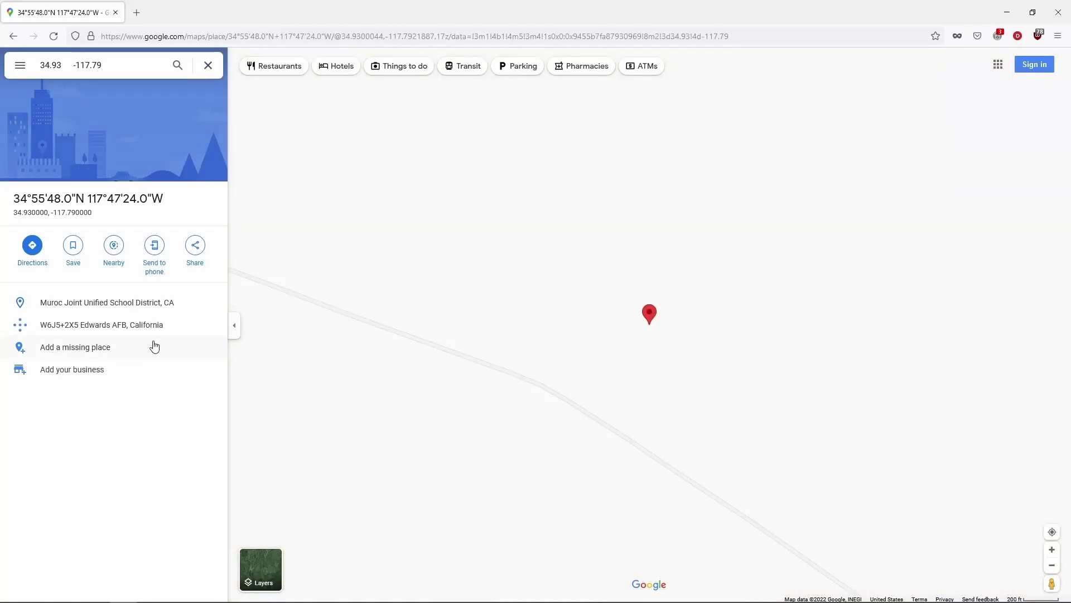
Step: Zoom out to see the pin near Edwards AFB, California, then return to Excel
{"action": "scroll", "coordinate": [583, 358], "scroll_direction": "down", "scroll_amount": 10}
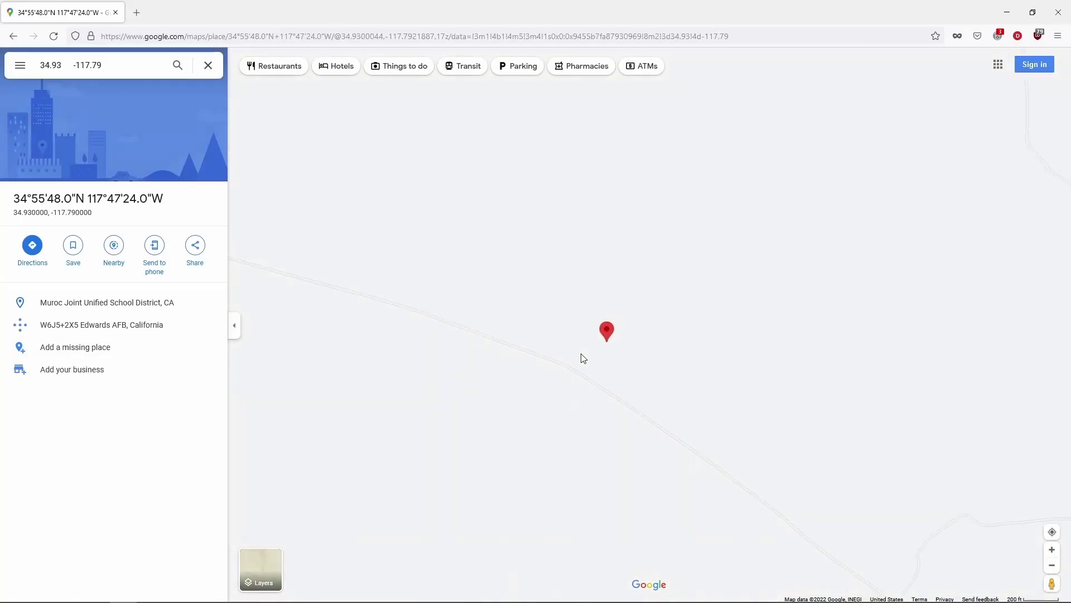
{"action": "scroll", "coordinate": [555, 368], "scroll_direction": "down", "scroll_amount": 7}
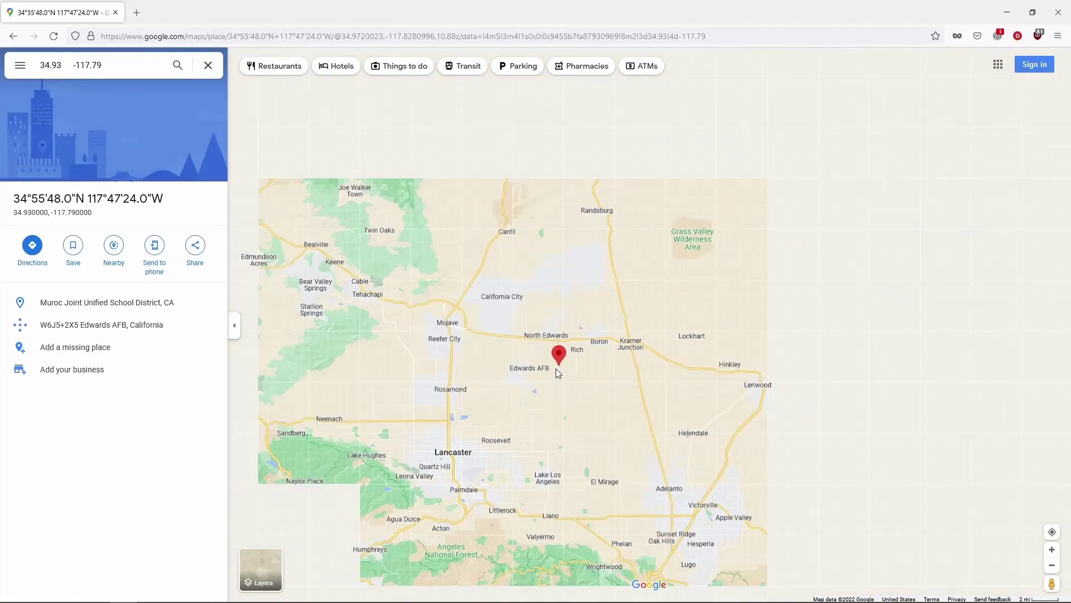
{"action": "scroll", "coordinate": [556, 368], "scroll_direction": "down", "scroll_amount": 5}
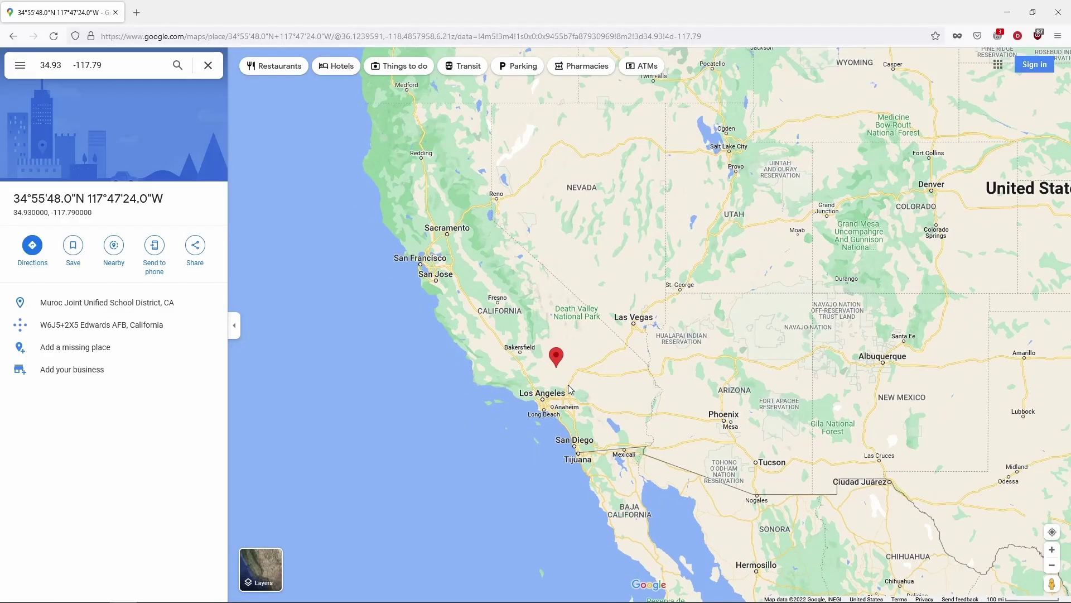
{"action": "key", "text": "alt+Tab"}
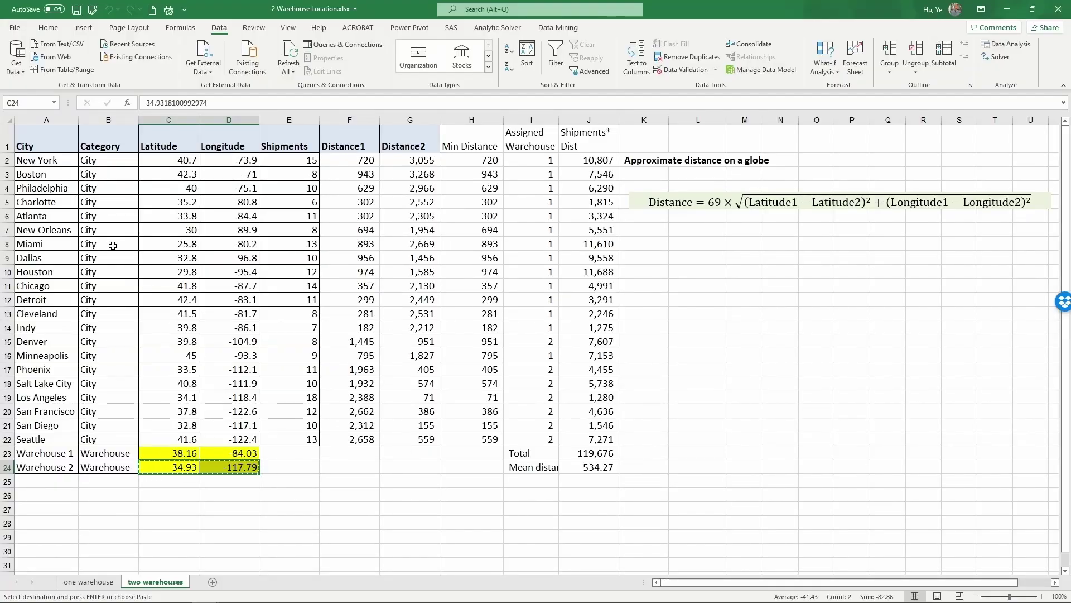
Step: Convert the City, Category, Latitude, Longitude range A1:D24 into a table with headers
{"action": "left_click", "coordinate": [54, 138]}
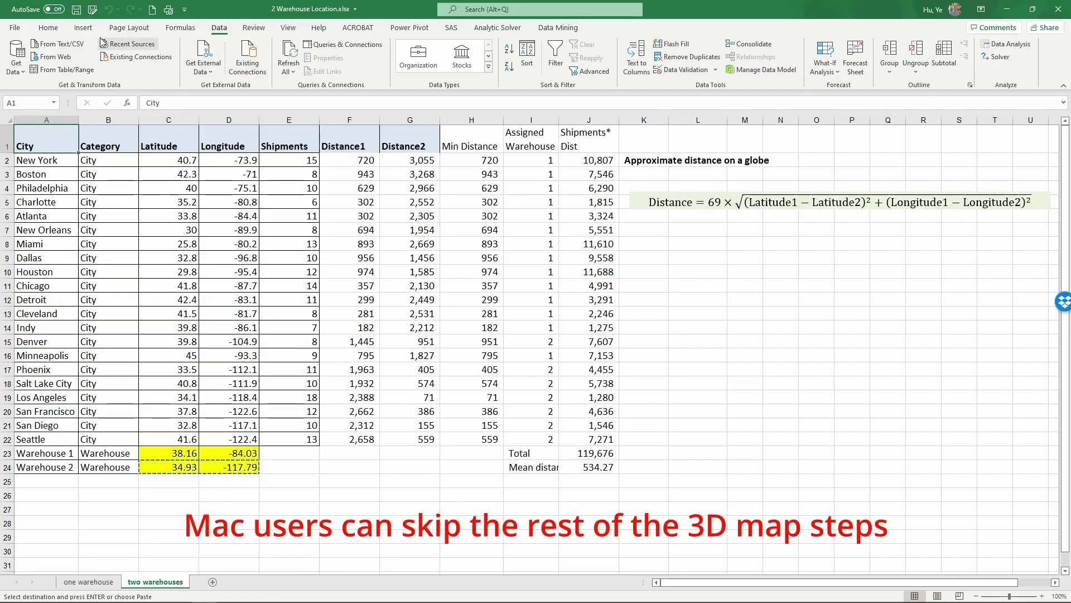
{"action": "left_click", "coordinate": [83, 27]}
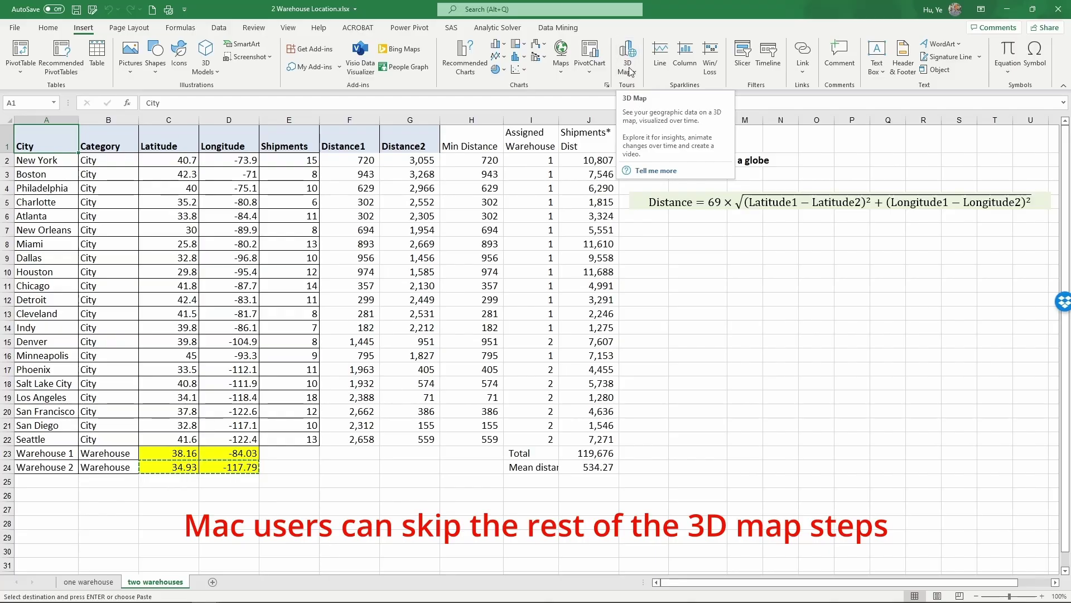
{"action": "left_click", "coordinate": [229, 202]}
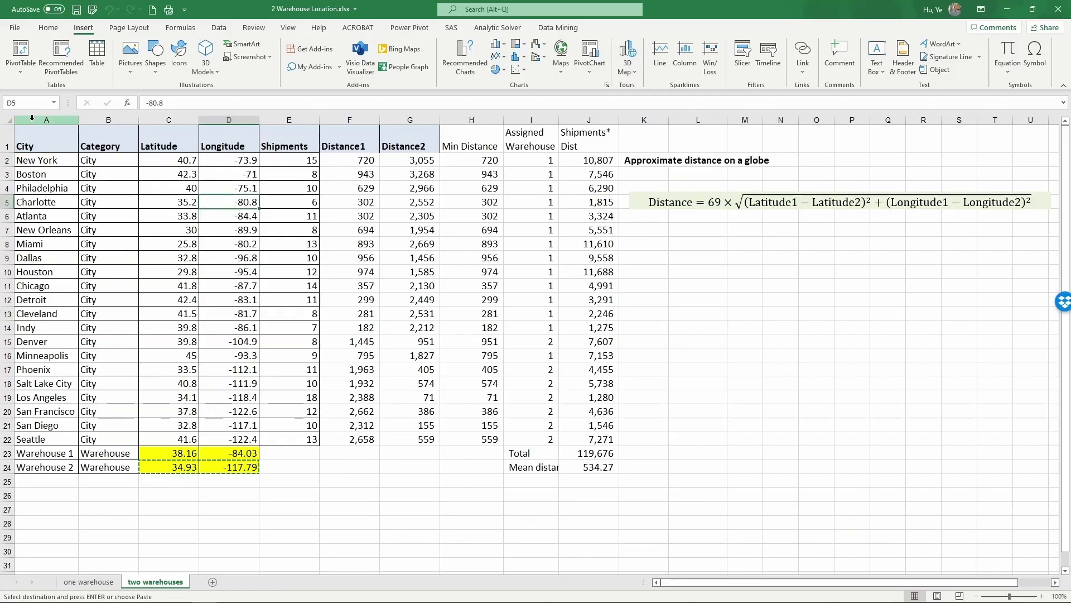
{"action": "left_click_drag", "start_coordinate": [39, 140], "coordinate": [245, 472]}
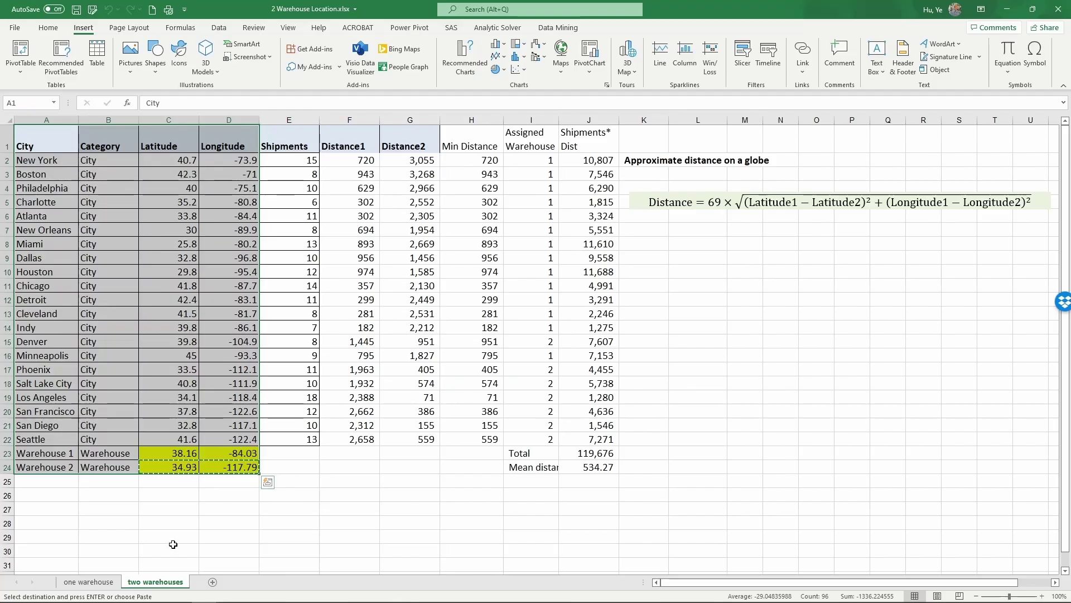
{"action": "left_click_drag", "start_coordinate": [32, 133], "coordinate": [237, 464]}
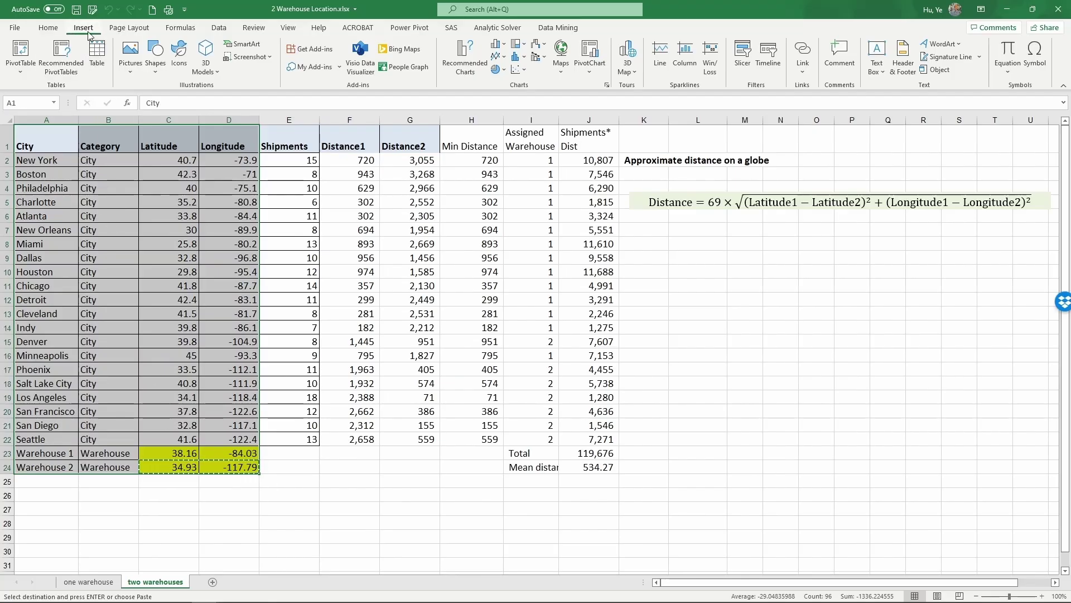
{"action": "left_click", "coordinate": [96, 51]}
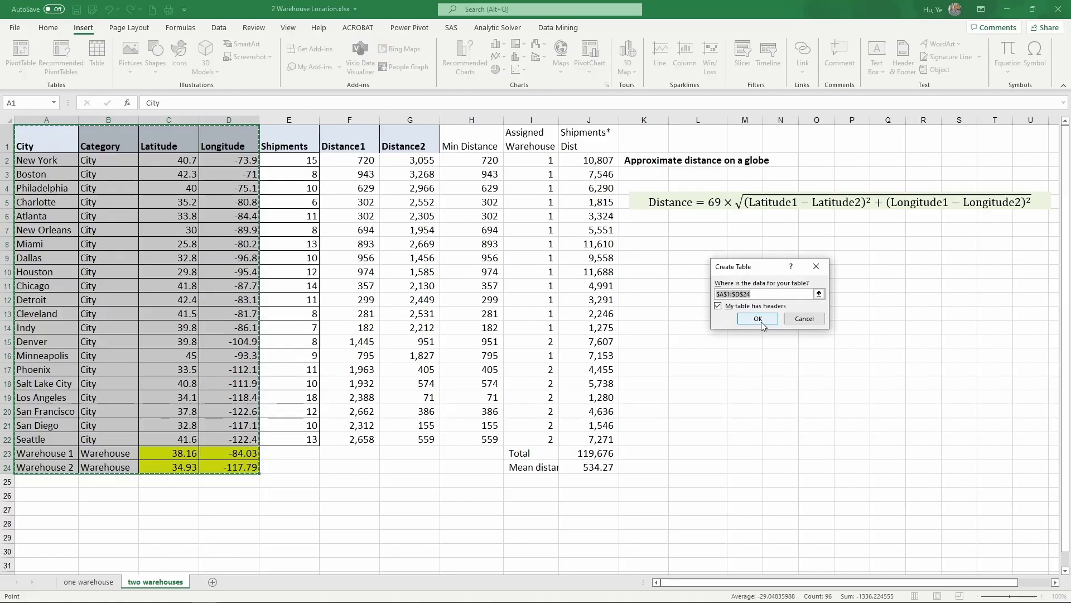
{"action": "left_click", "coordinate": [757, 318]}
Step: Make the table's header row text red and select the whole table A1:D24
{"action": "left_click", "coordinate": [169, 300]}
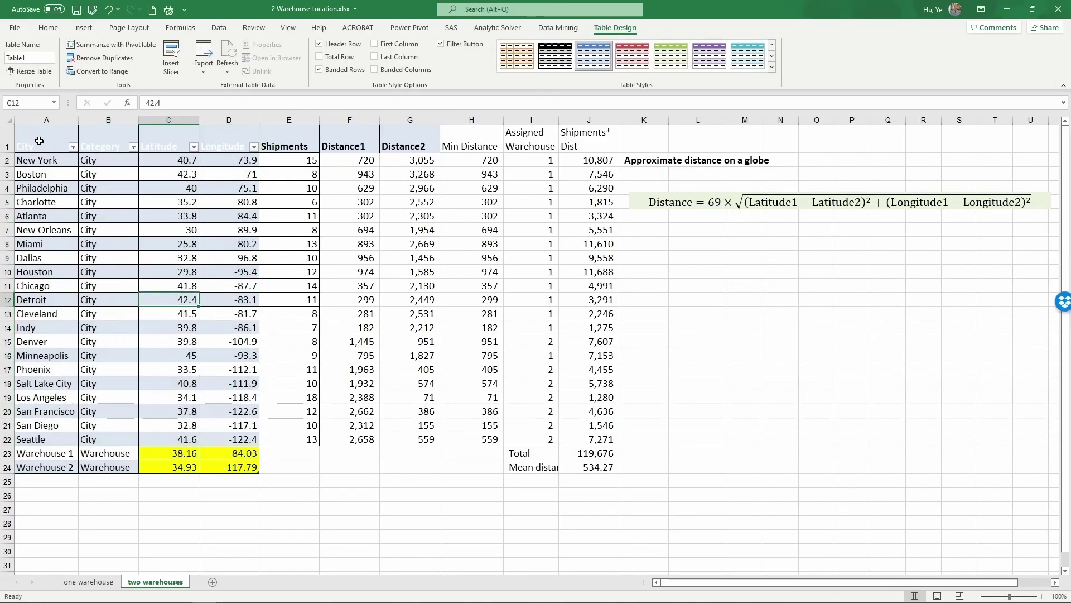
{"action": "left_click_drag", "start_coordinate": [33, 139], "coordinate": [221, 139]}
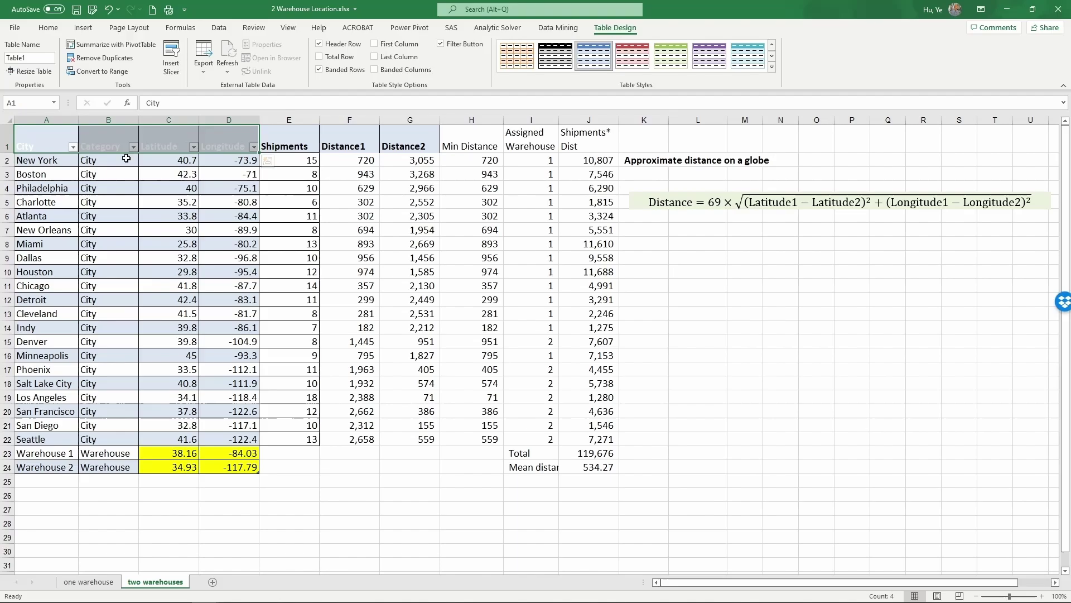
{"action": "left_click", "coordinate": [48, 27]}
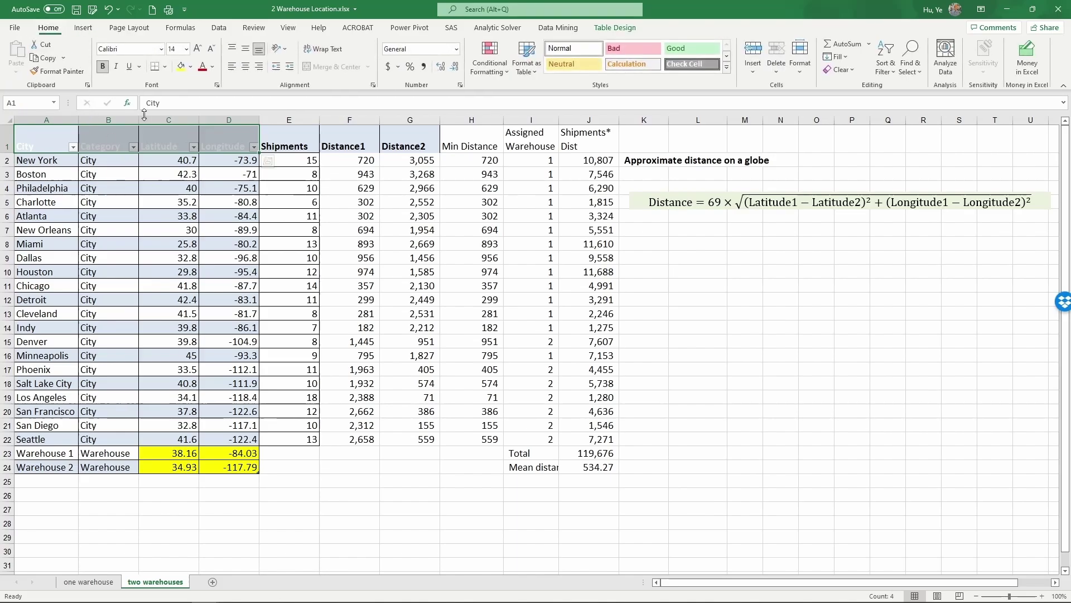
{"action": "left_click", "coordinate": [202, 69]}
{"action": "left_click", "coordinate": [161, 256]}
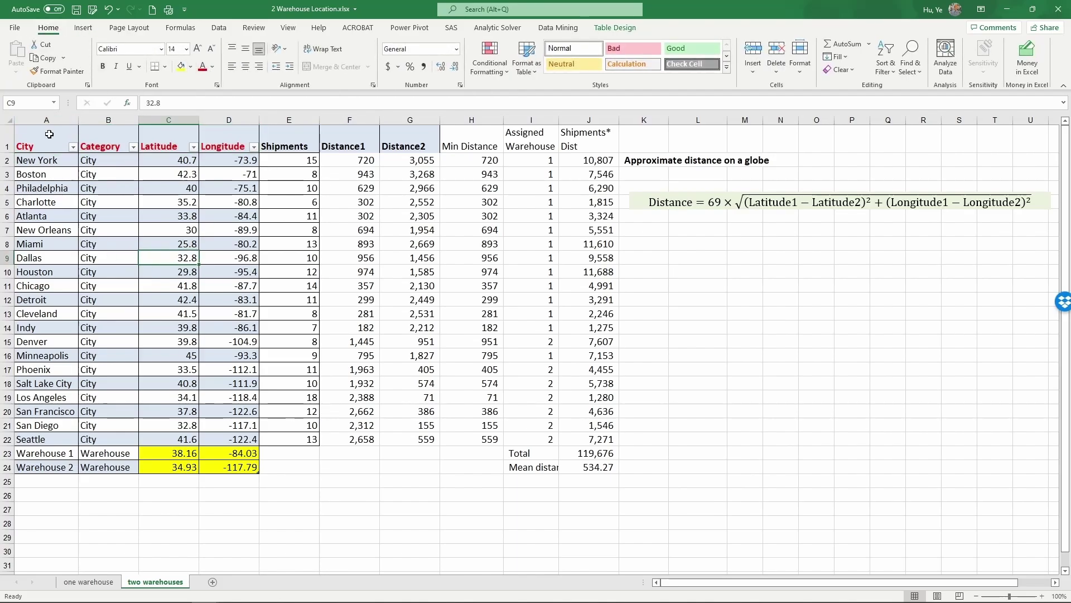
{"action": "left_click_drag", "start_coordinate": [49, 137], "coordinate": [233, 466]}
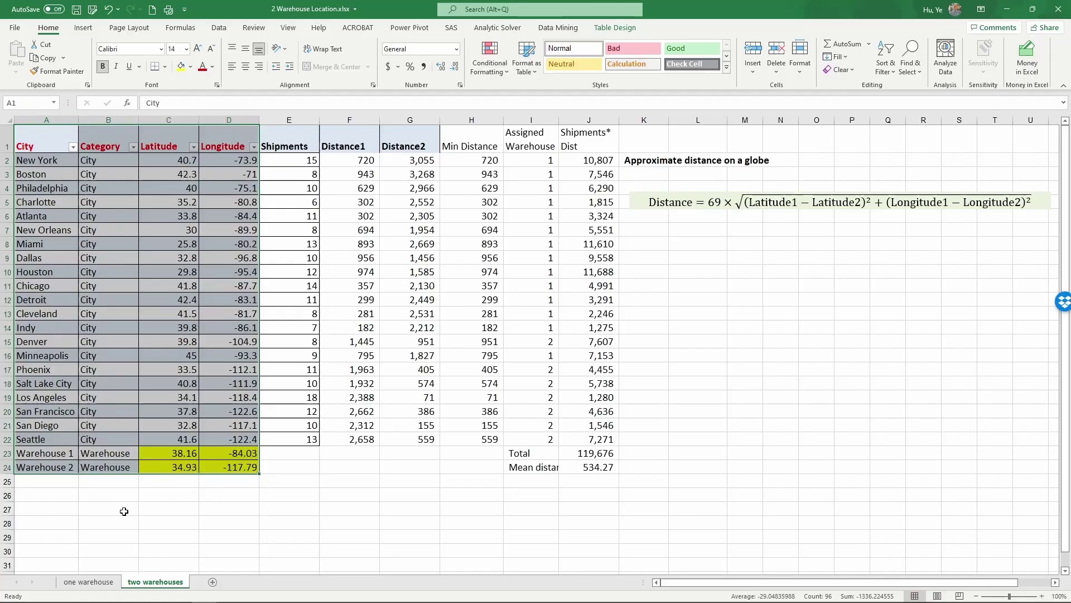
{"action": "left_click", "coordinate": [83, 28]}
Step: Launch 3D Maps and show the locations as bubbles coloured by Category on a flat map
{"action": "left_click", "coordinate": [626, 51]}
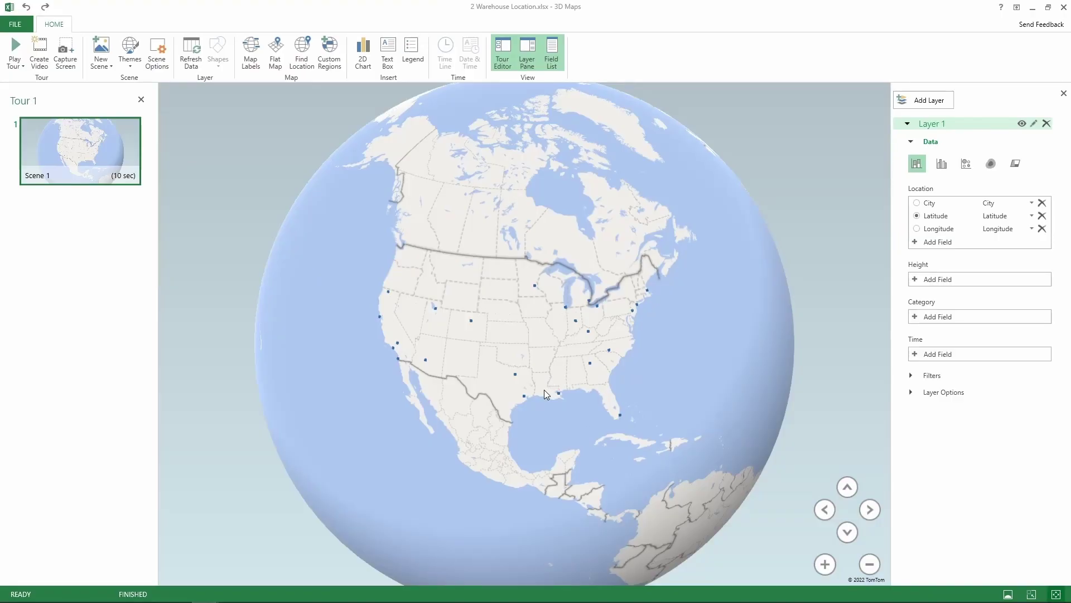
{"action": "left_click", "coordinate": [936, 320]}
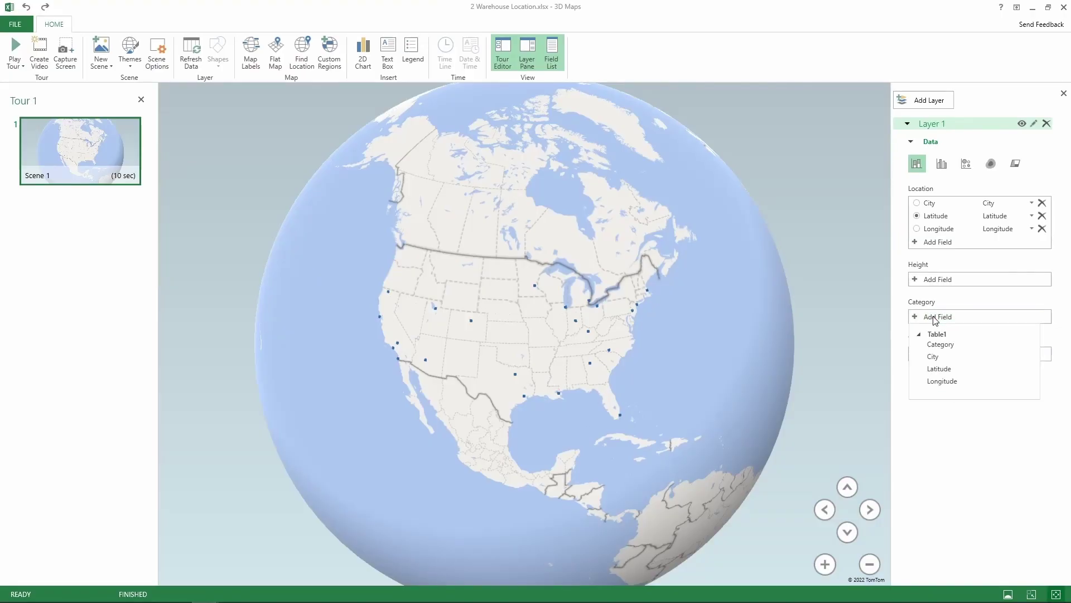
{"action": "left_click", "coordinate": [940, 345]}
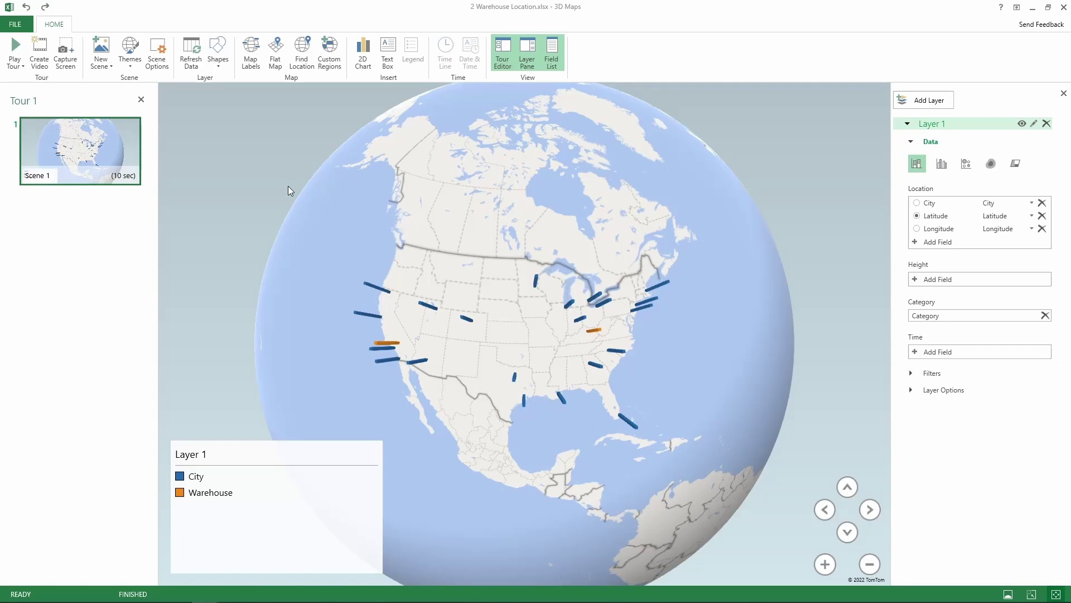
{"action": "left_click", "coordinate": [277, 52]}
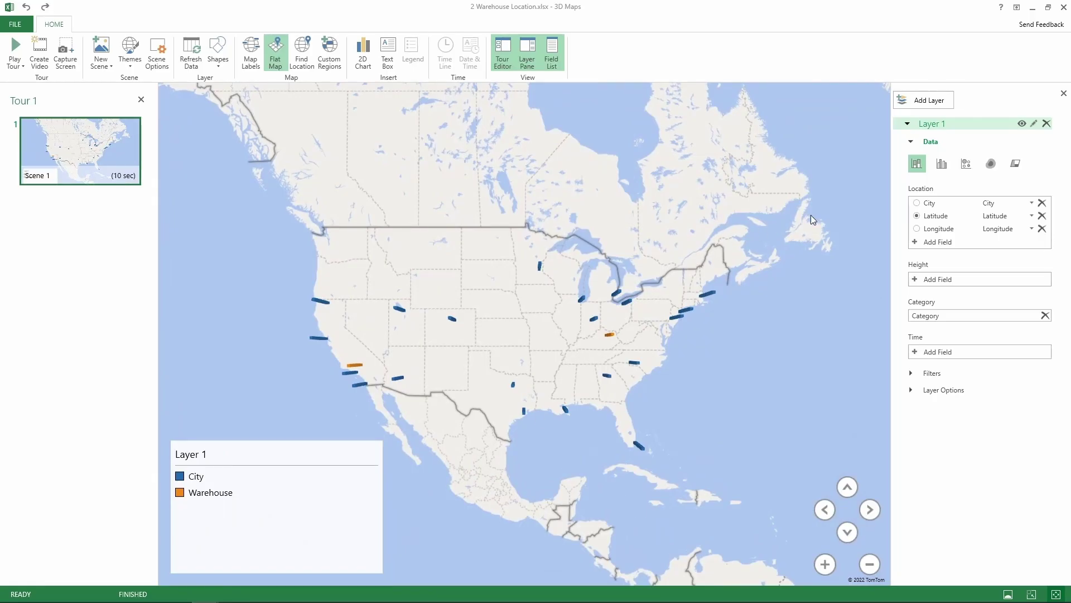
{"action": "left_click", "coordinate": [966, 162]}
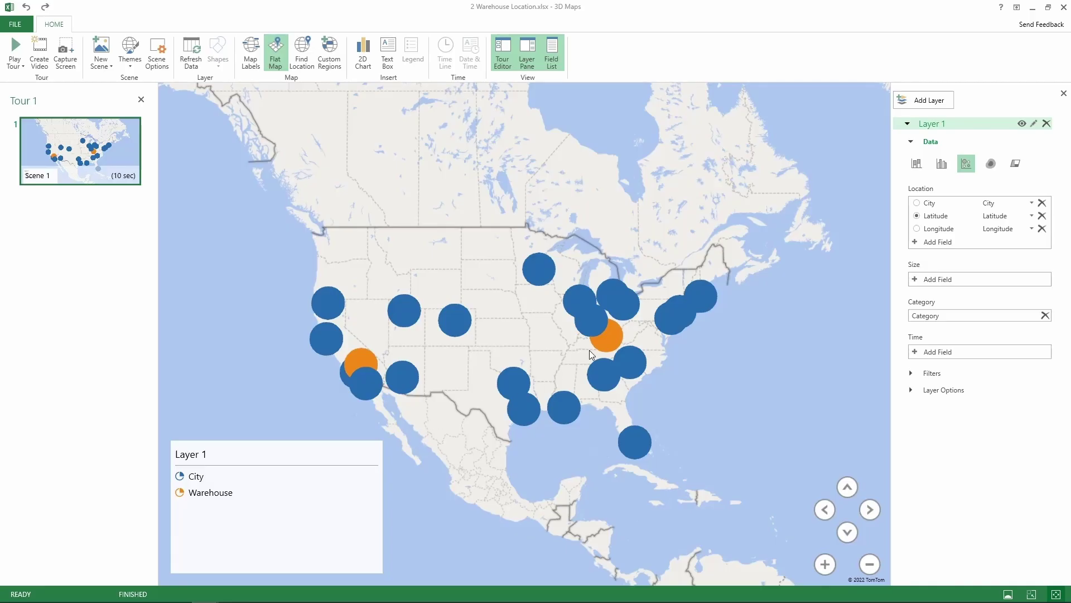
Step: Close 3D Maps and return to the two-warehouses worksheet
{"action": "mouse_move", "coordinate": [367, 365]}
{"action": "left_click", "coordinate": [1063, 6]}
{"action": "left_click", "coordinate": [636, 343]}
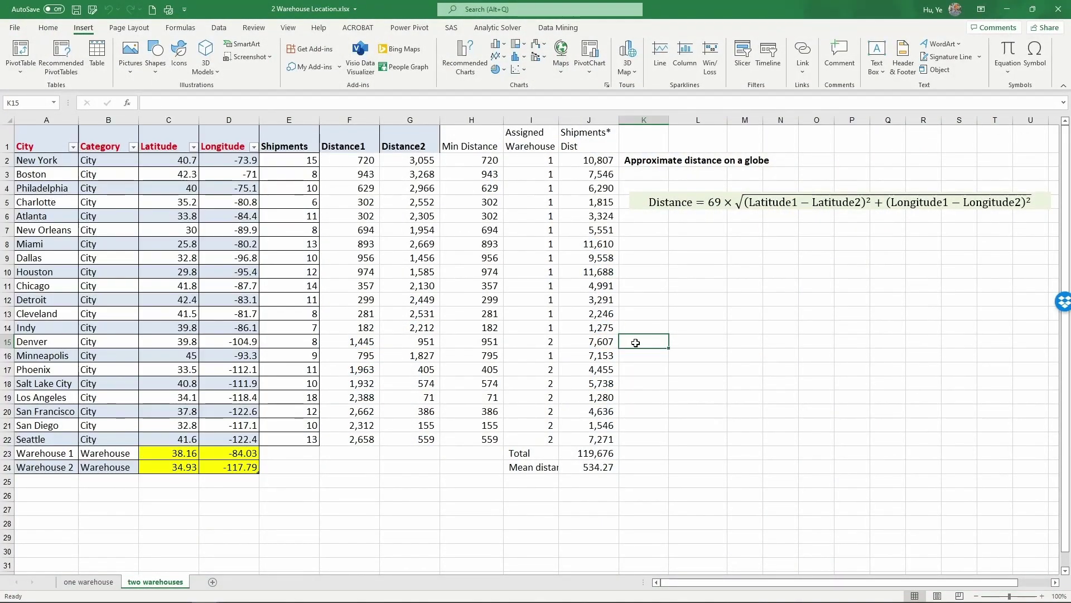